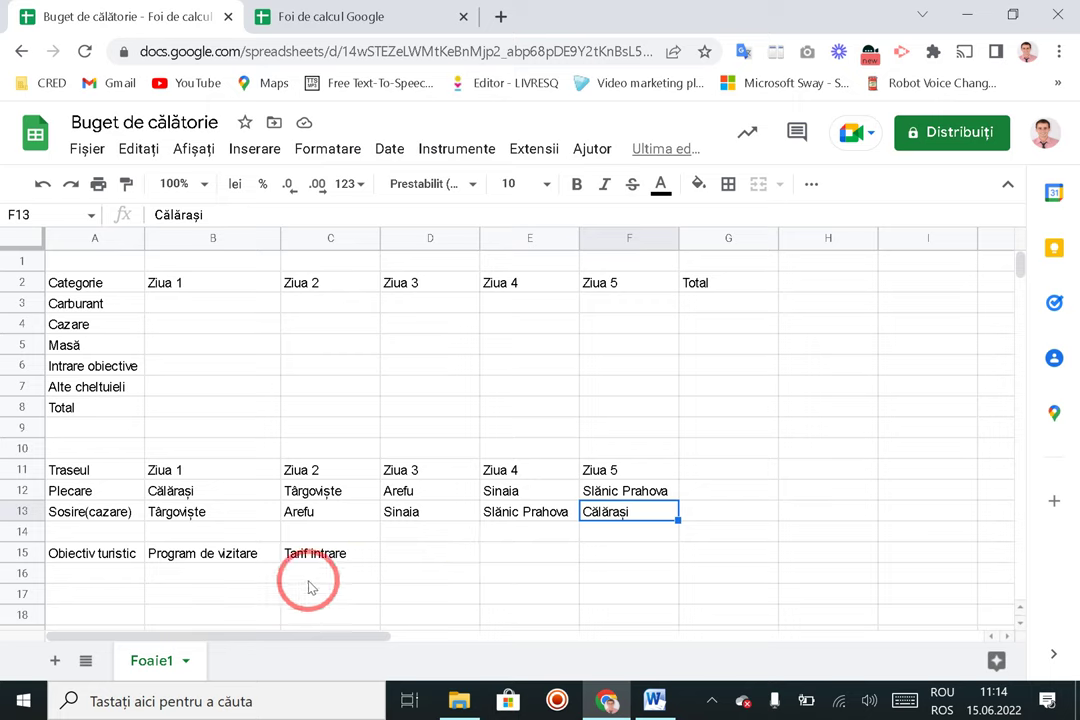
pyautogui.click(96, 576)
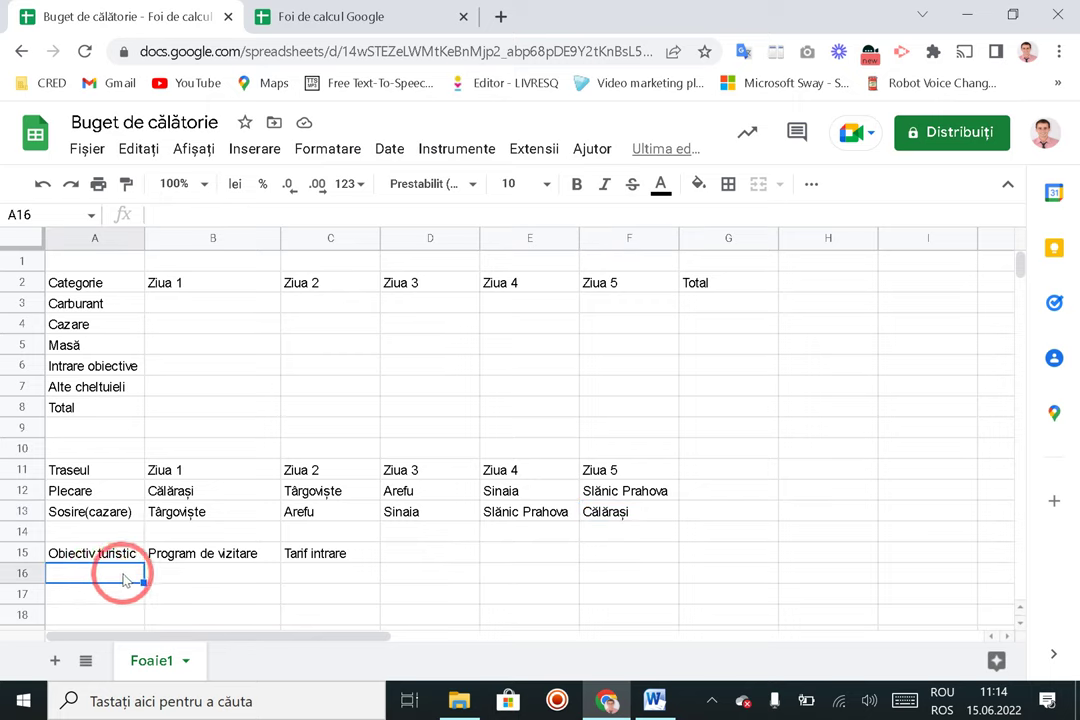
pyautogui.scroll(-2, 125, 580)
pyautogui.click(193, 497)
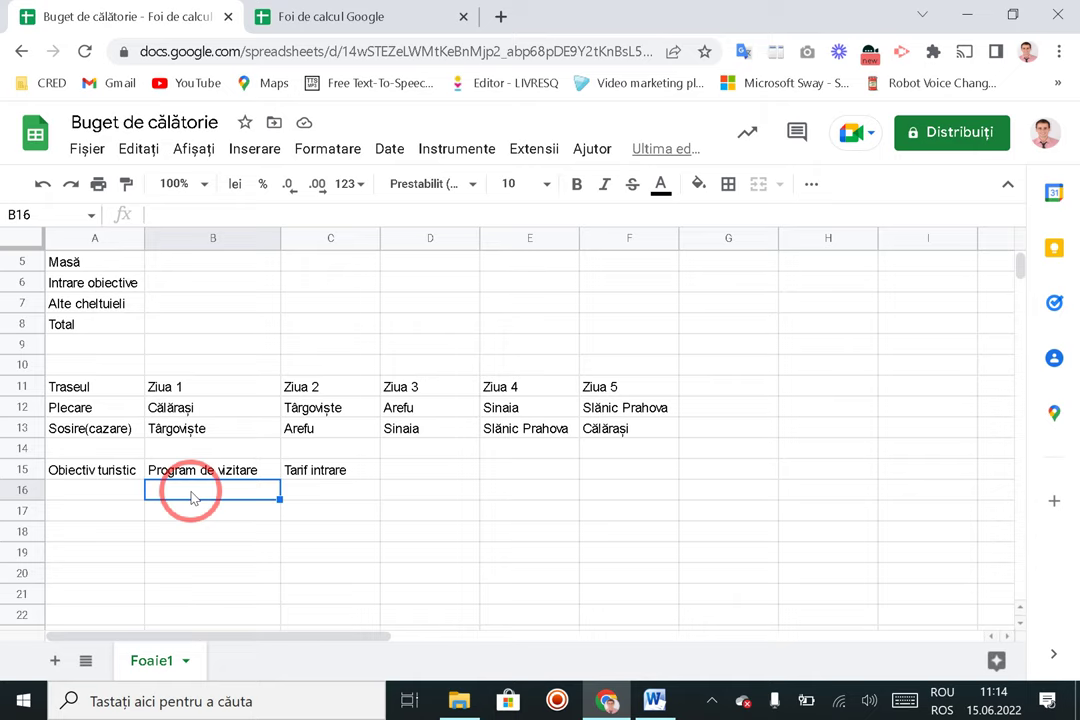
pyautogui.click(325, 492)
pyautogui.scroll(2, 321, 420)
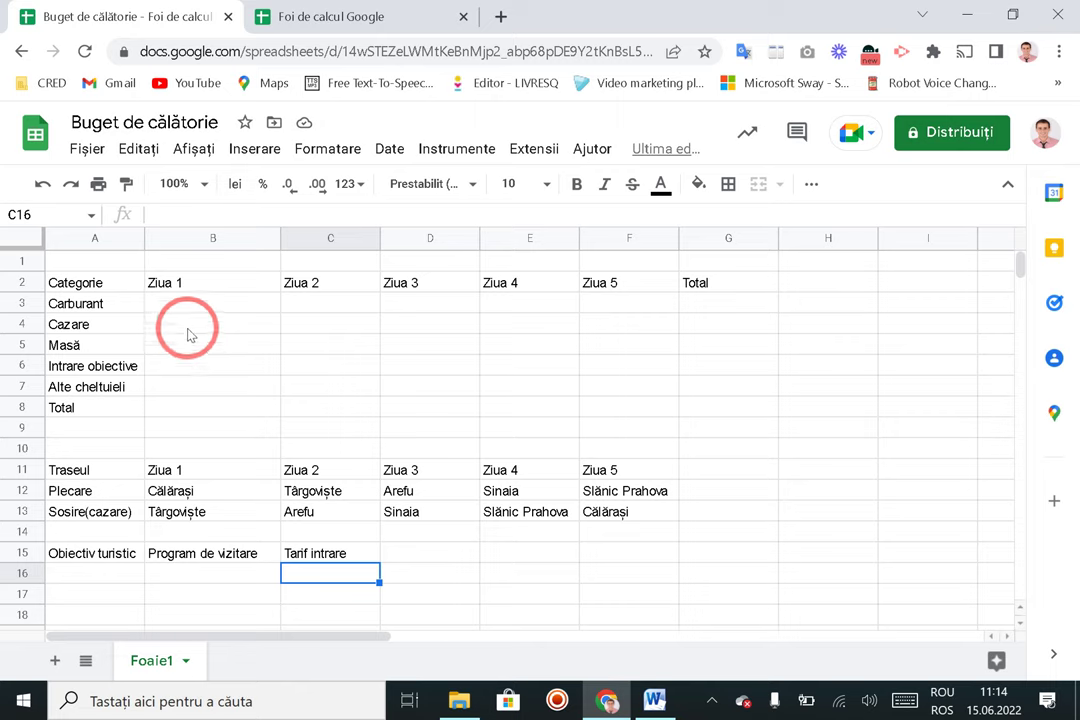
pyautogui.click(188, 366)
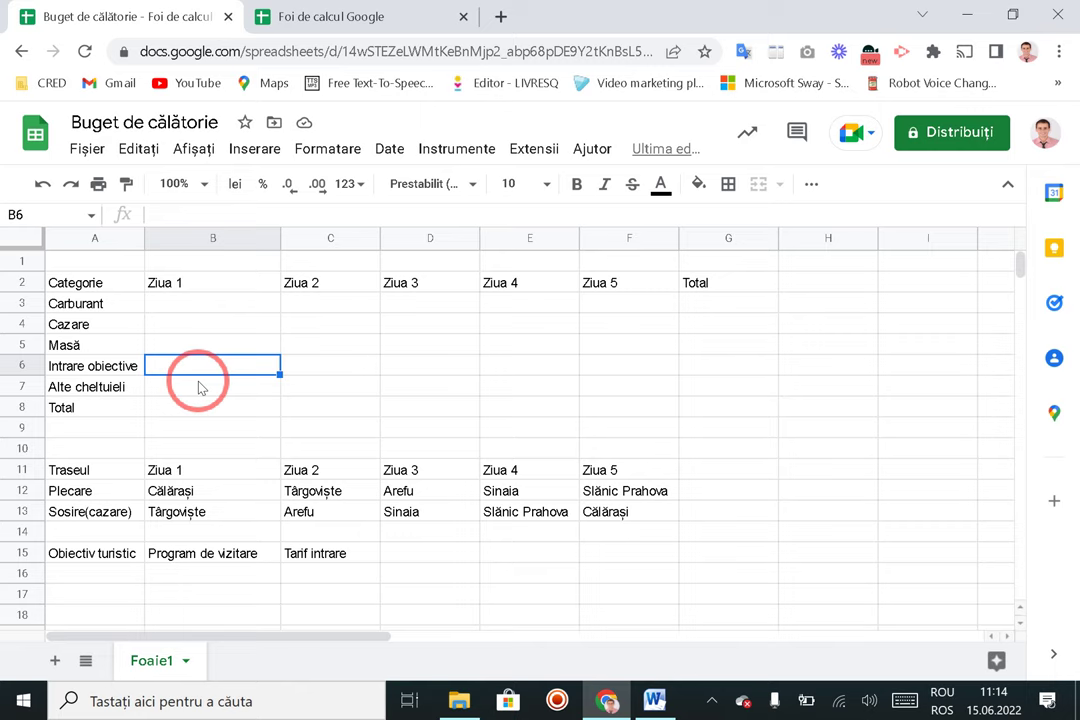
# Step: Search Google in a new browser tab for "targoviste obiective turistice"
pyautogui.click(501, 18)
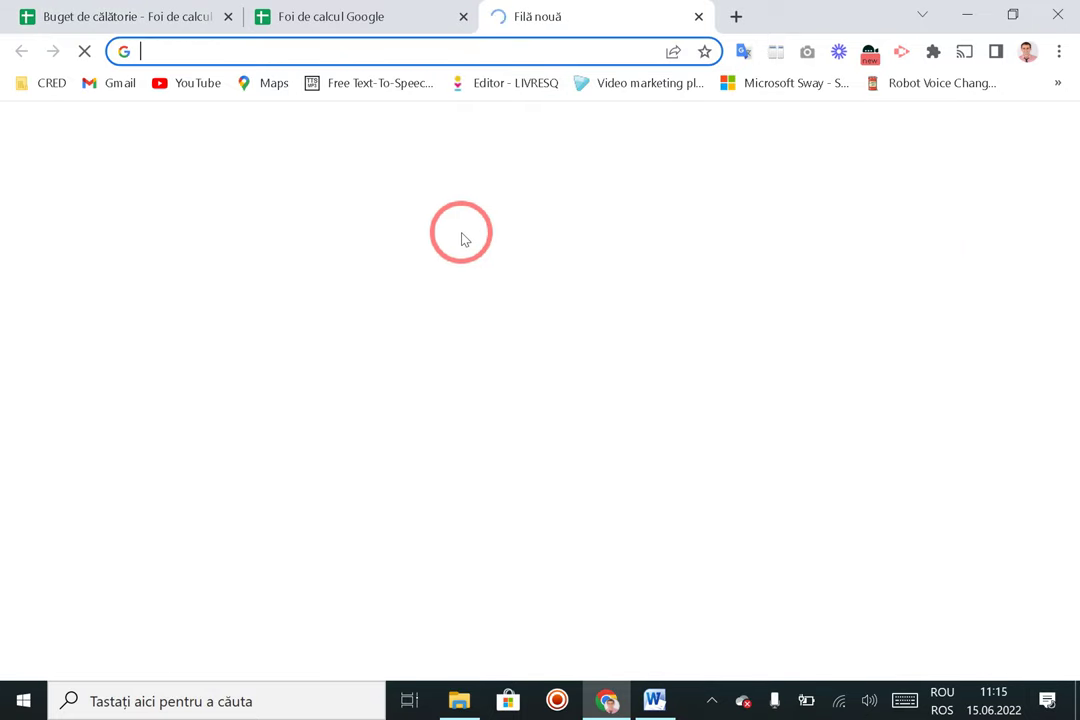
pyautogui.write('tarvo')
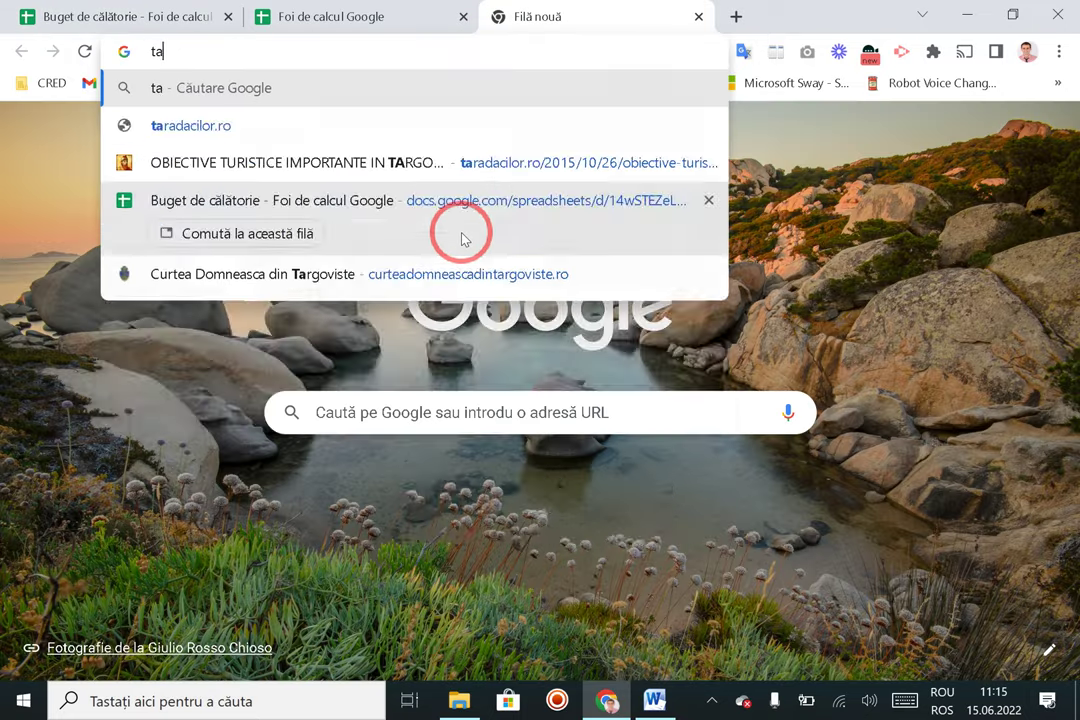
pyautogui.press('BackSpace')
pyautogui.press('BackSpace')
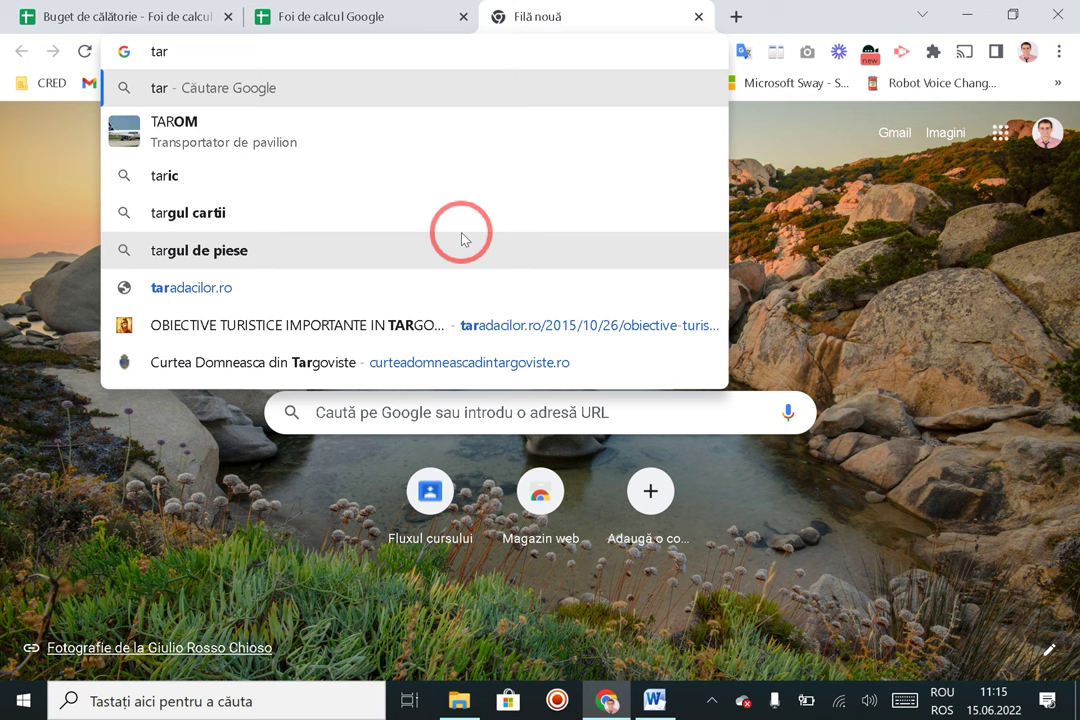
pyautogui.write('goviste ob i')
pyautogui.press('BackSpace')
pyautogui.press('BackSpace')
pyautogui.write('iecti')
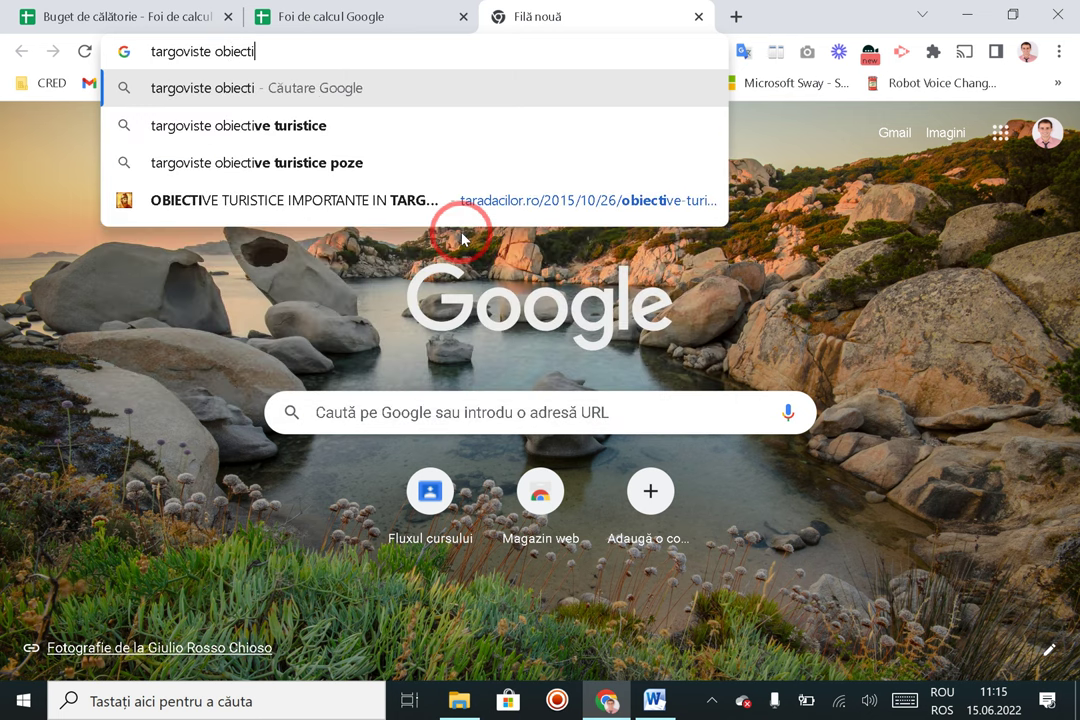
pyautogui.click(289, 130)
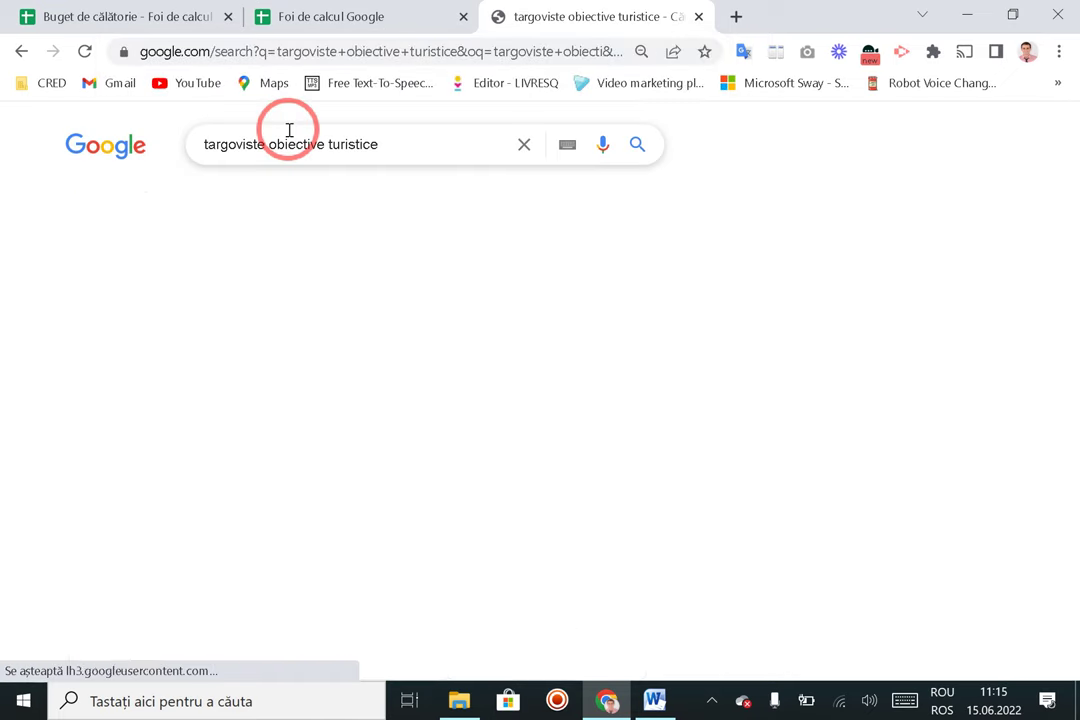
# Step: Look through the search results and the popular attractions listed for Târgoviște
pyautogui.scroll(-2, 8, 313)
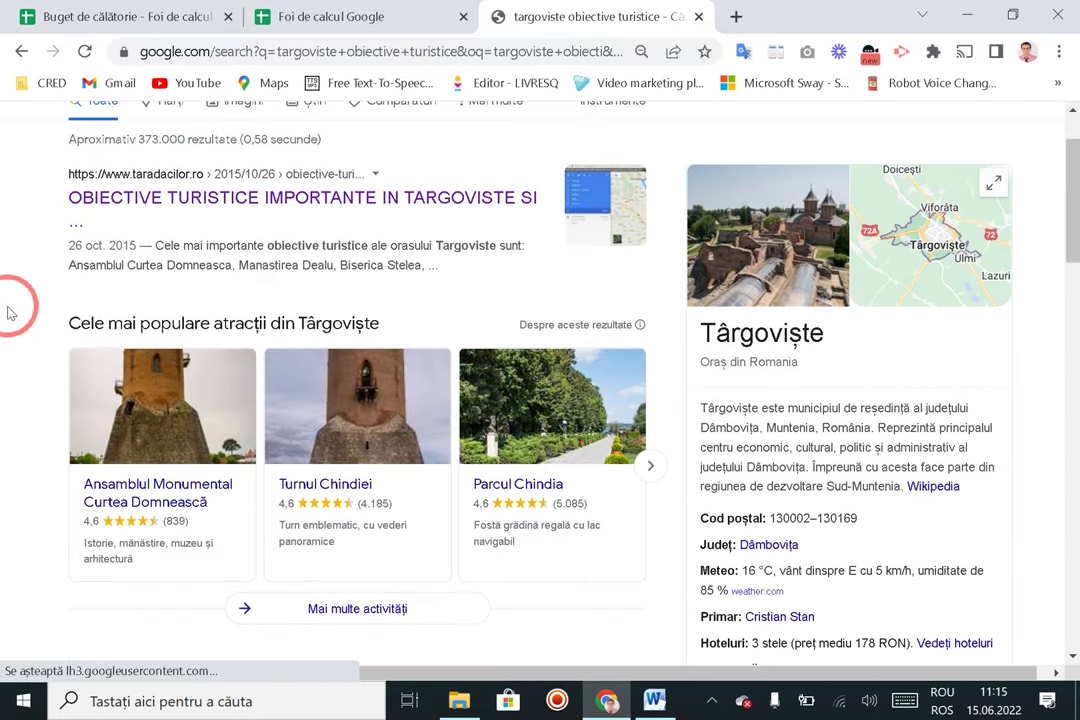
pyautogui.scroll(-1, 8, 313)
pyautogui.scroll(-1, 8, 313)
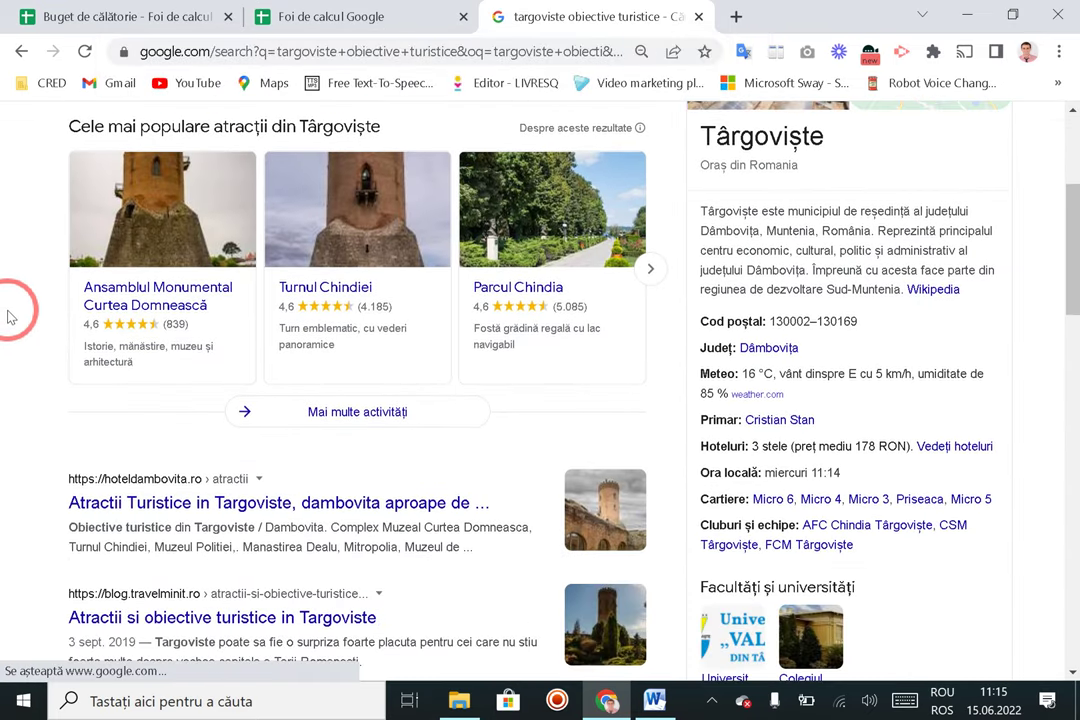
pyautogui.scroll(1, 8, 313)
pyautogui.click(650, 372)
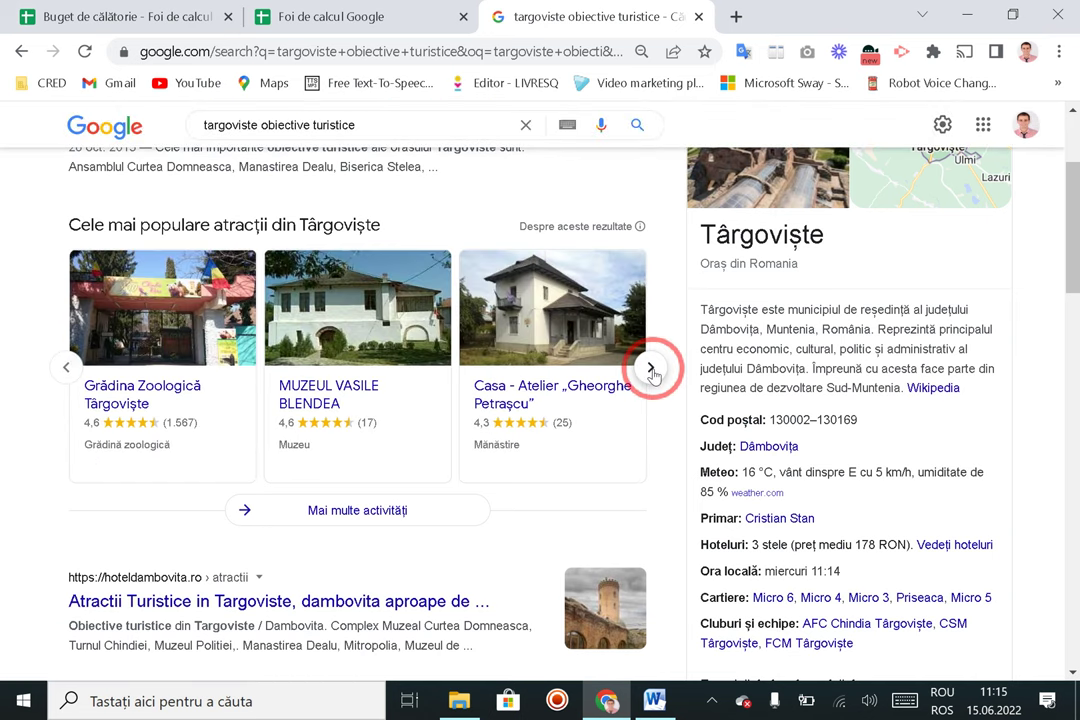
pyautogui.click(52, 364)
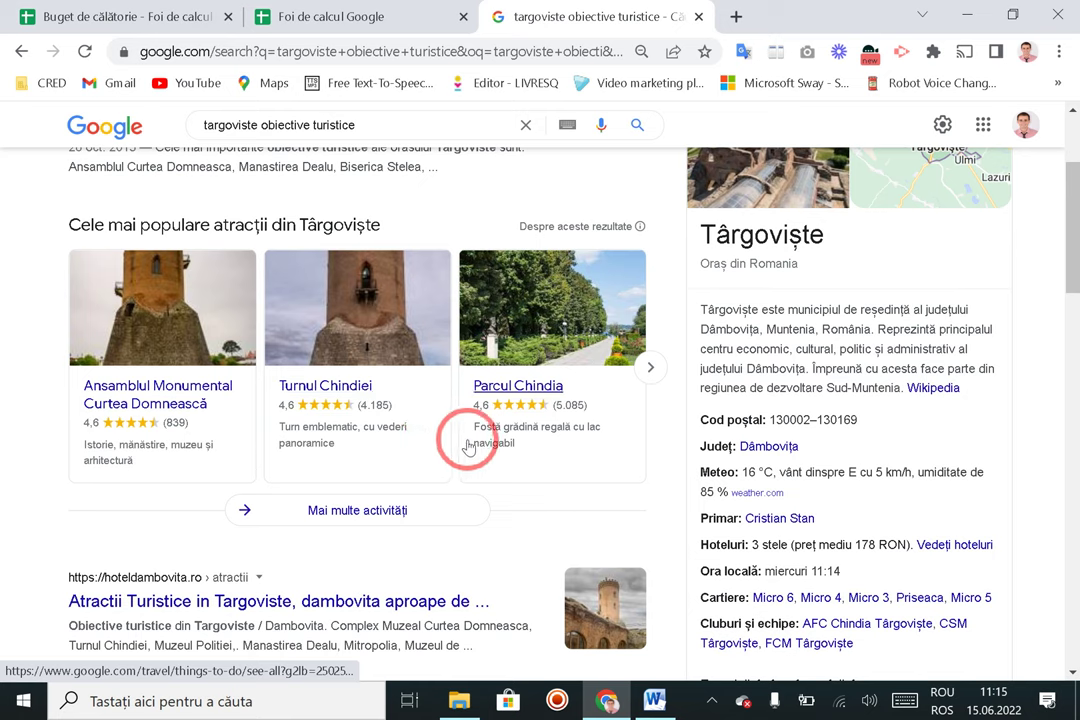
pyautogui.click(650, 372)
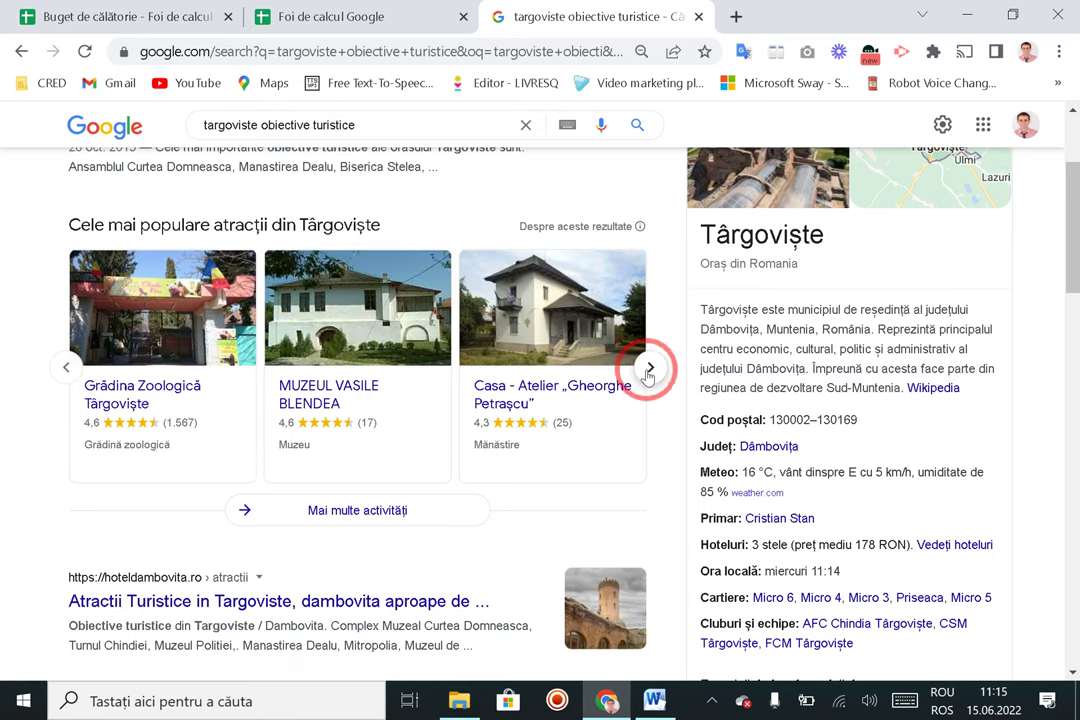
pyautogui.click(62, 367)
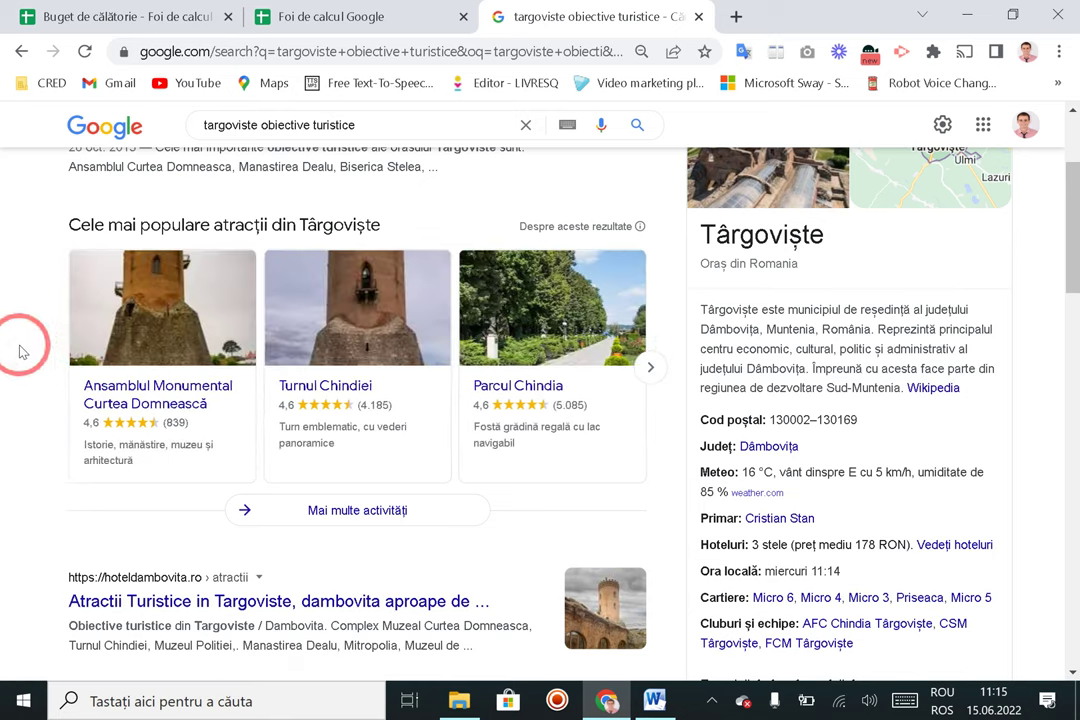
pyautogui.scroll(1, 257, 169)
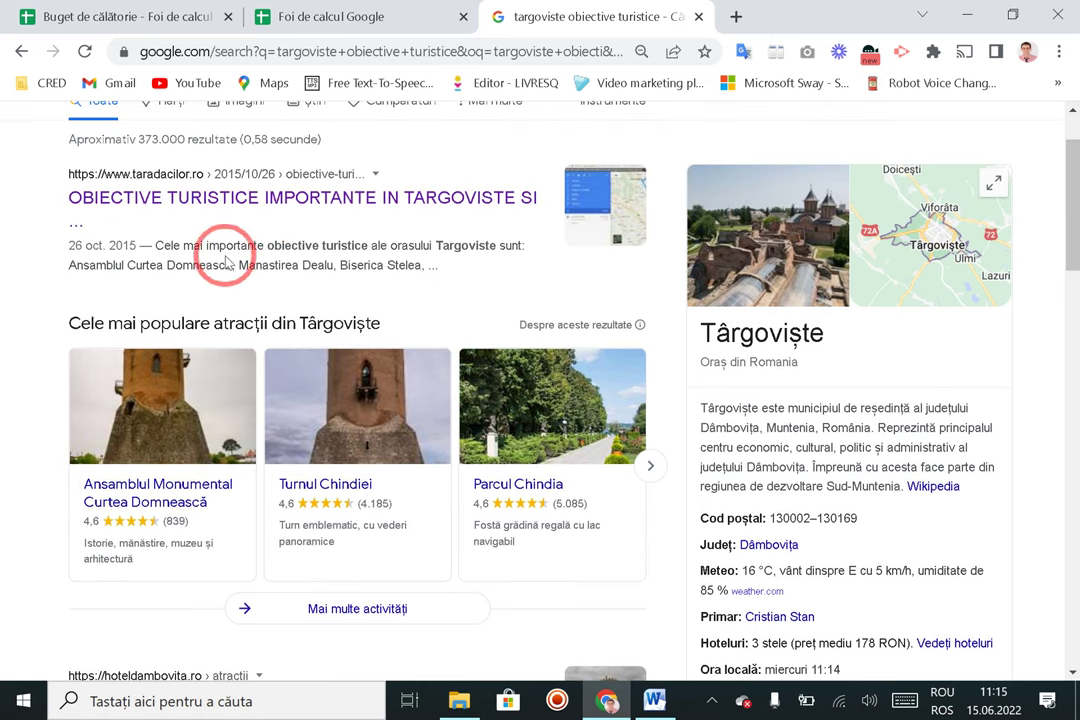
# Step: Copy "Ansamblul Curtea Domneasca" from the first result's description and paste it over the current search query
pyautogui.moveTo(231, 265); pyautogui.dragTo(60, 270)
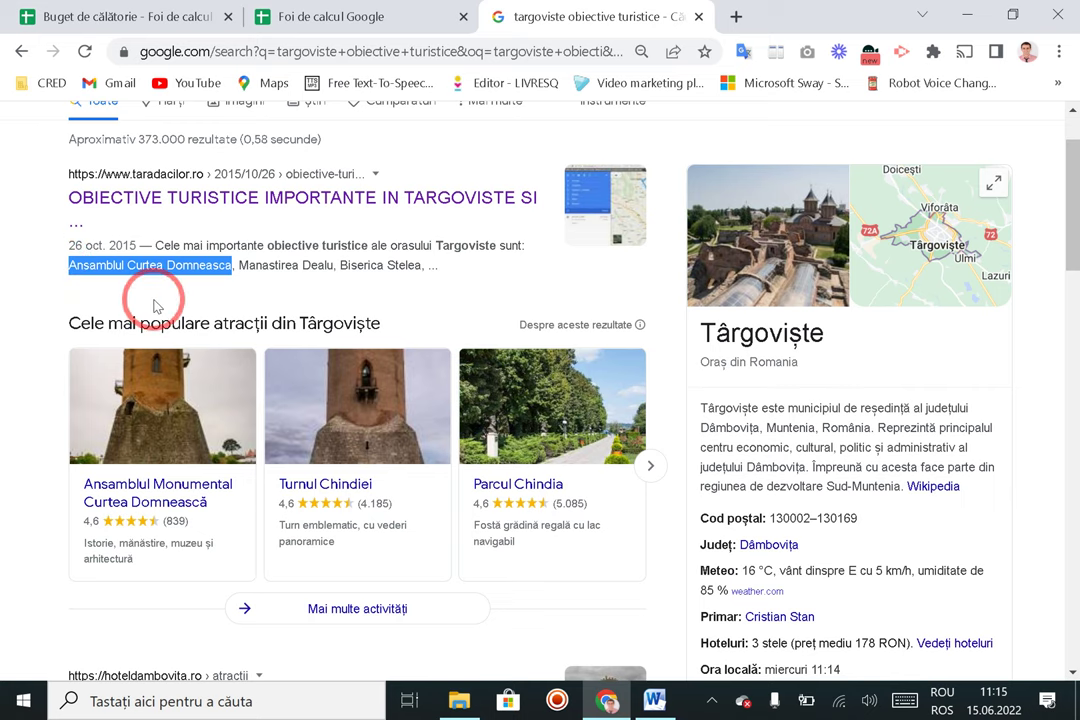
pyautogui.rightClick(212, 268)
pyautogui.click(225, 280)
pyautogui.scroll(2, 256, 225)
pyautogui.moveTo(393, 140); pyautogui.dragTo(140, 145)
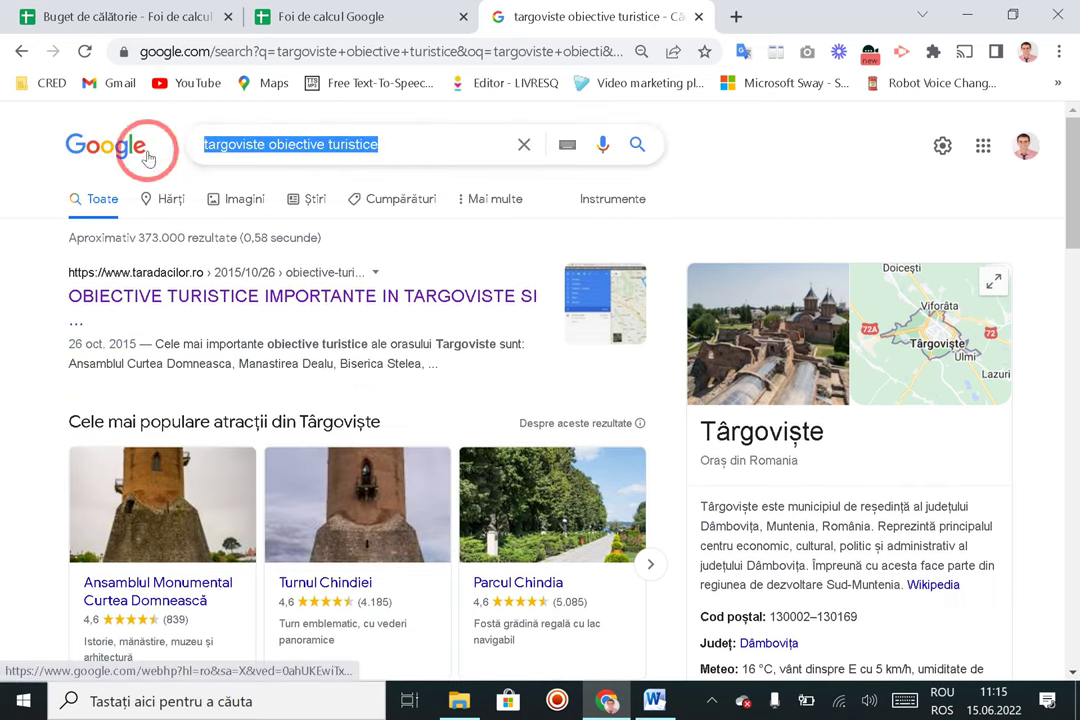
pyautogui.hotkey('ctrl', 'v')
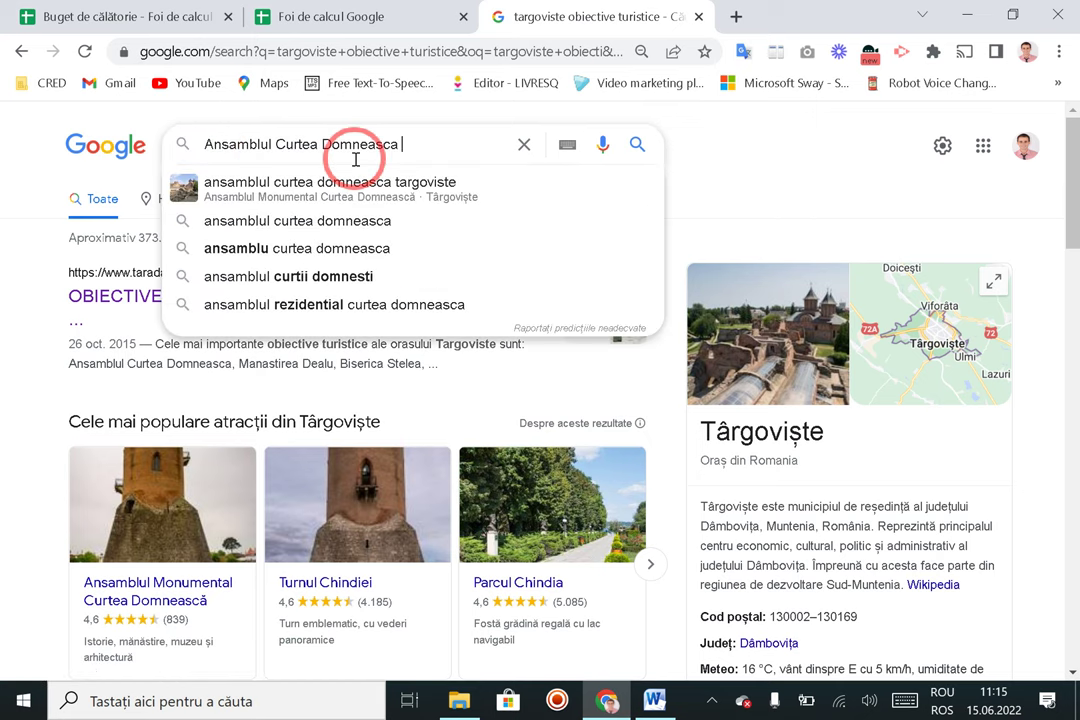
# Step: Complete the query as "Ansamblul Curtea Domneasca program si tarife" and run the search
pyautogui.press('BackSpace')
pyautogui.write('ptogrtaă')
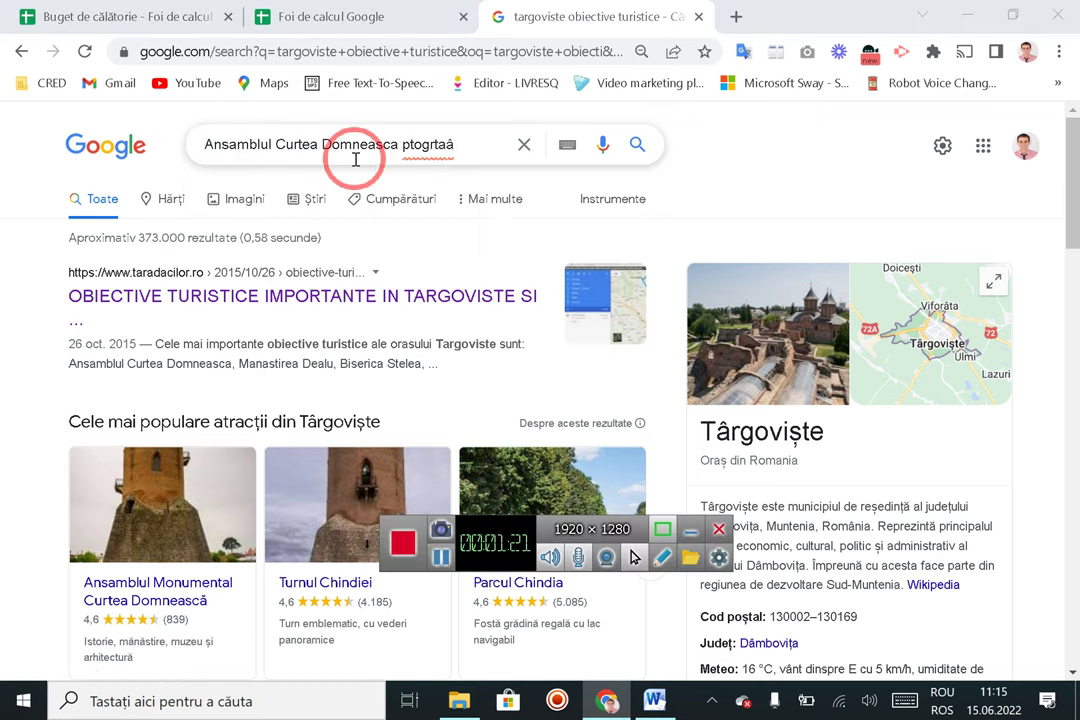
pyautogui.click(690, 529)
pyautogui.press('BackSpace')
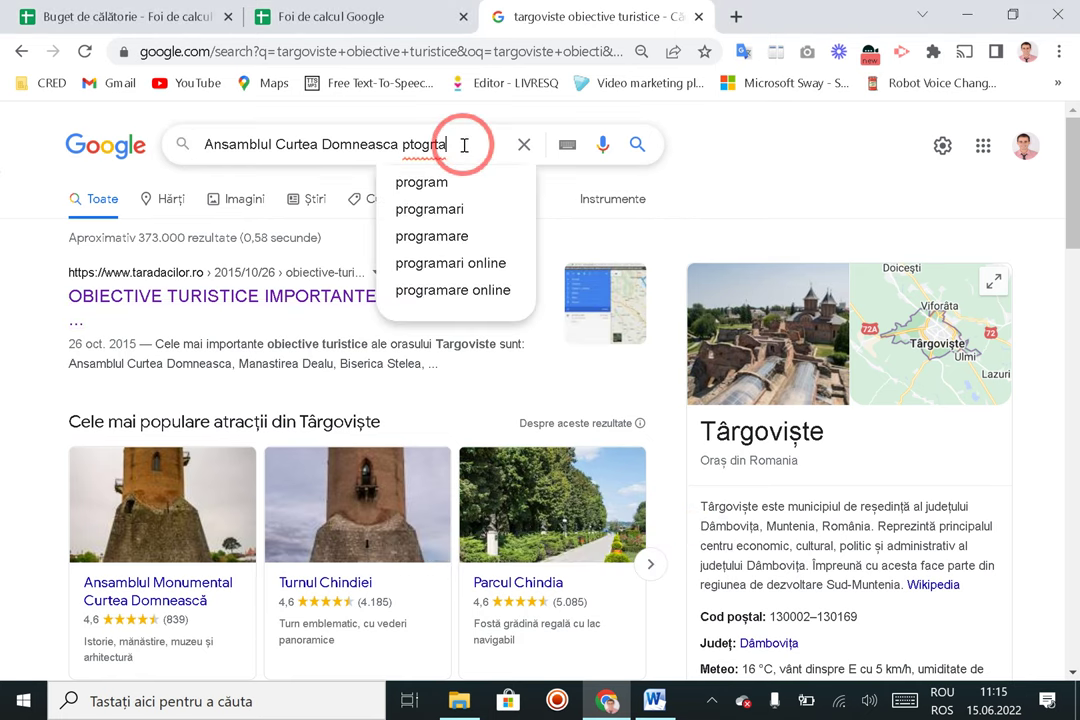
pyautogui.press('BackSpace')
pyautogui.press('BackSpace')
pyautogui.press('BackSpace')
pyautogui.press('BackSpace')
pyautogui.write('r')
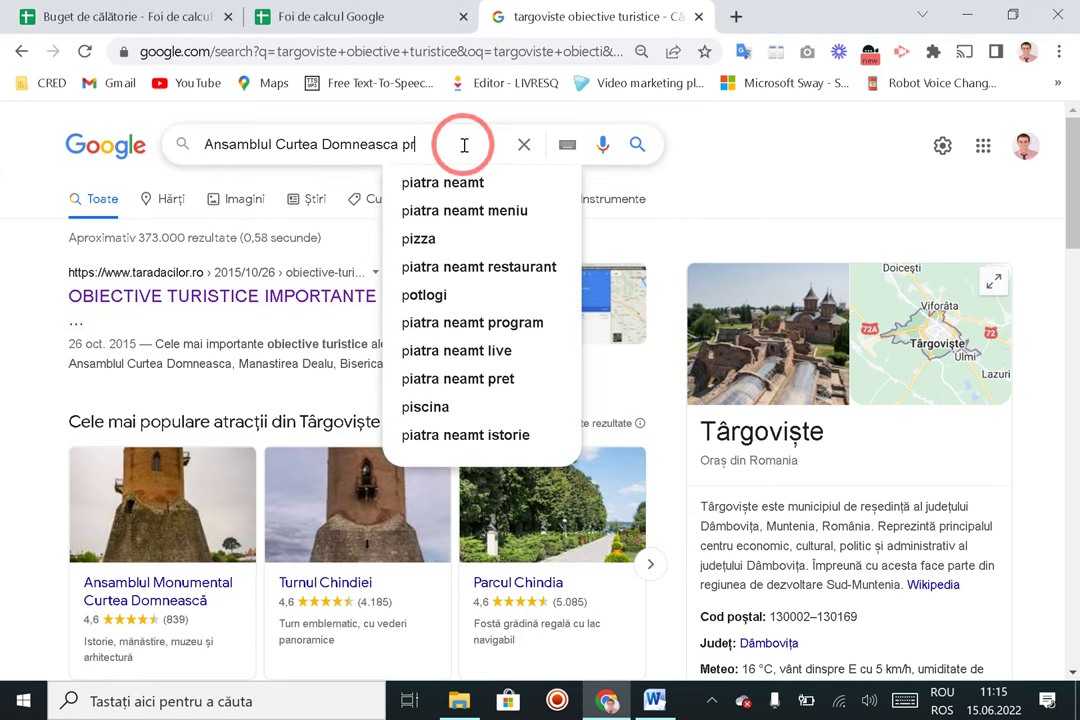
pyautogui.write('ogram și t')
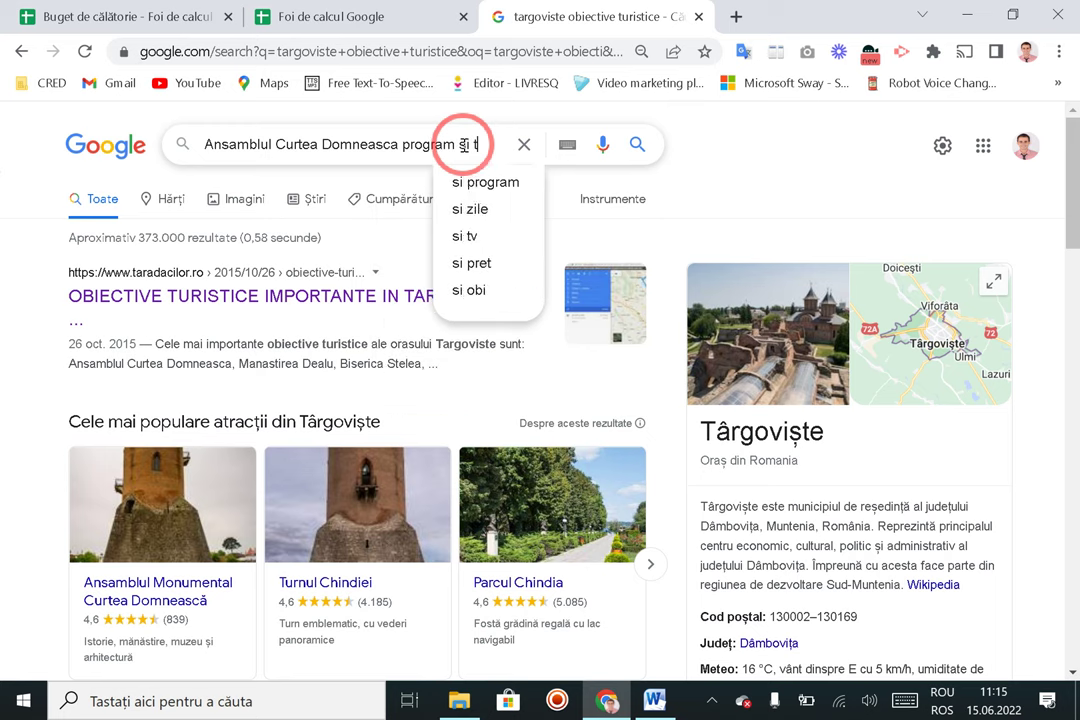
pyautogui.write('arife')
pyautogui.press('Return')
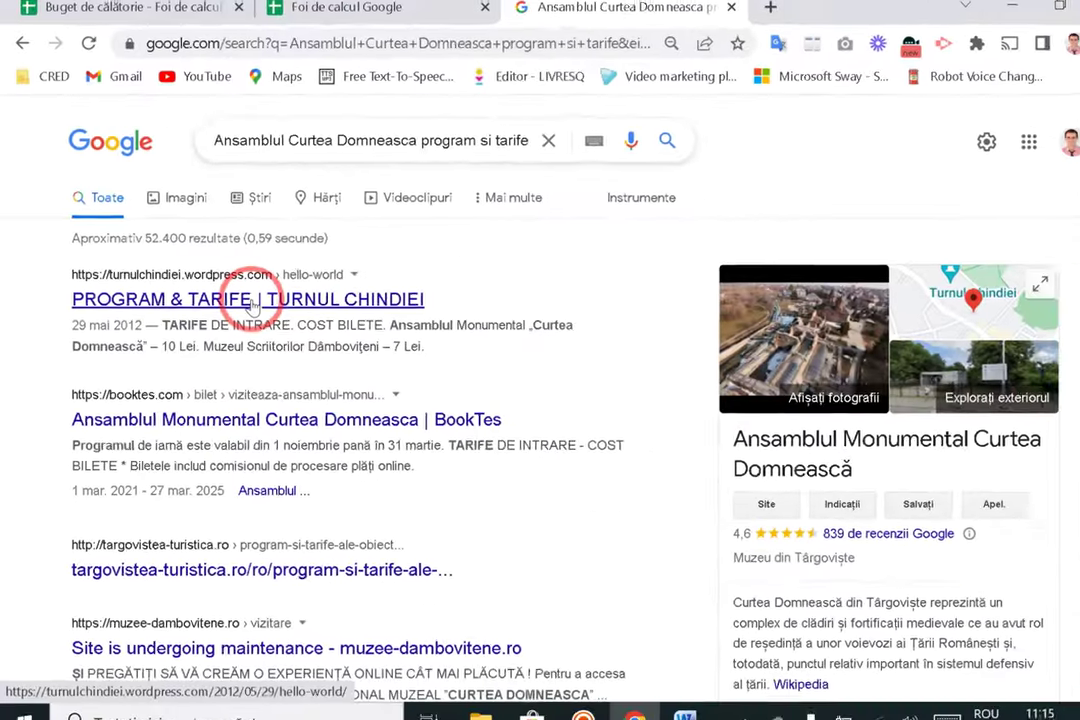
# Step: Open the "PROGRAM & TARIFE | TURNUL CHINDIEI" result and accept the site's privacy and cookies notice
pyautogui.click(482, 372)
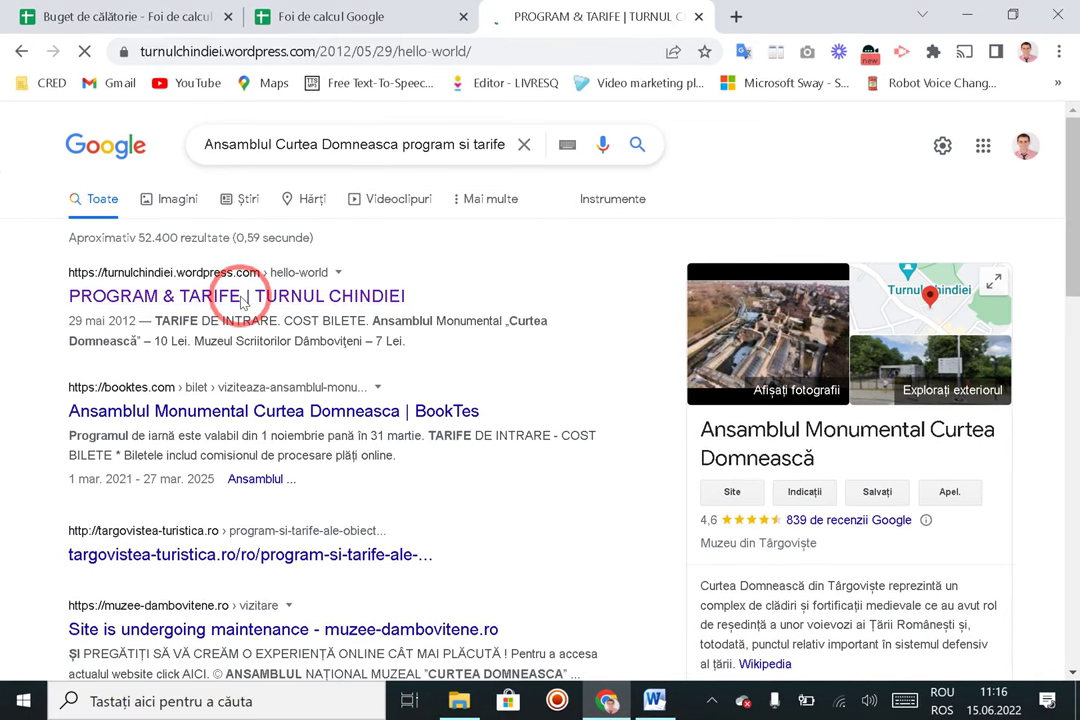
pyautogui.scroll(-1, 474, 370)
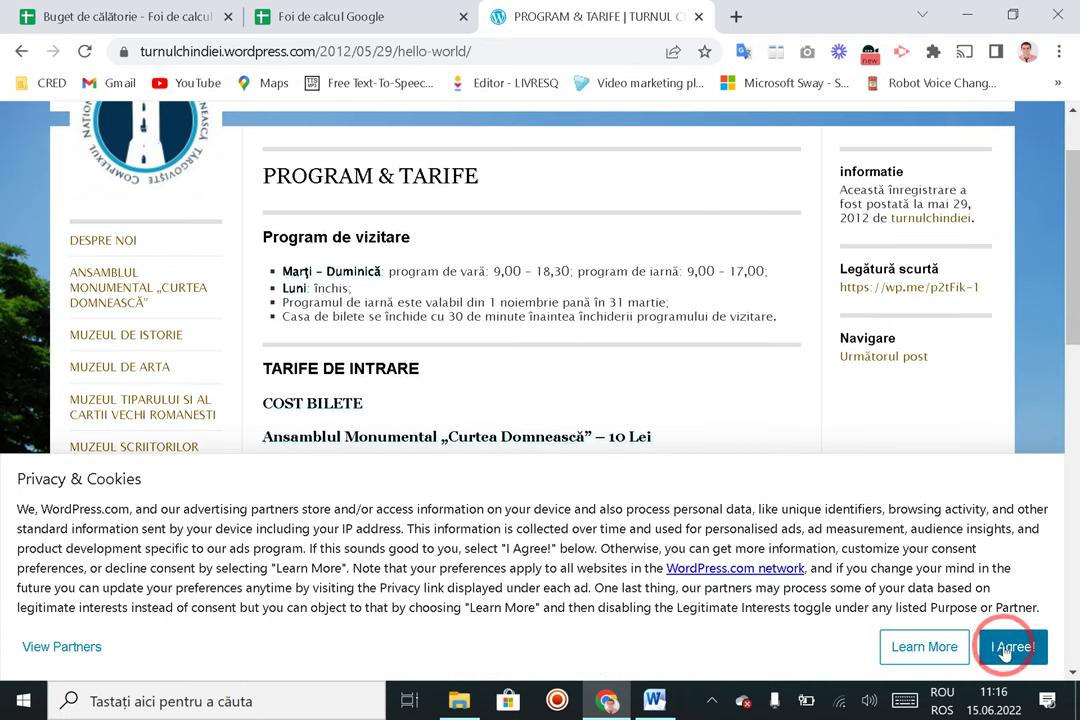
pyautogui.click(1014, 645)
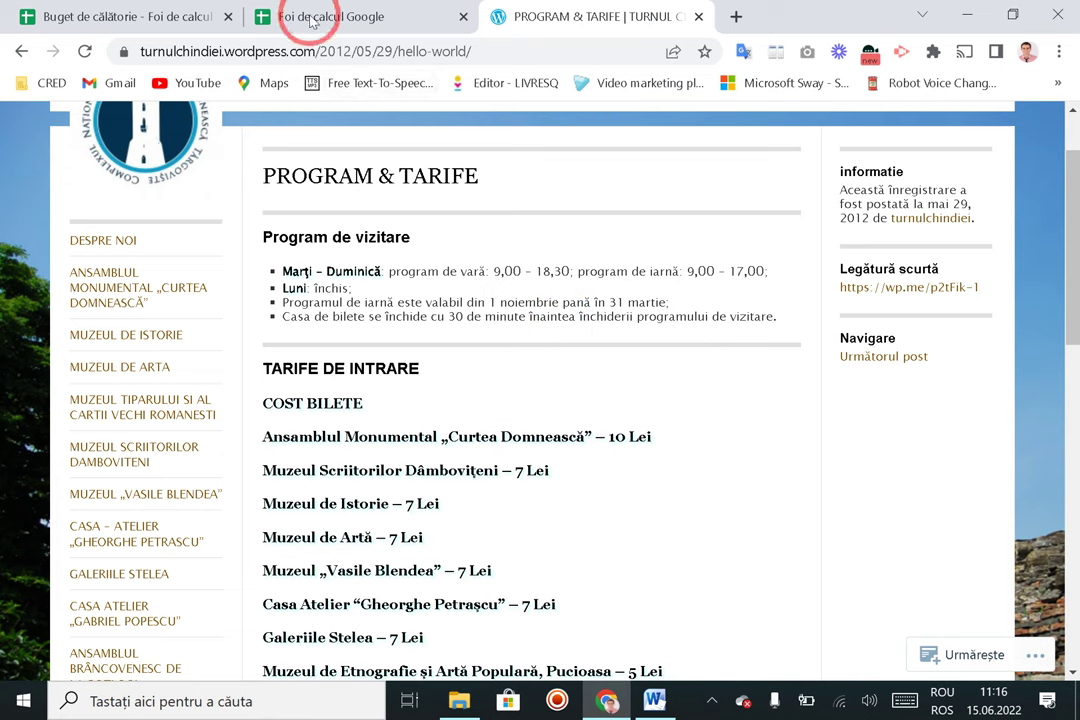
# Step: Copy the summer visiting hours "9,00 – 18,30" from the Program de vizitare section
pyautogui.moveTo(565, 271); pyautogui.dragTo(501, 271)
pyautogui.click(516, 287)
pyautogui.rightClick(516, 287)
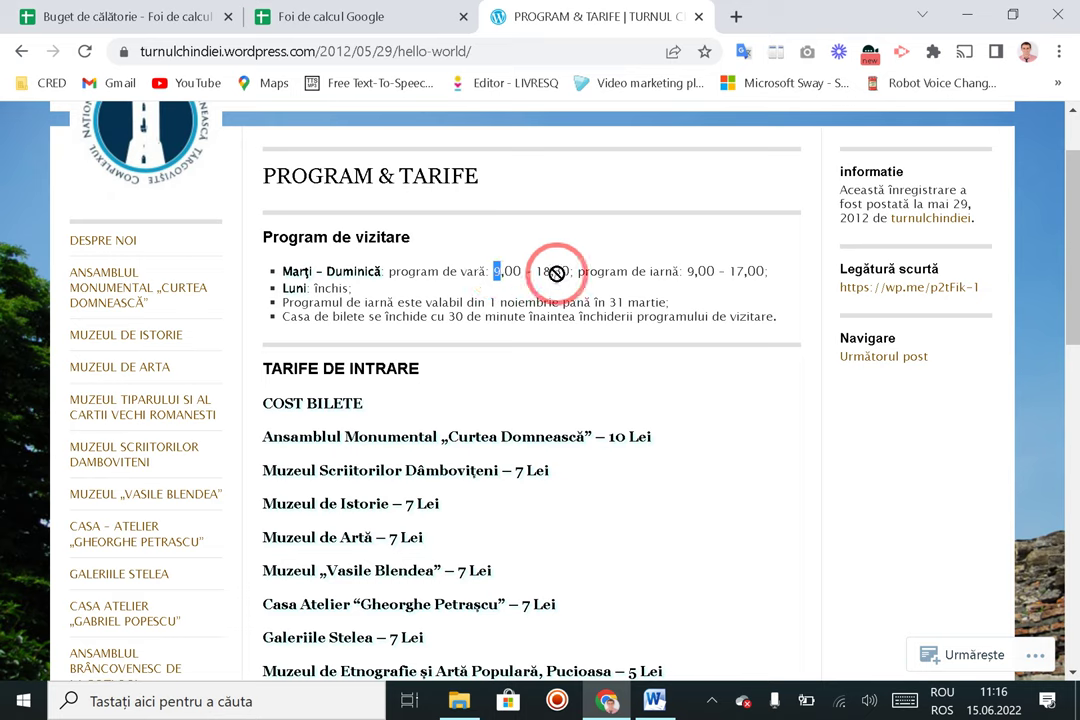
pyautogui.moveTo(576, 273); pyautogui.dragTo(495, 268)
pyautogui.rightClick(527, 275)
pyautogui.click(565, 284)
# Step: Return to the "Buget de călătorie" spreadsheet and select cell A16 under Obiectiv turistic
pyautogui.click(315, 17)
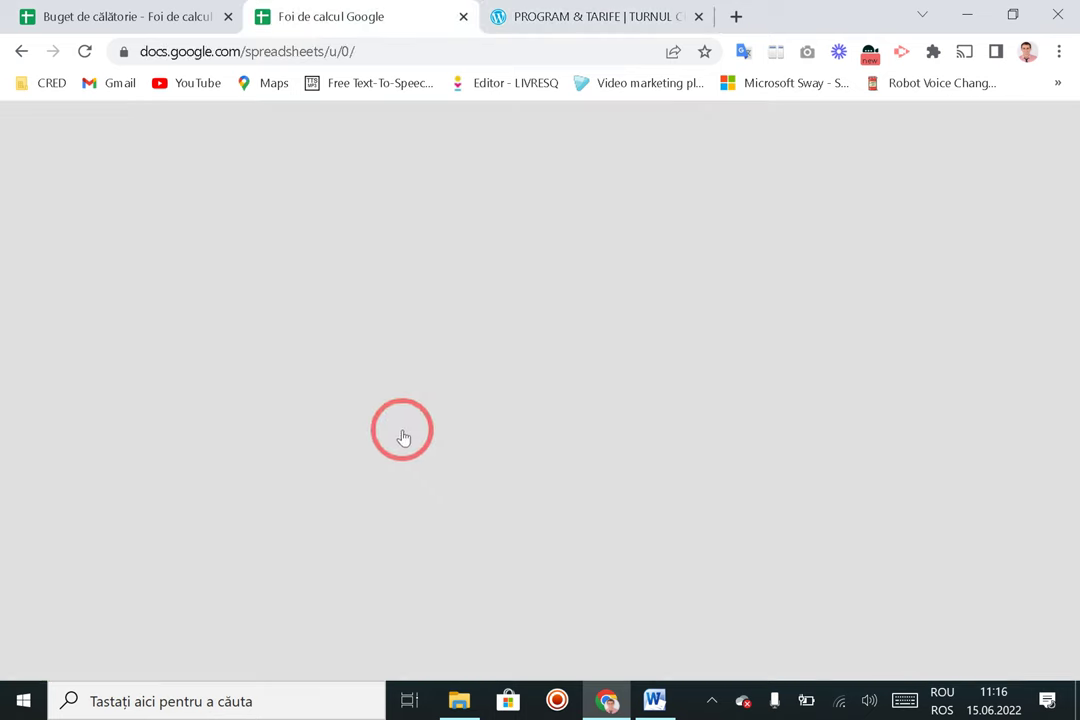
pyautogui.click(384, 497)
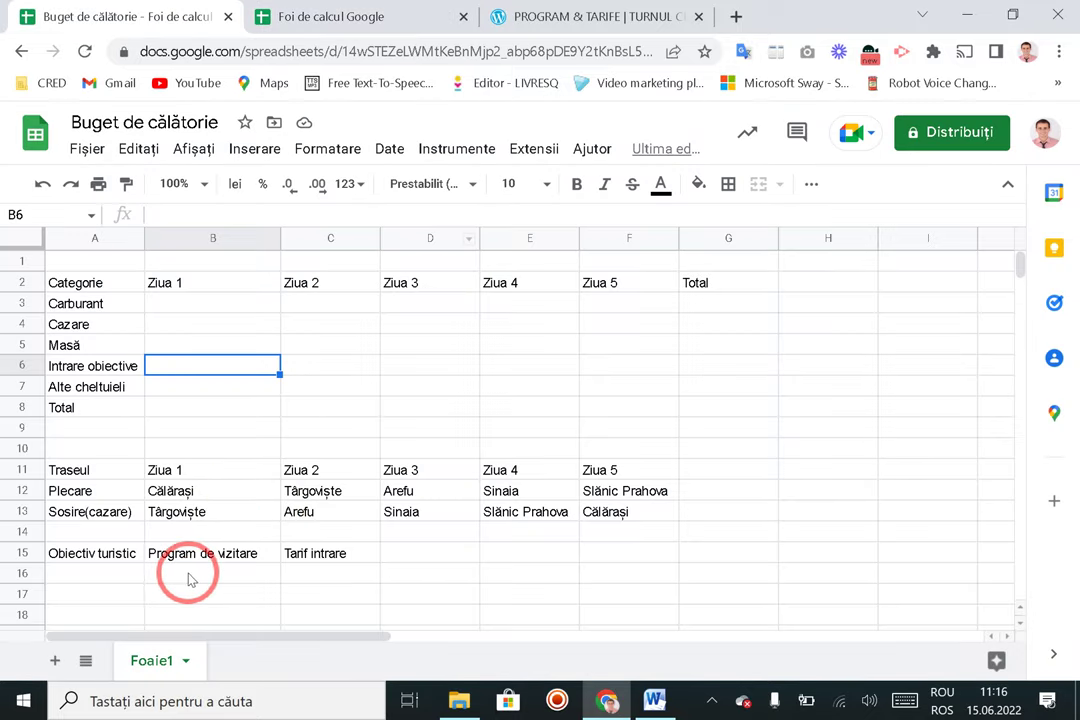
pyautogui.click(188, 576)
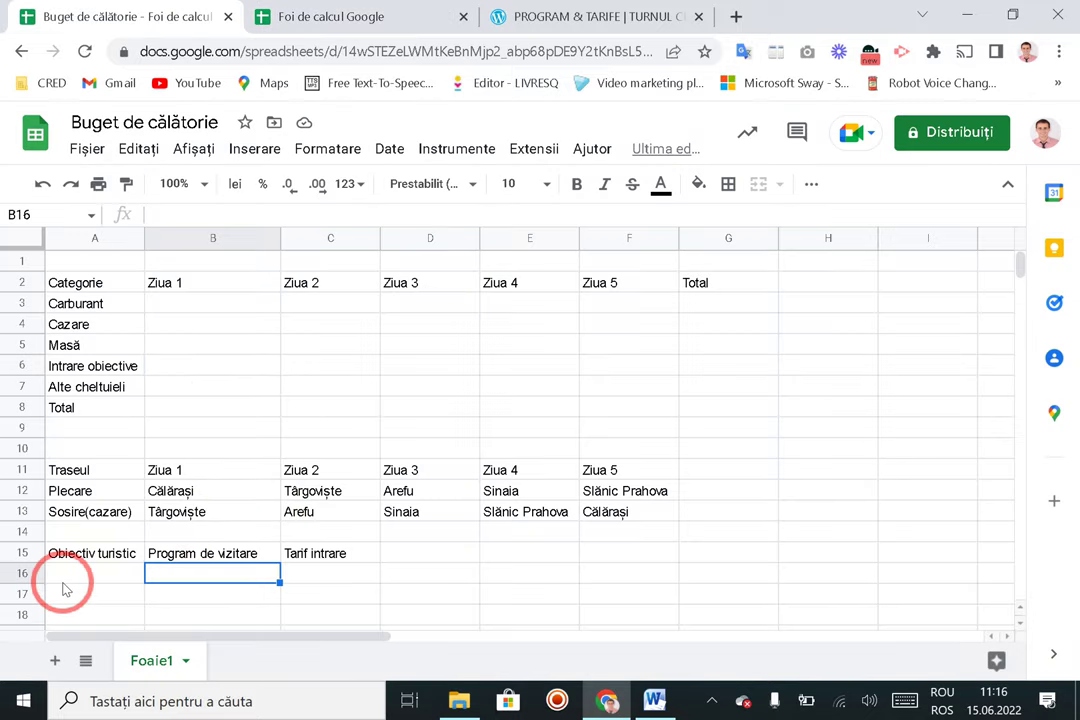
pyautogui.click(66, 589)
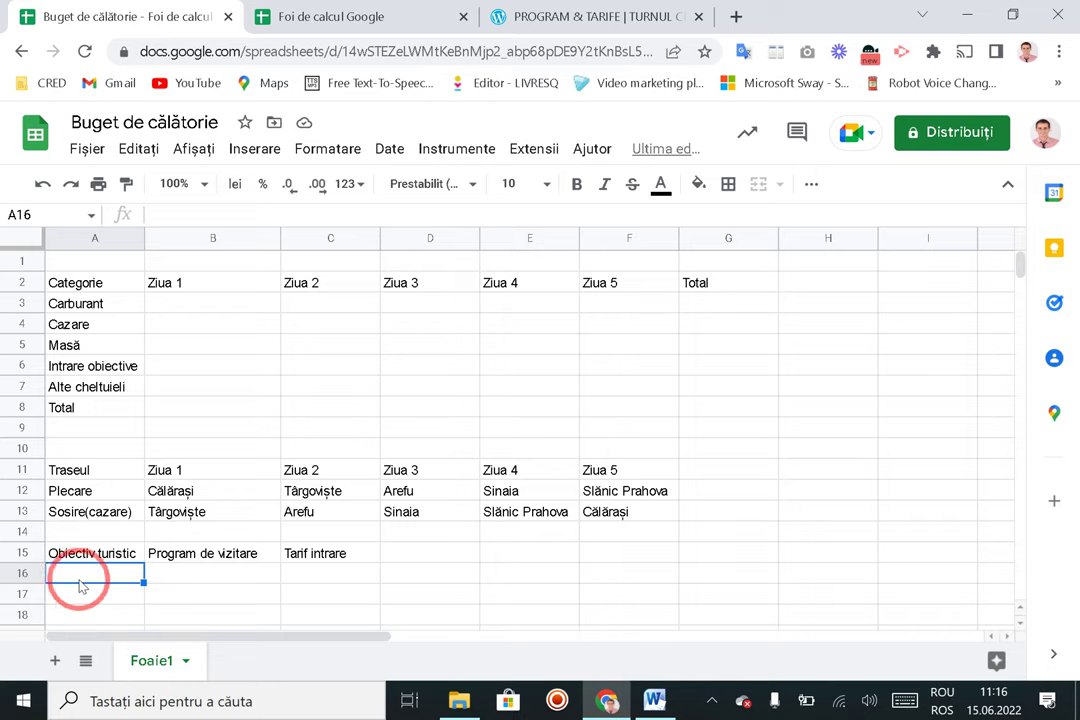
# Step: Check the Curtea Domnească entry in the web page's ticket price list and return to the travel budget spreadsheet
pyautogui.click(590, 17)
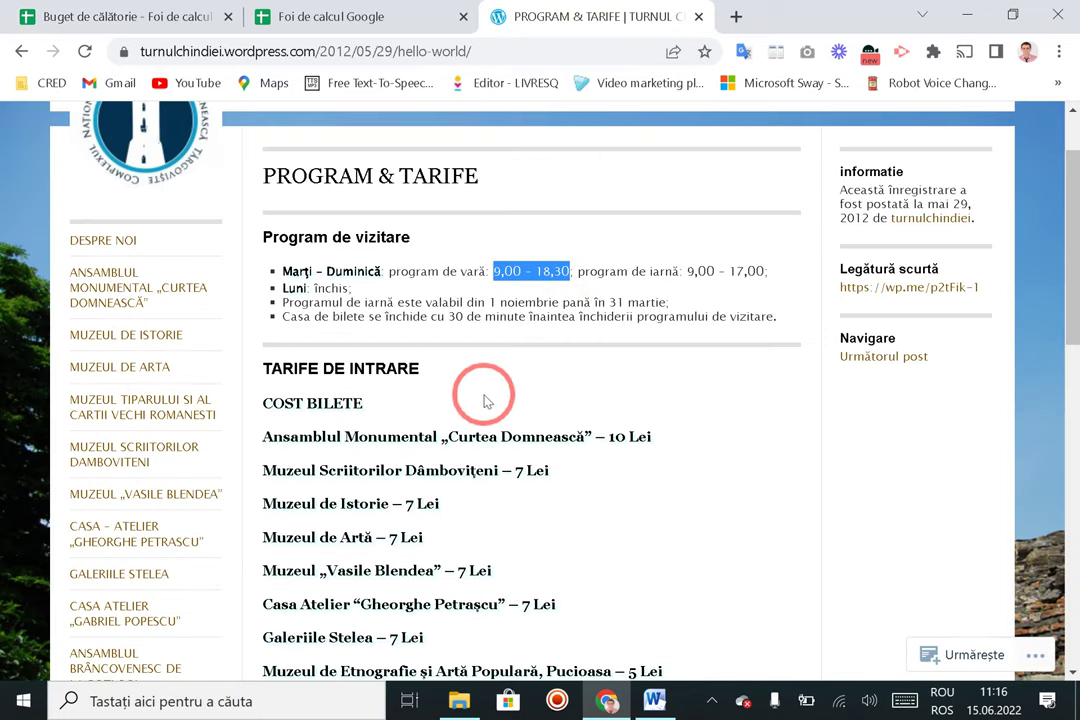
pyautogui.scroll(-3, 580, 420)
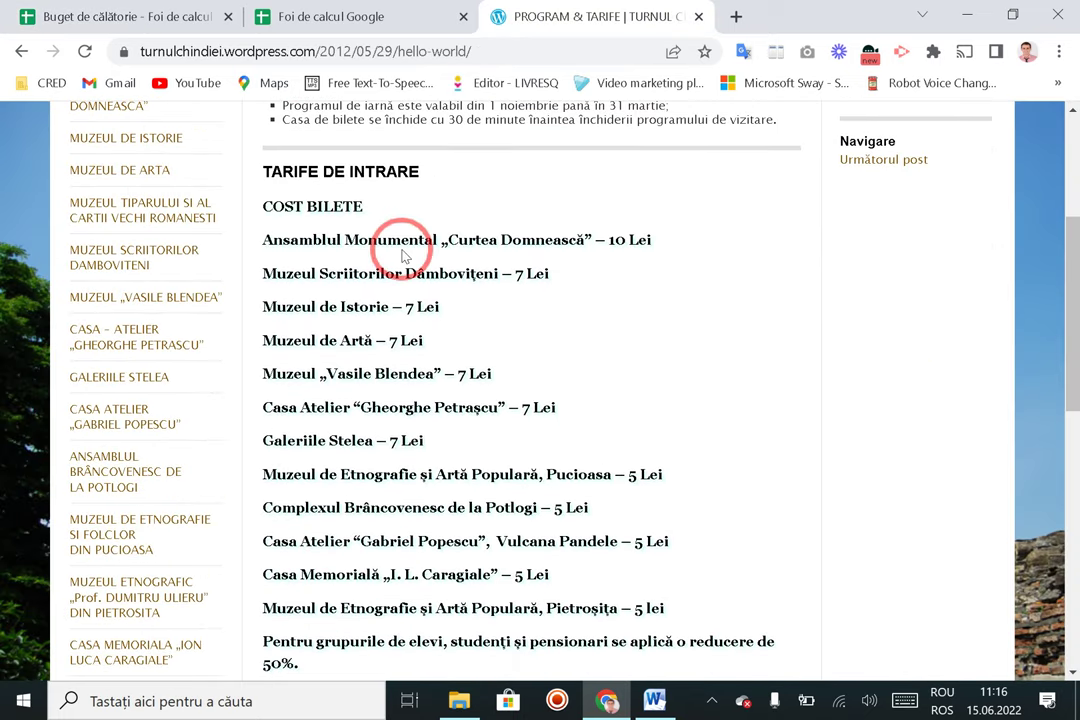
pyautogui.scroll(2, 581, 313)
pyautogui.click(114, 15)
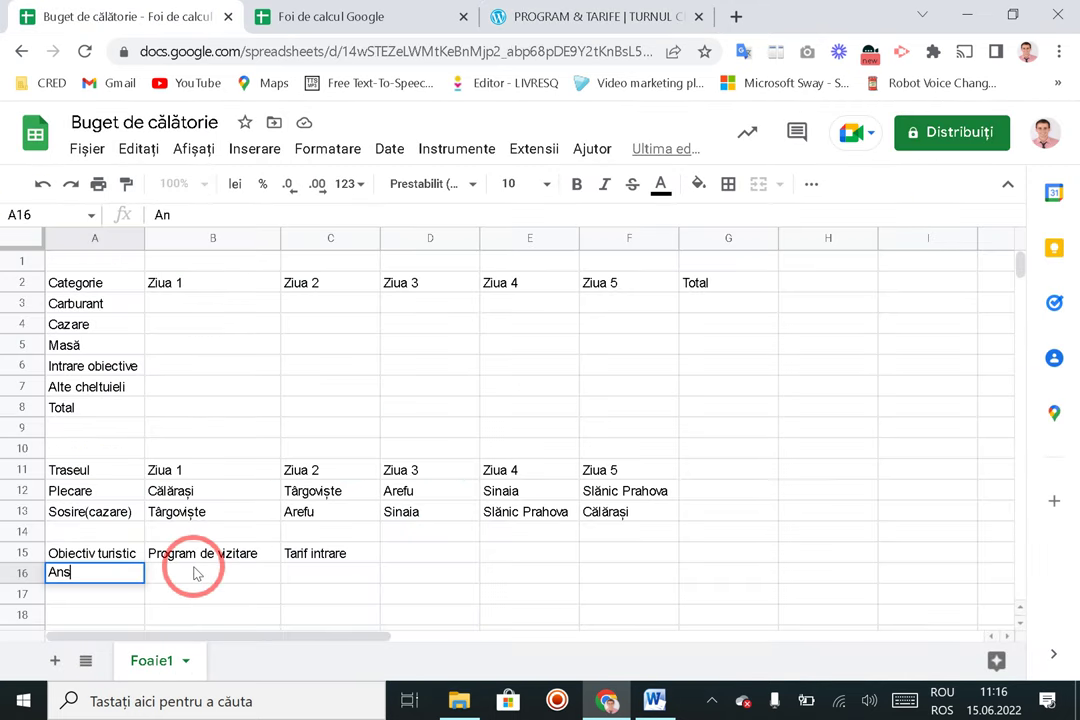
# Step: Enter "Ansamblul monumental Curtea Domnească" in cell A16 and fit column A's width to its contents
pyautogui.write('Ansamblul monumental ')
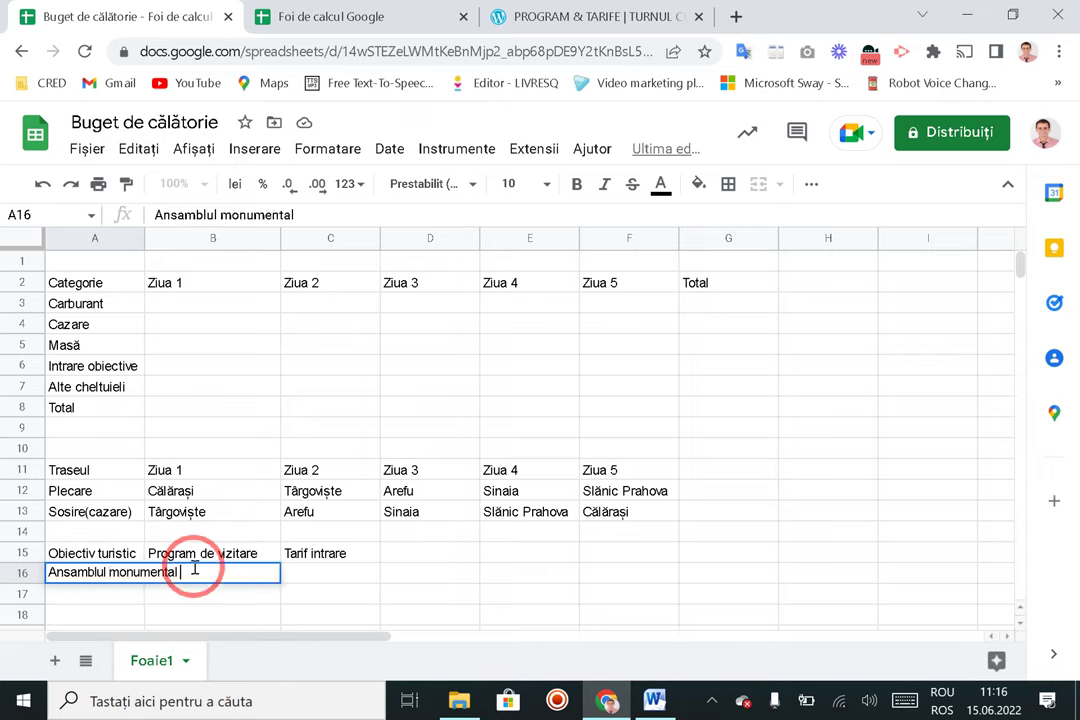
pyautogui.write('Curtea domnească')
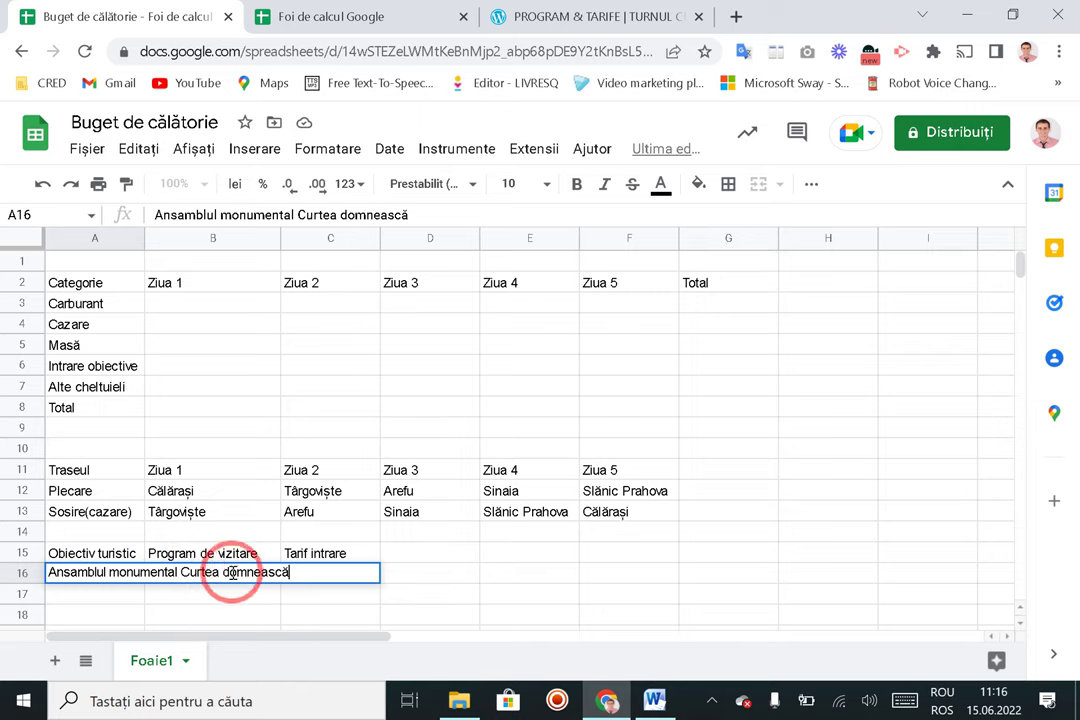
pyautogui.click(226, 572)
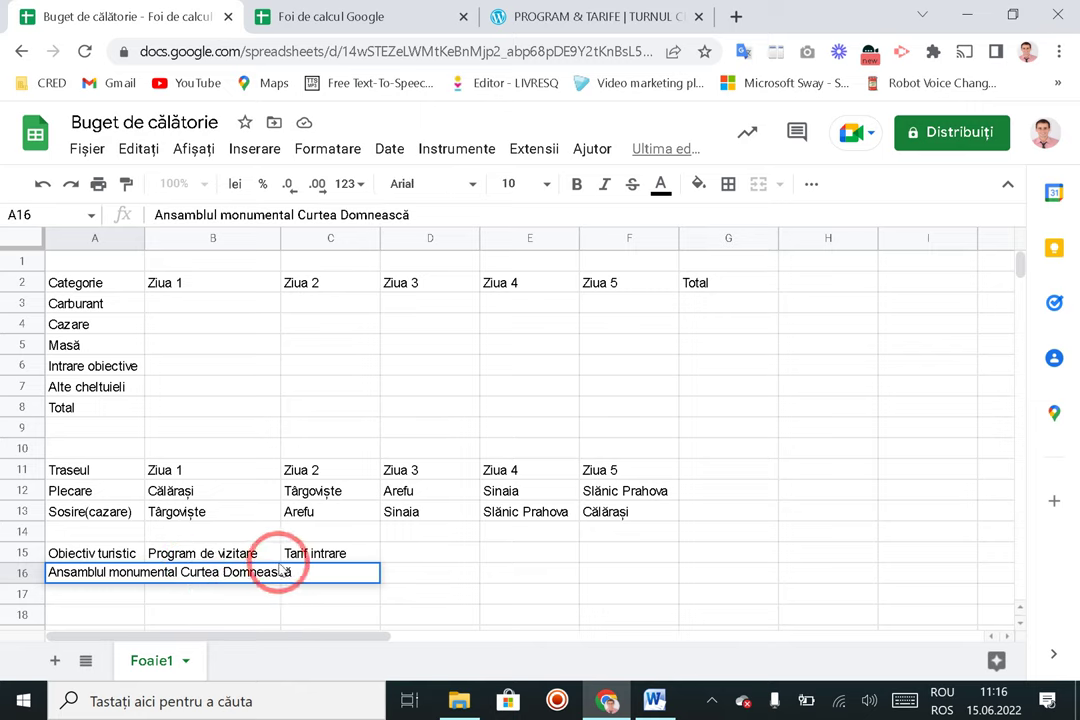
pyautogui.press('Tab')
pyautogui.press('Up')
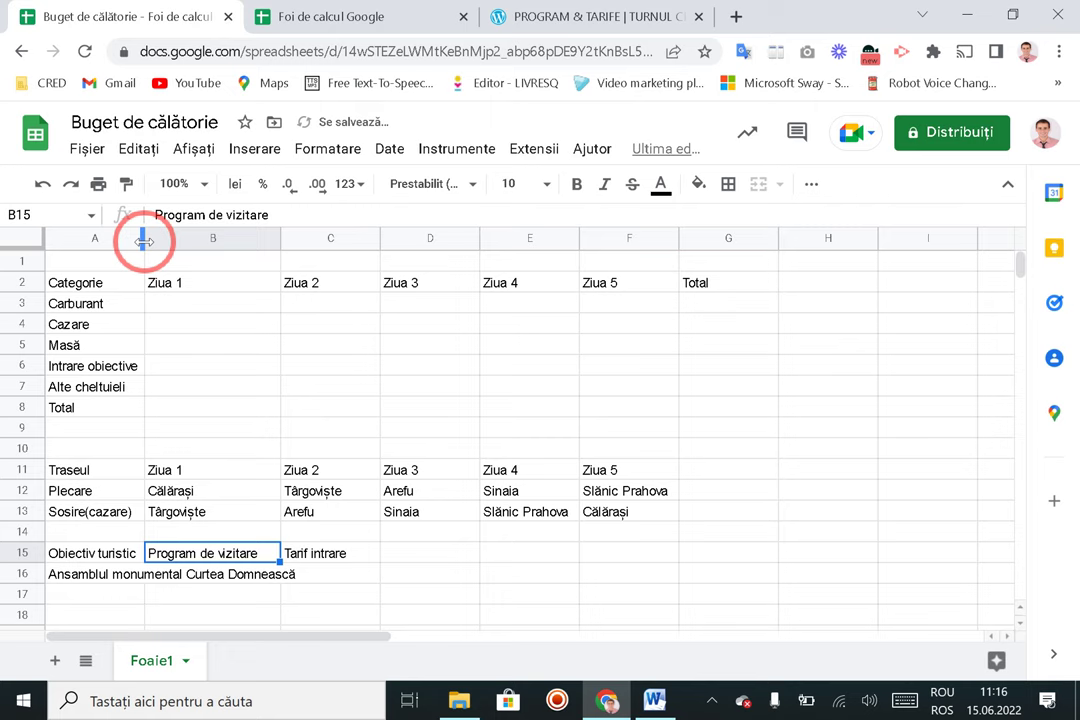
pyautogui.doubleClick(143, 240)
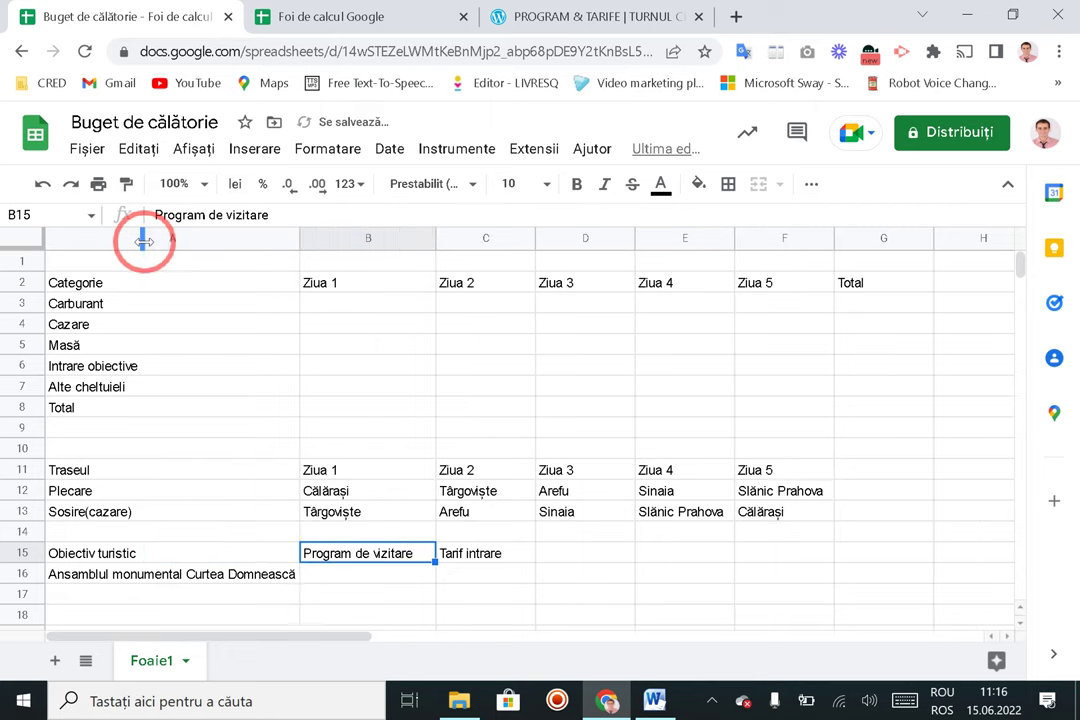
# Step: Paste the copied visiting hours "9,00 – 18,30" into cell B16 under Program de vizitare
pyautogui.click(347, 580)
pyautogui.hotkey('ctrl', 'v')
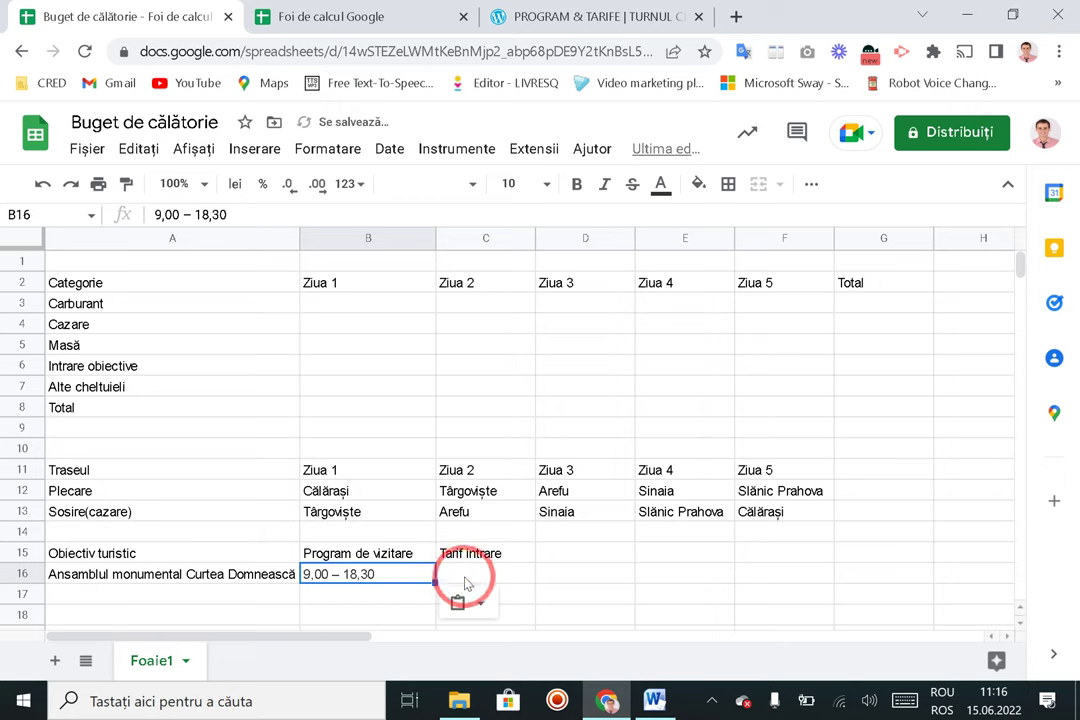
pyautogui.rightClick(410, 578)
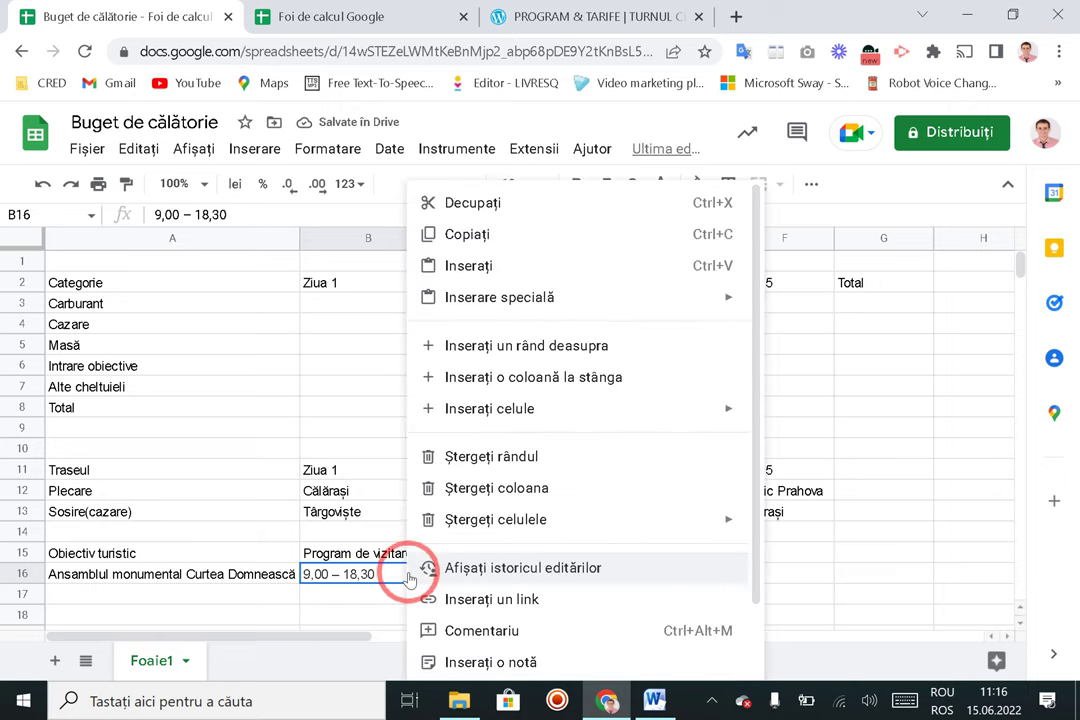
pyautogui.click(370, 595)
pyautogui.press('Up')
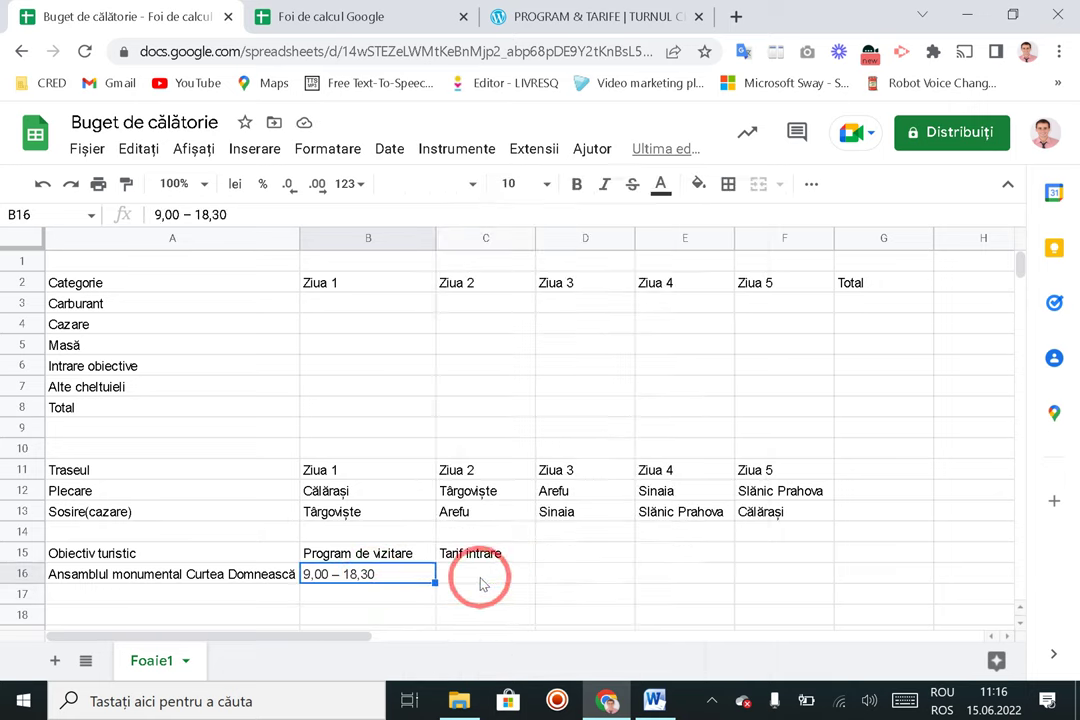
# Step: Check the Curtea Domnească ticket price on the web page and enter "10 lei" in cell C16 under Tarif intrare
pyautogui.press('Right')
pyautogui.click(571, 28)
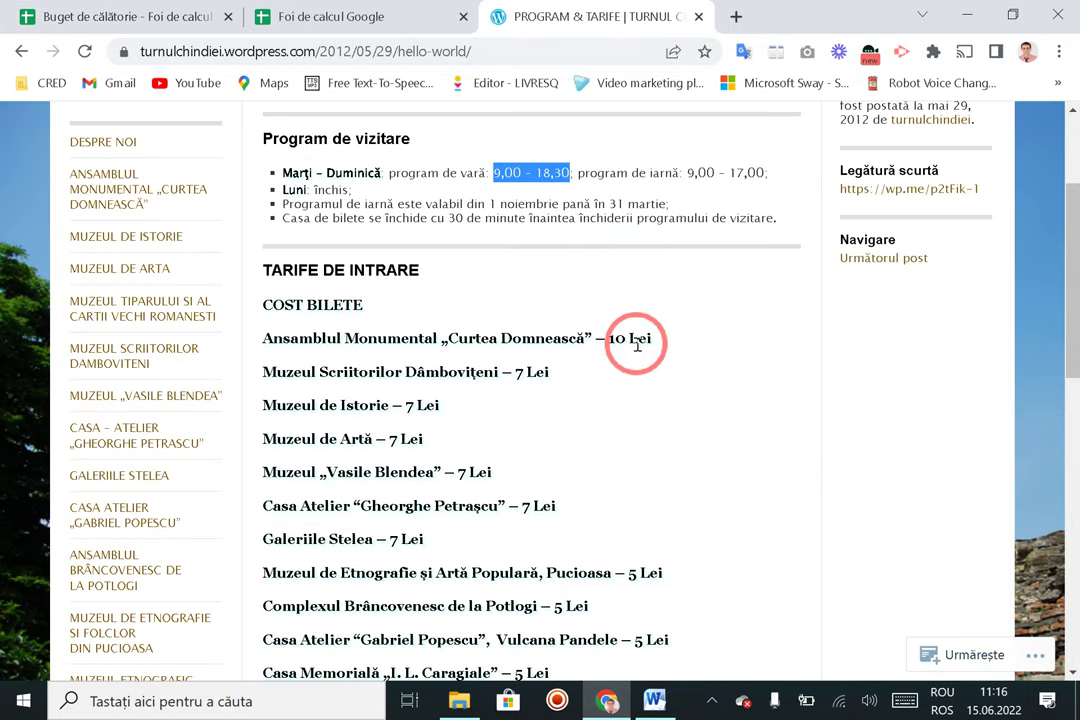
pyautogui.click(60, 15)
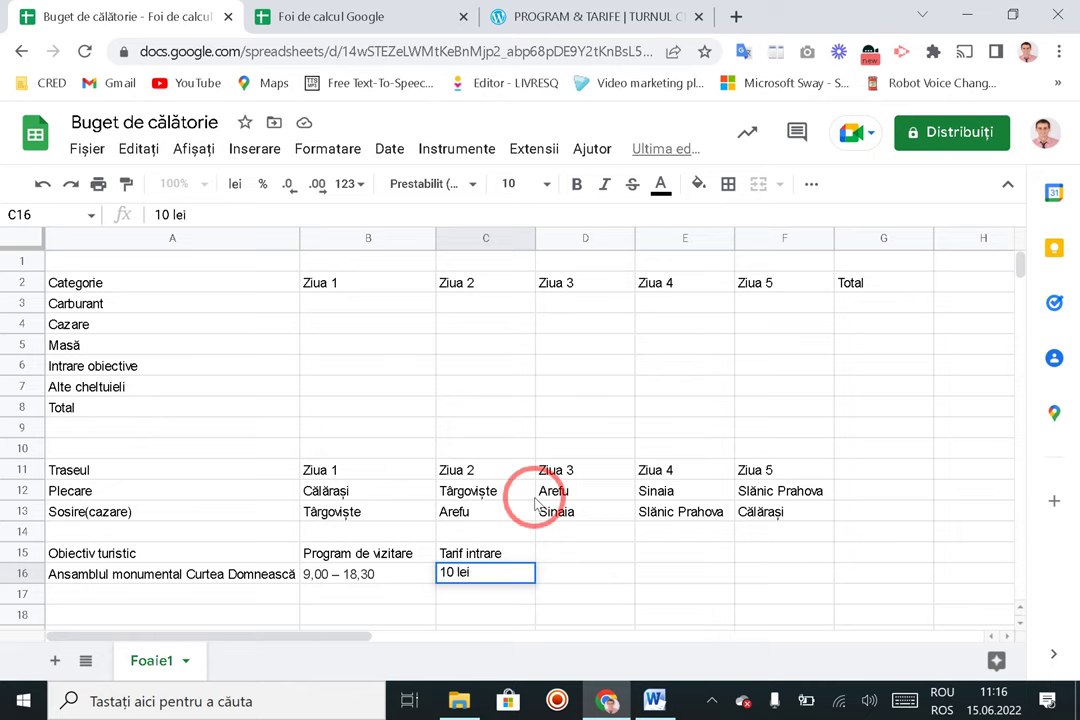
pyautogui.write('10 lei')
pyautogui.press('Tab')
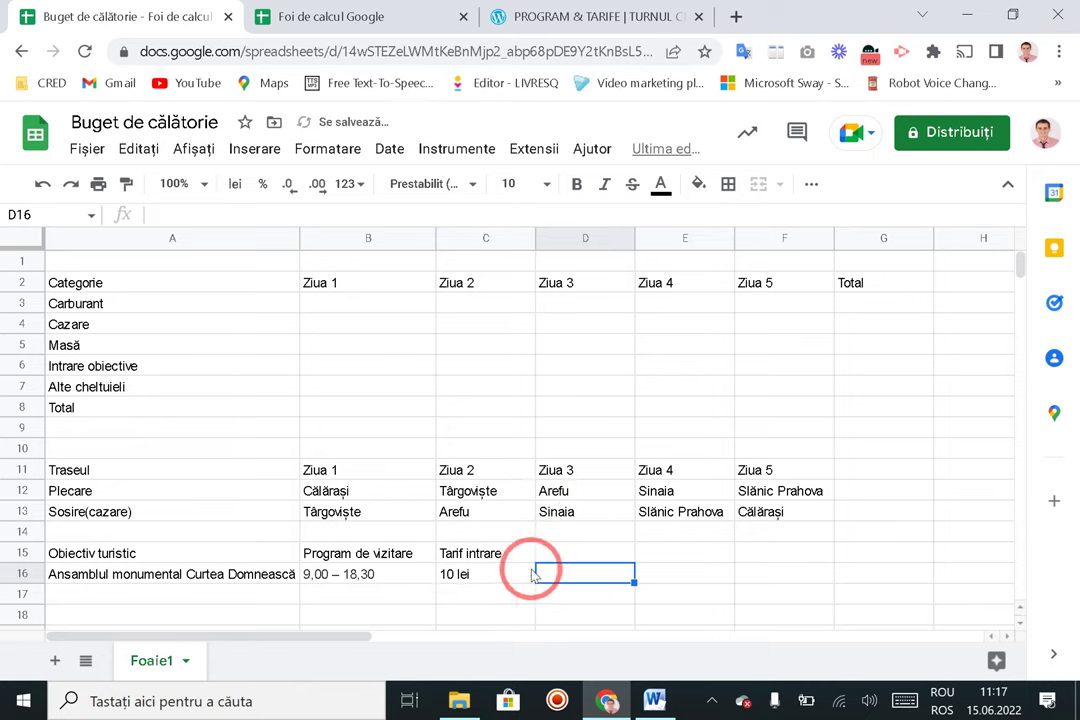
pyautogui.click(471, 583)
pyautogui.click(392, 316)
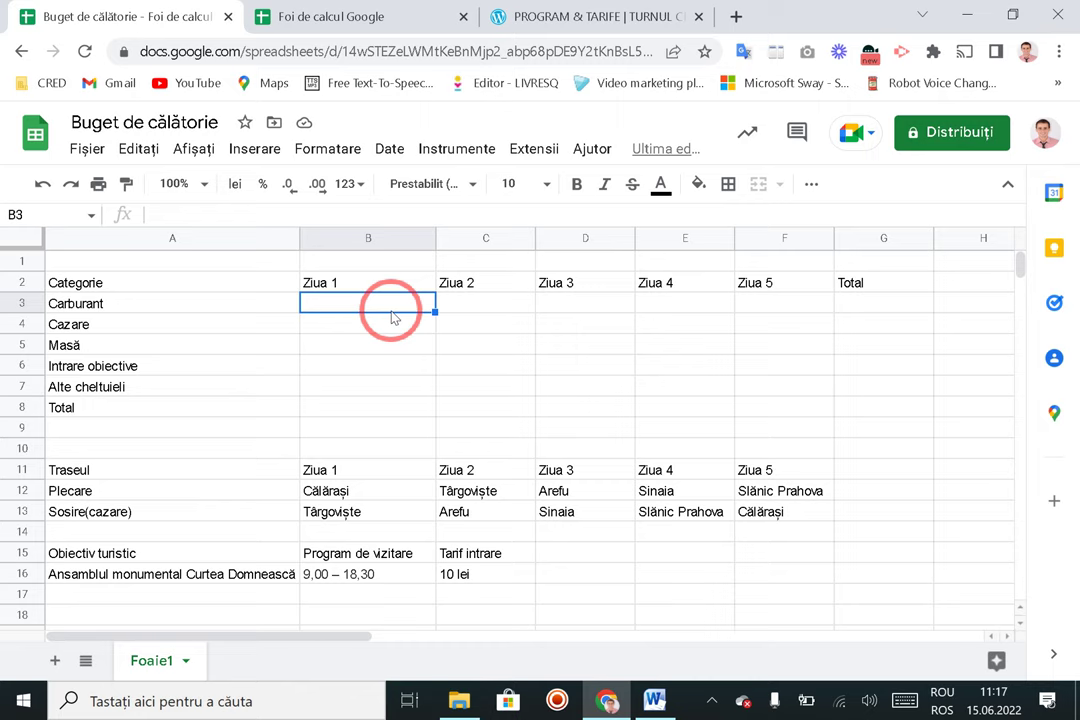
pyautogui.click(460, 575)
pyautogui.click(386, 303)
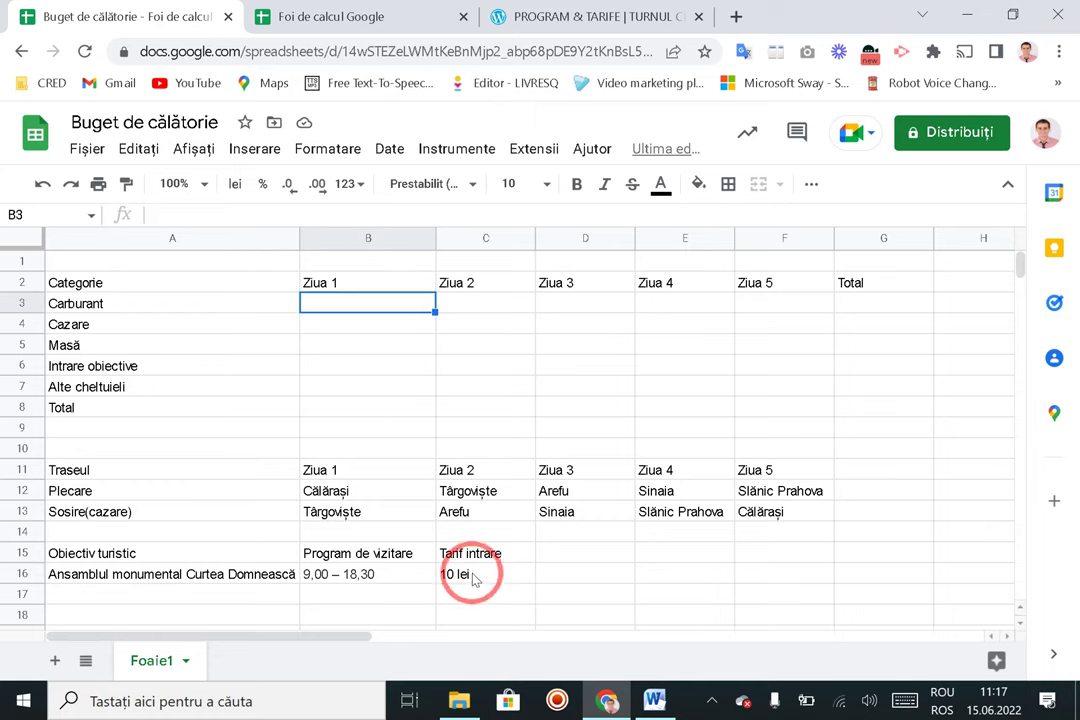
pyautogui.click(350, 366)
# Step: Copy the name "Muzeul Scriitorilor Dâmboviţeni" from the web page's ticket list into cell A17 of the travel budget spreadsheet
pyautogui.click(562, 19)
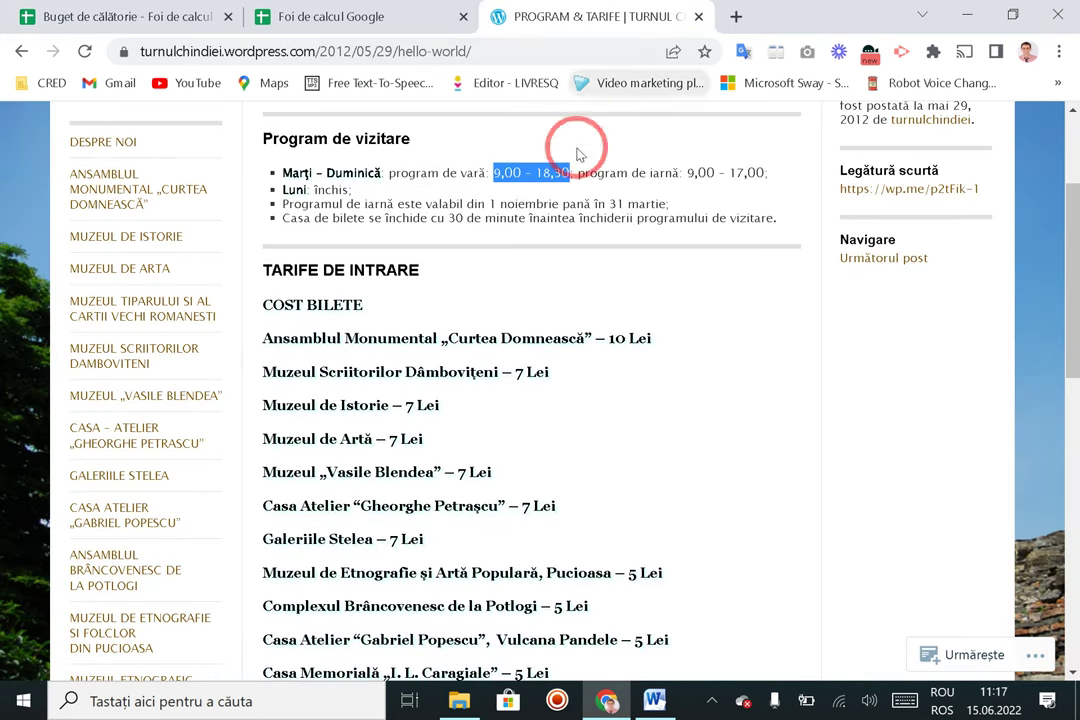
pyautogui.moveTo(288, 374); pyautogui.dragTo(376, 377)
pyautogui.click(481, 370)
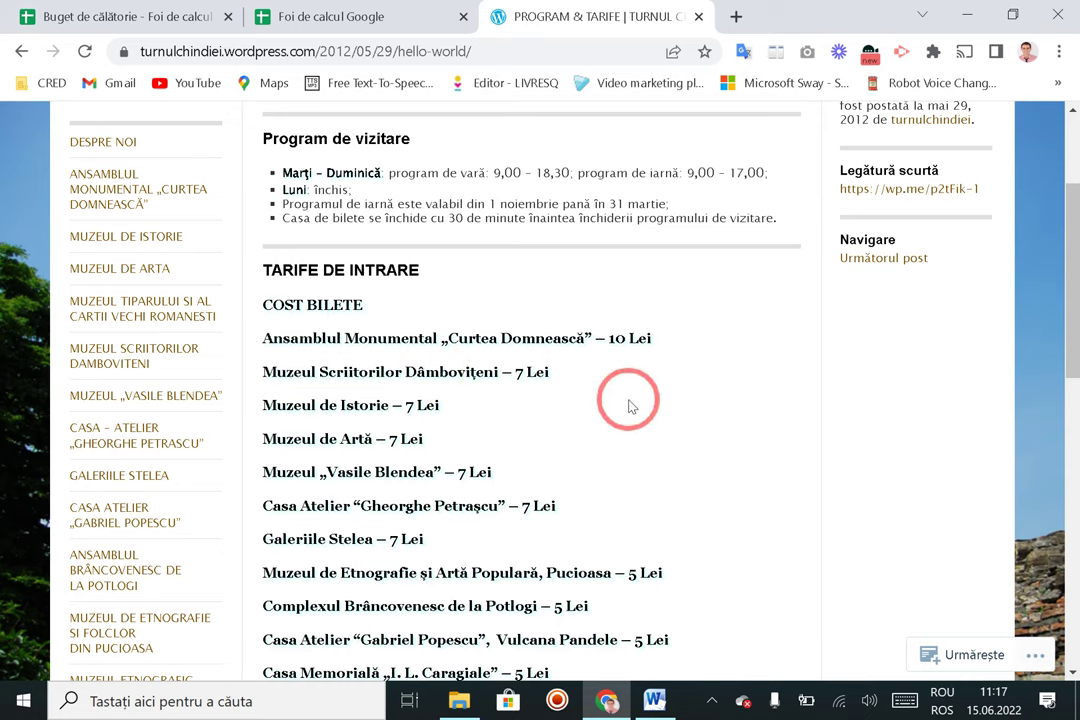
pyautogui.moveTo(498, 375); pyautogui.dragTo(272, 373)
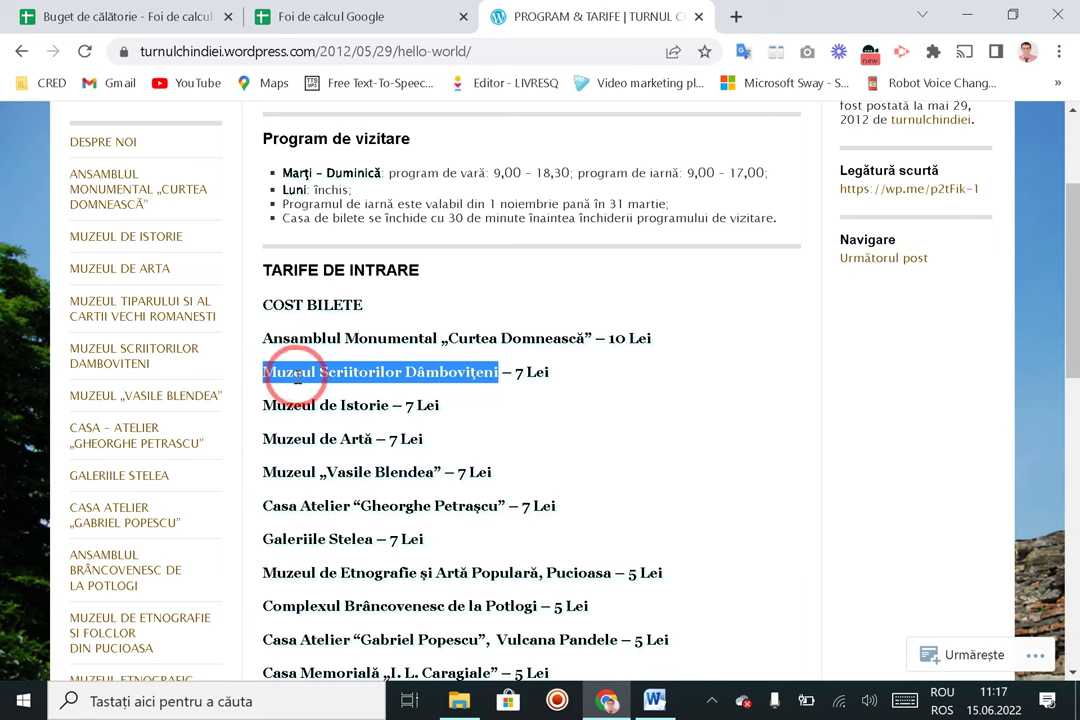
pyautogui.click(150, 15)
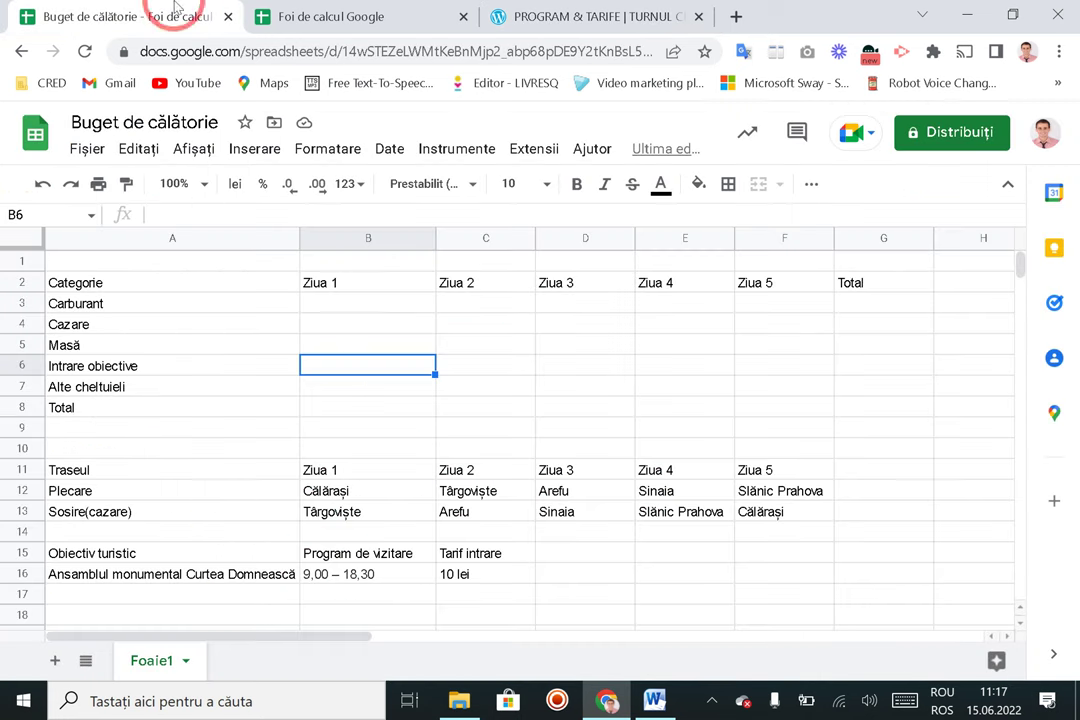
pyautogui.click(181, 596)
pyautogui.write('Muzeul Scriitorilor Dâmboviţeni')
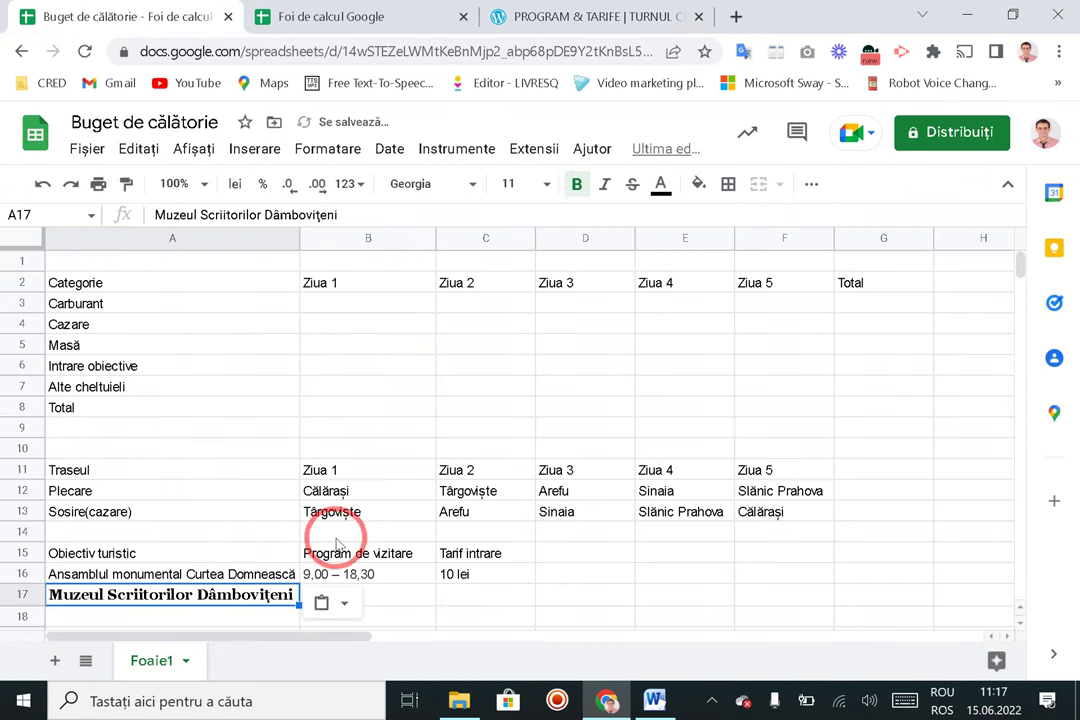
# Step: Check the museum's visiting schedule on the web page and fill the hours from cell B16 down into B17
pyautogui.scroll(-2, 350, 500)
pyautogui.click(398, 510)
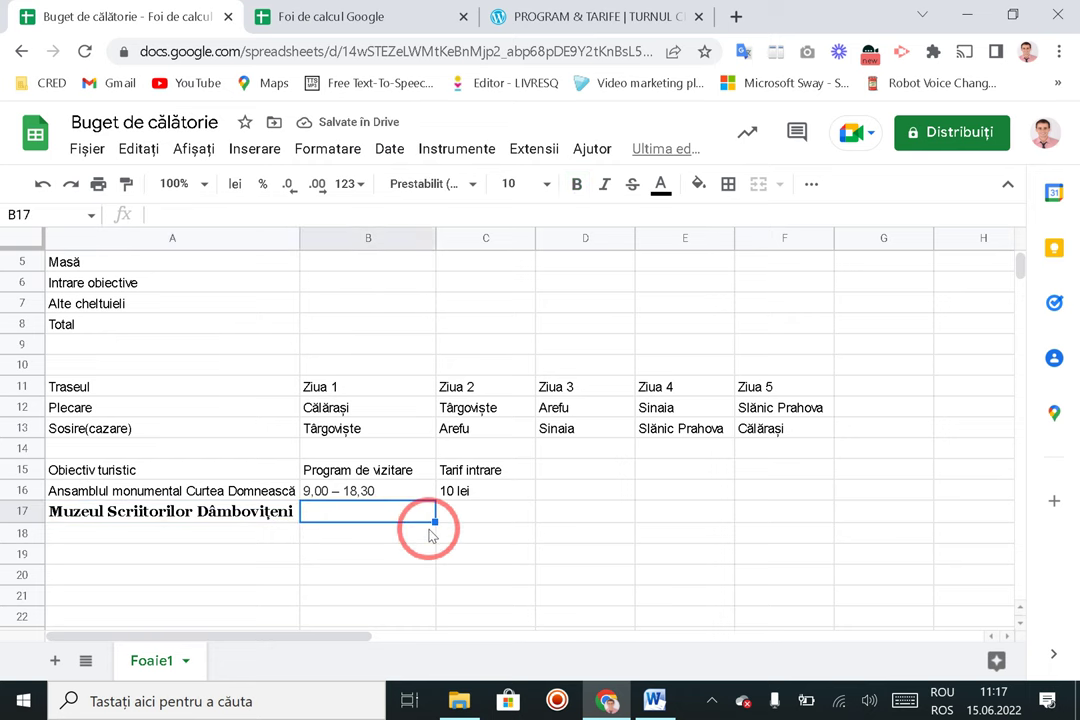
pyautogui.click(555, 17)
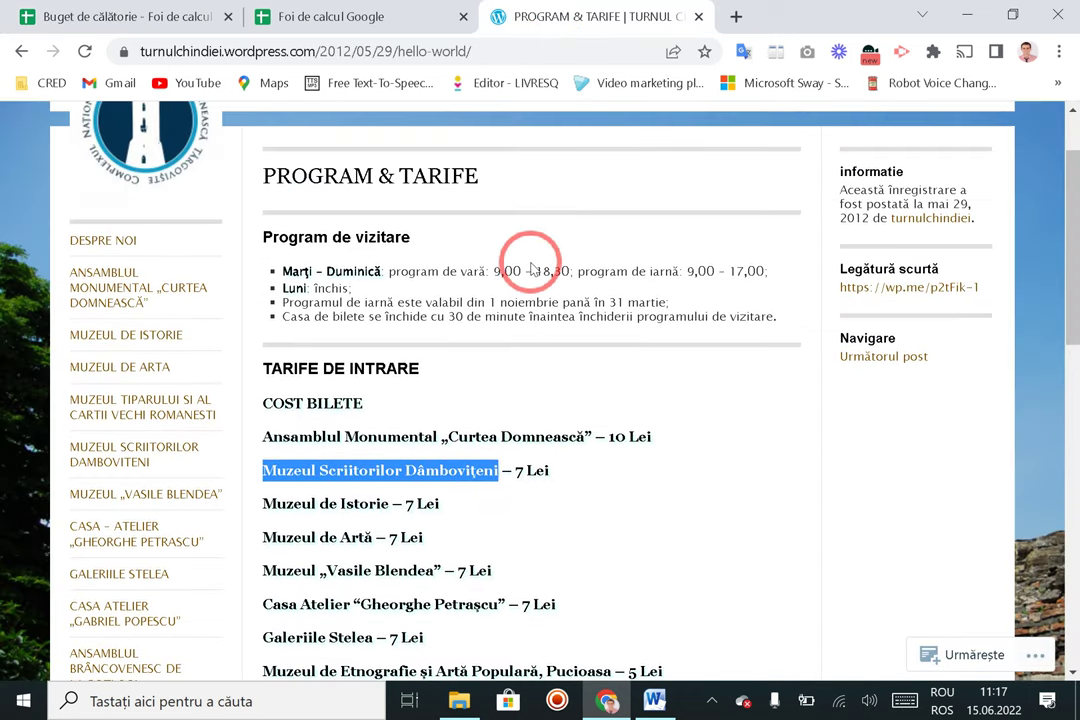
pyautogui.scroll(-3, 535, 268)
pyautogui.scroll(2, 537, 270)
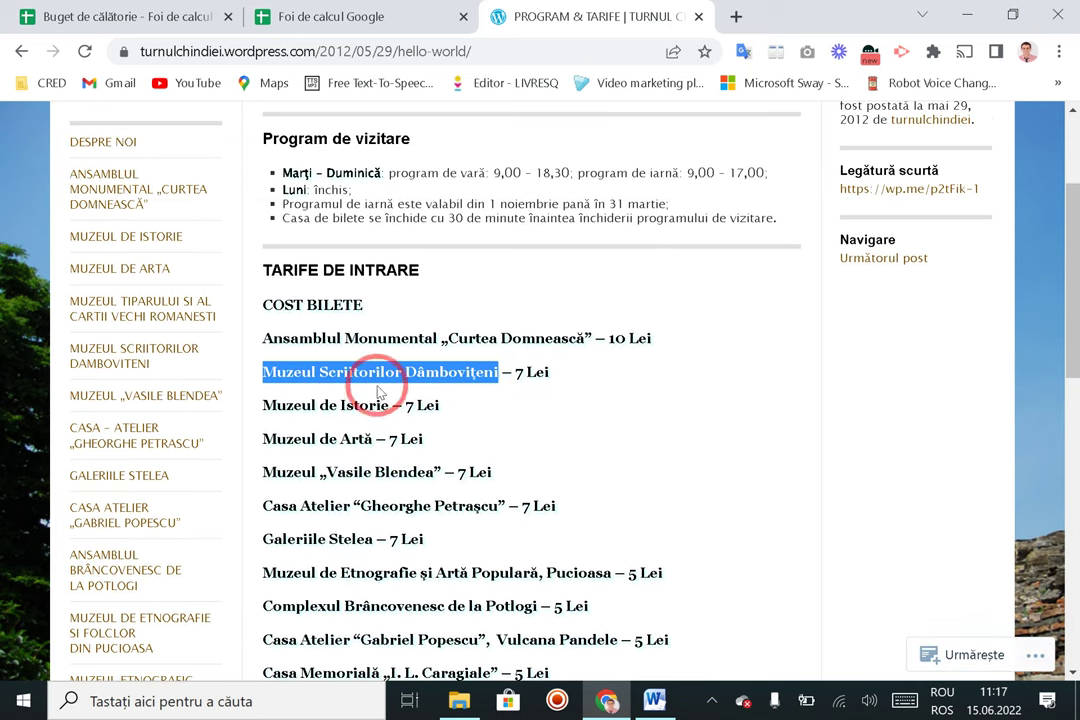
pyautogui.click(145, 16)
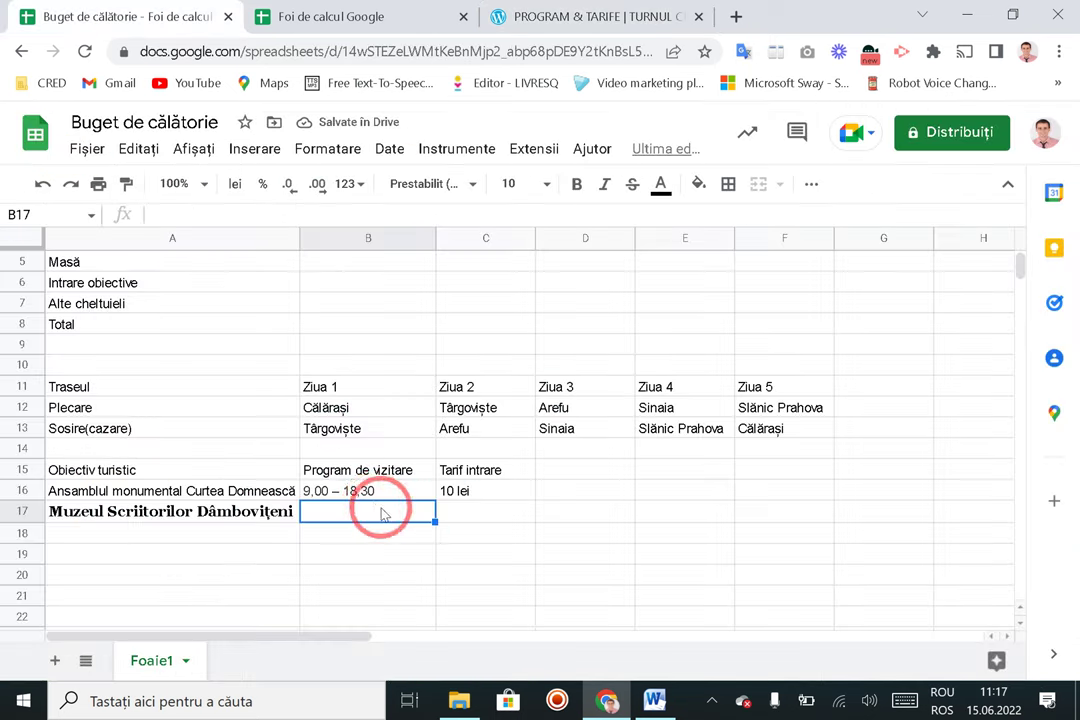
pyautogui.click(428, 491)
pyautogui.moveTo(435, 497); pyautogui.dragTo(456, 515)
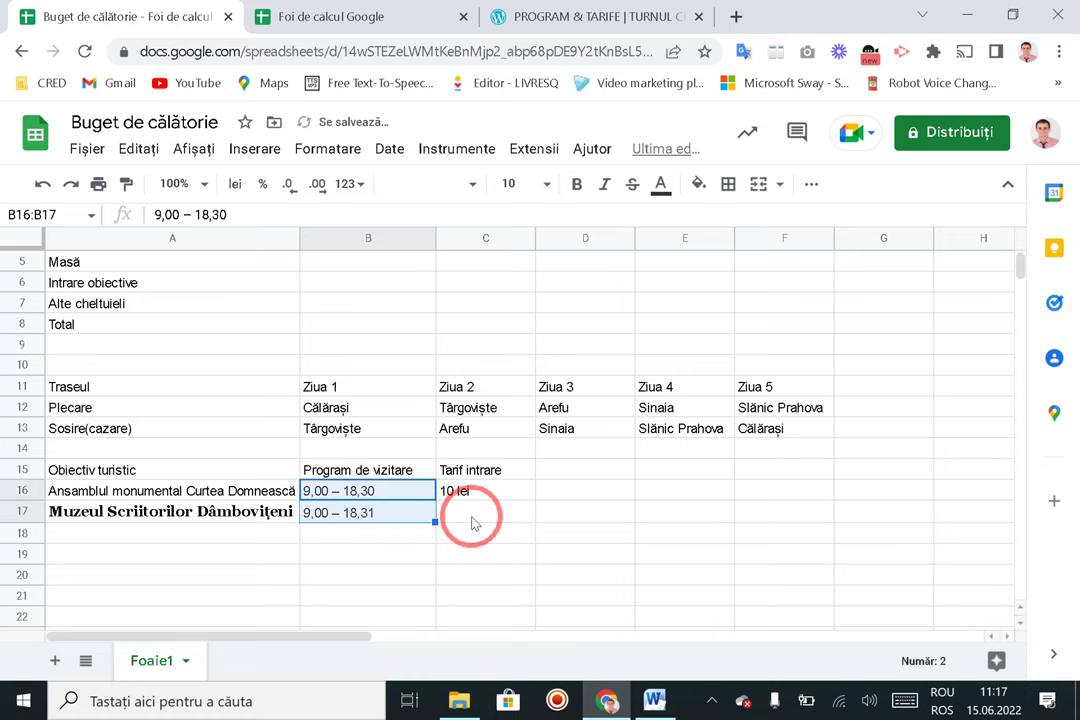
# Step: Check the Muzeul Scriitorilor Dâmboviţeni ticket price on the web page and return to the travel budget spreadsheet
pyautogui.click(473, 522)
pyautogui.click(562, 18)
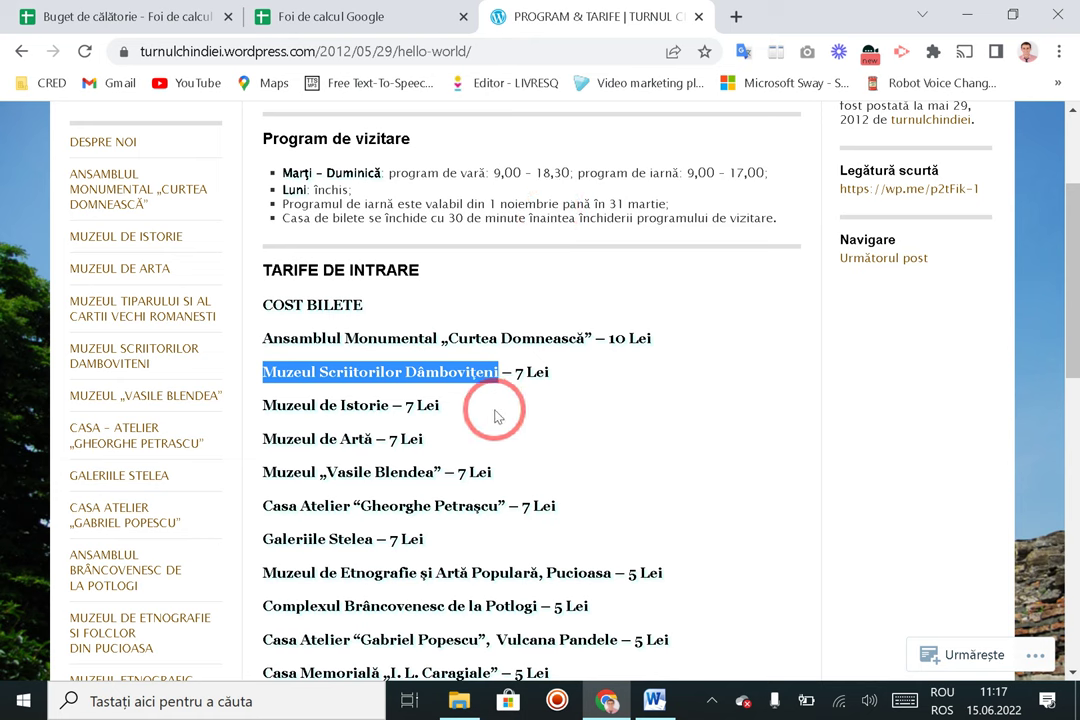
pyautogui.click(40, 16)
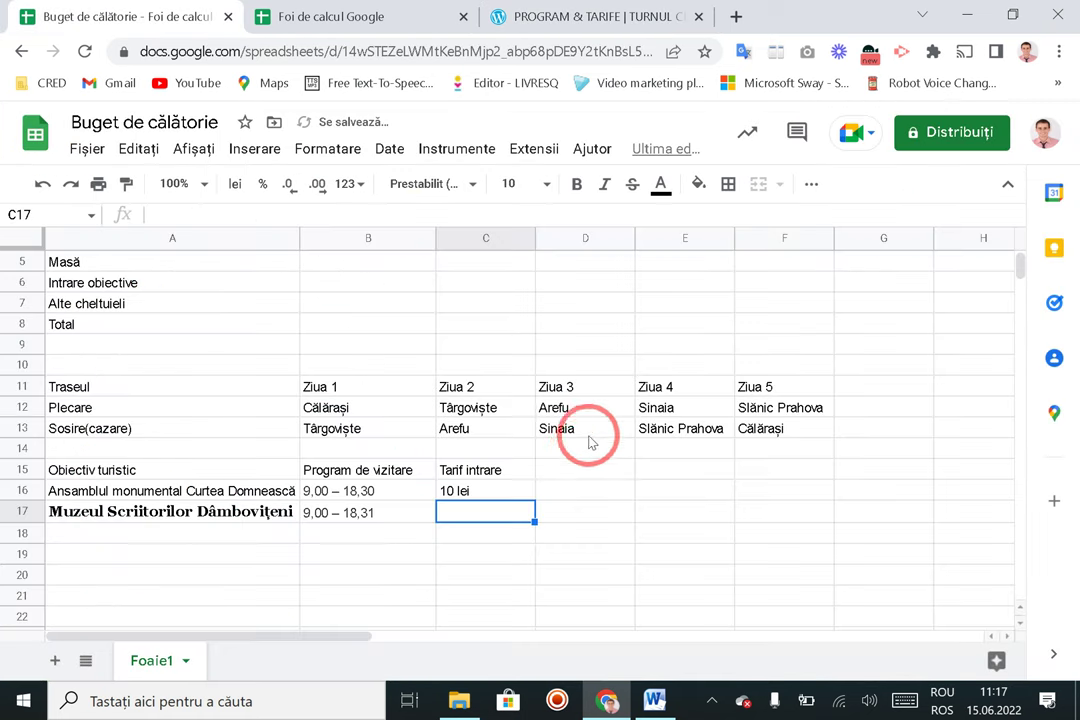
# Step: Enter 7 in cell C16 under Tarif intrare
pyautogui.click(495, 495)
pyautogui.write('7')
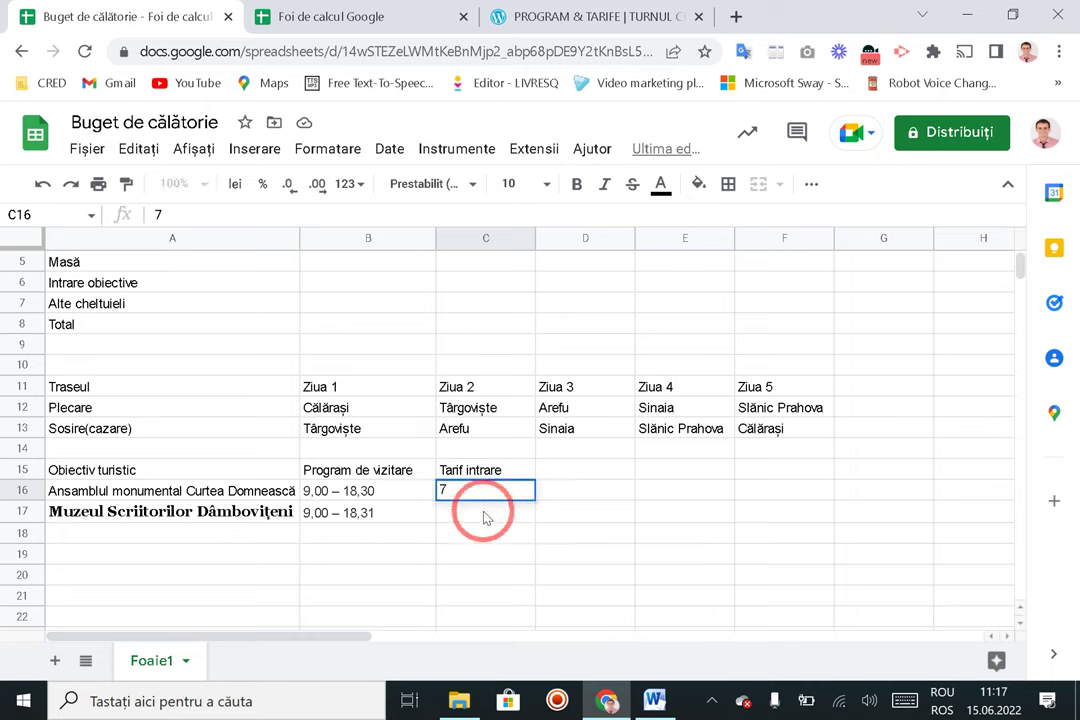
pyautogui.press('Return')
# Step: Set the entry fees under Tarif intrare to 10 in cell C16 and 7 in cell C17
pyautogui.click(495, 495)
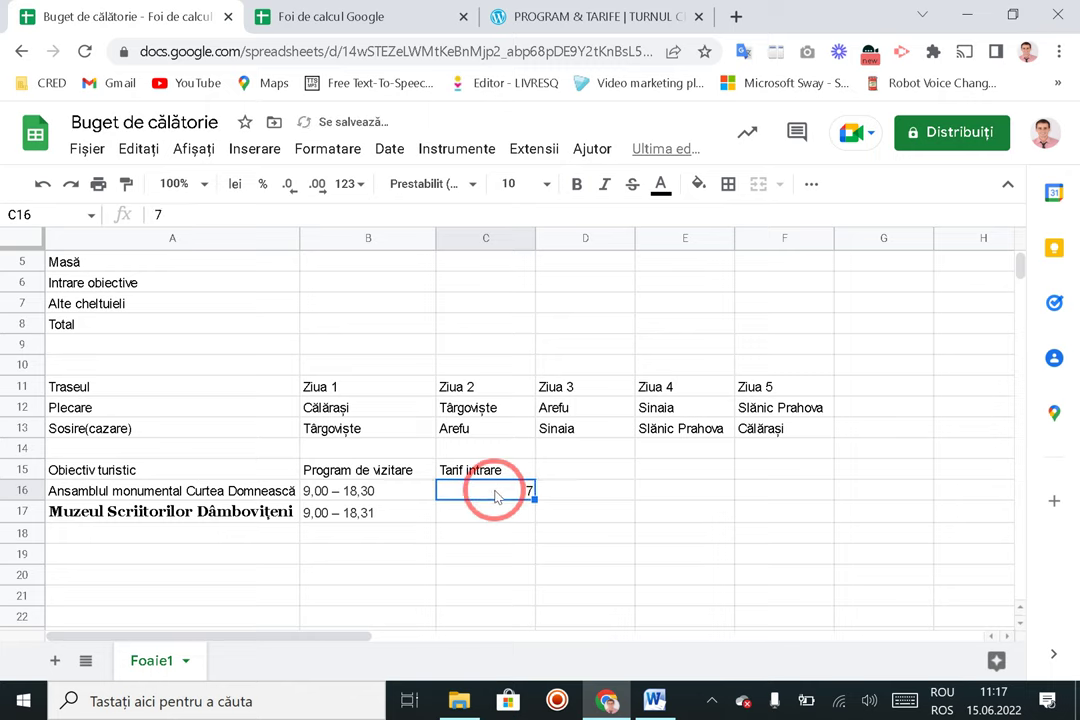
pyautogui.write('10')
pyautogui.press('Return')
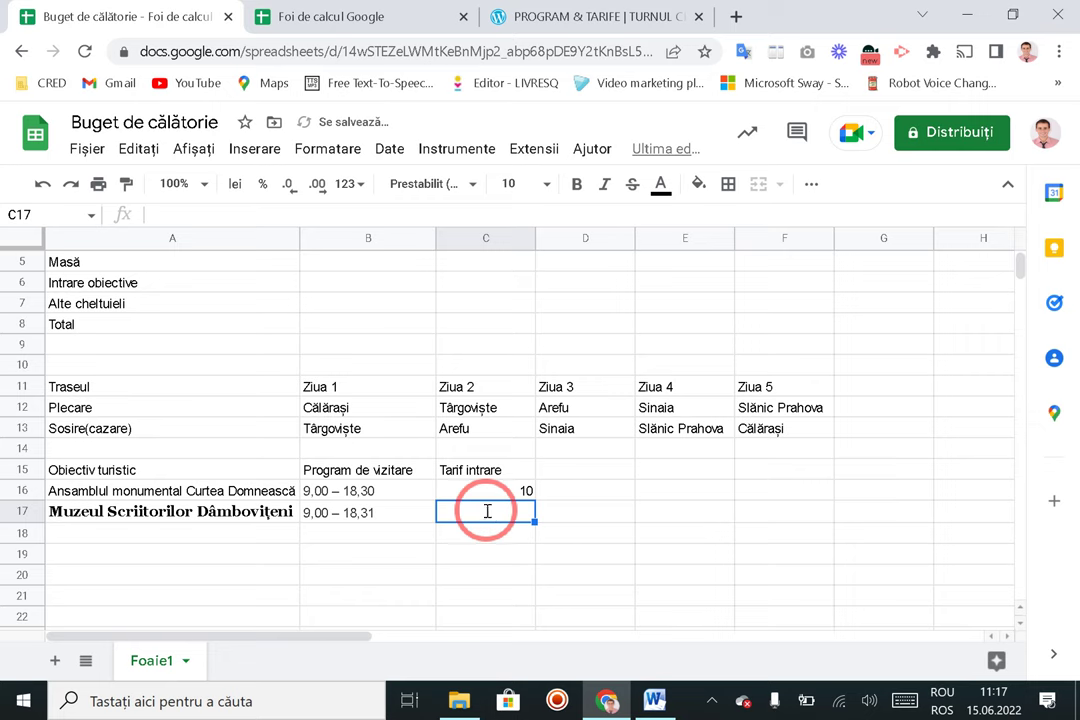
pyautogui.write('7')
pyautogui.click(372, 530)
pyautogui.click(250, 532)
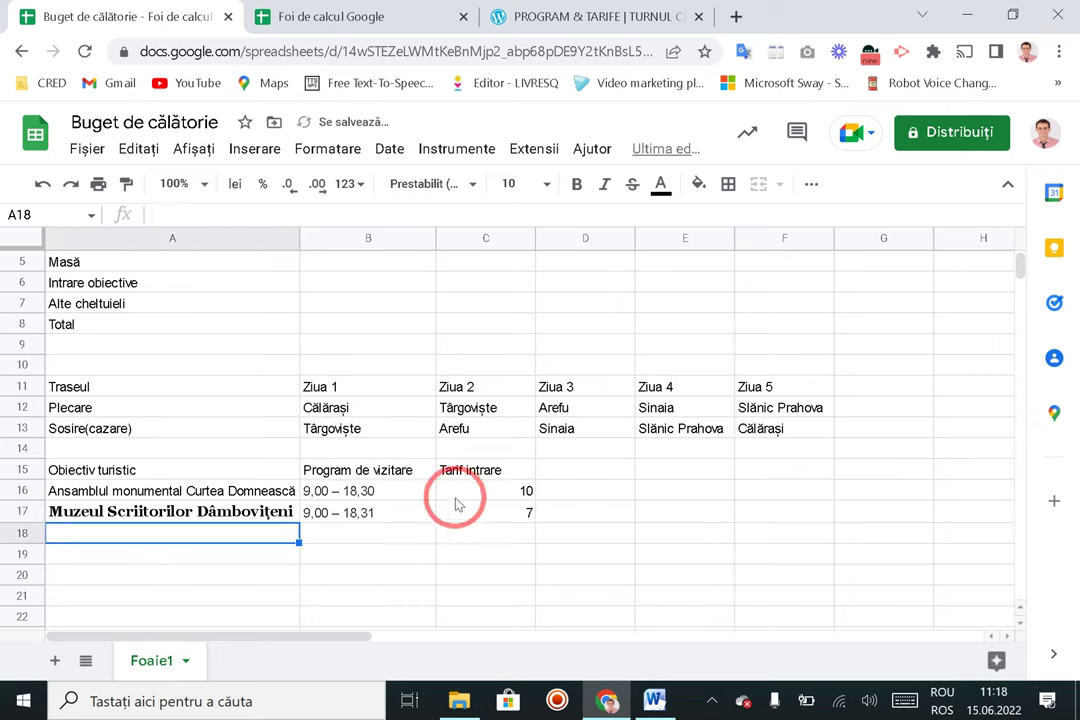
# Step: Enter 17 as the Ziua 1 amount for Intrare obiective in cell B6
pyautogui.scroll(1, 279, 414)
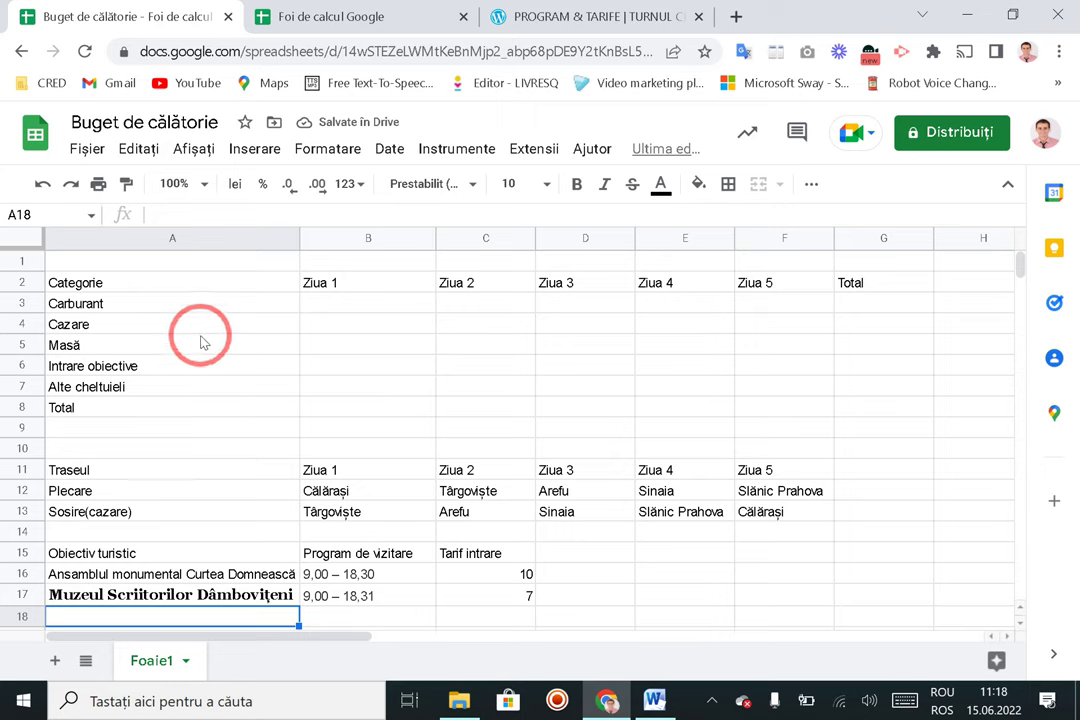
pyautogui.click(352, 376)
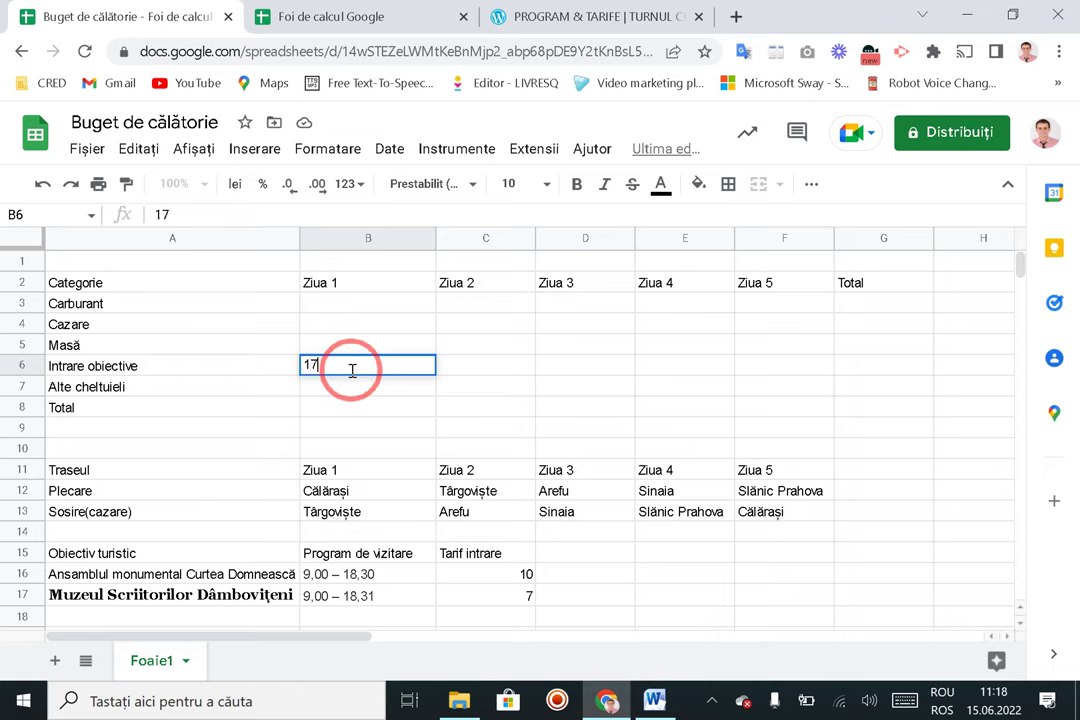
pyautogui.press('Return')
pyautogui.click(347, 366)
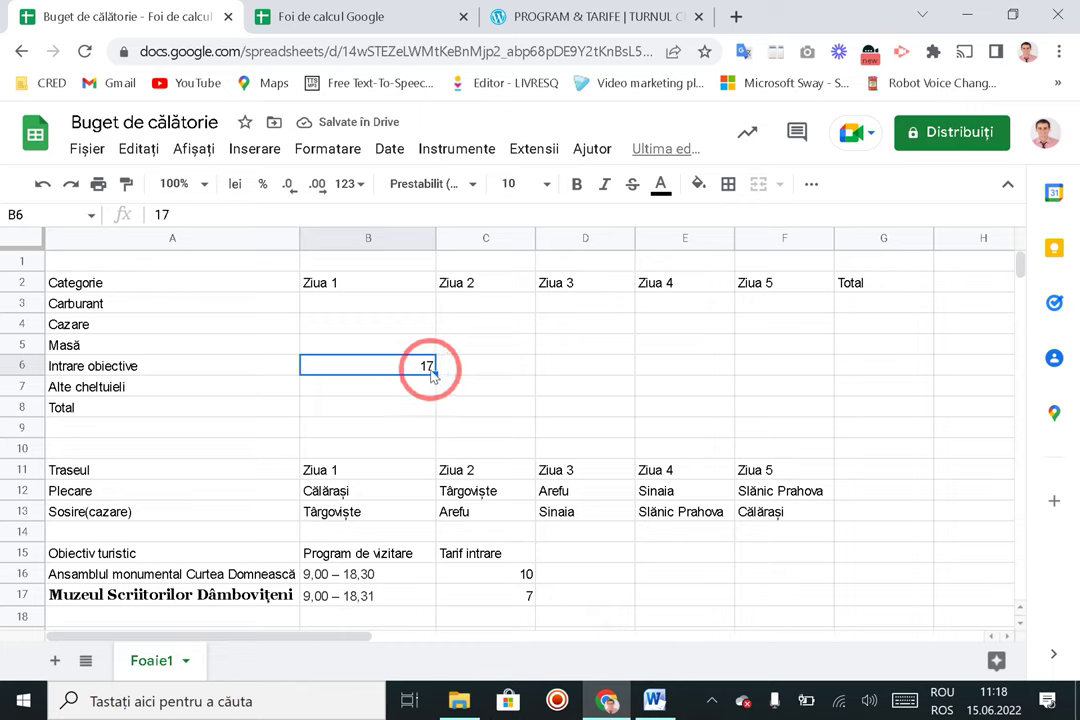
# Step: Select the Ziua 1 Carburant cell B3, then open distanta.ro in a new browser tab and dismiss the site's opening dialog
pyautogui.click(217, 309)
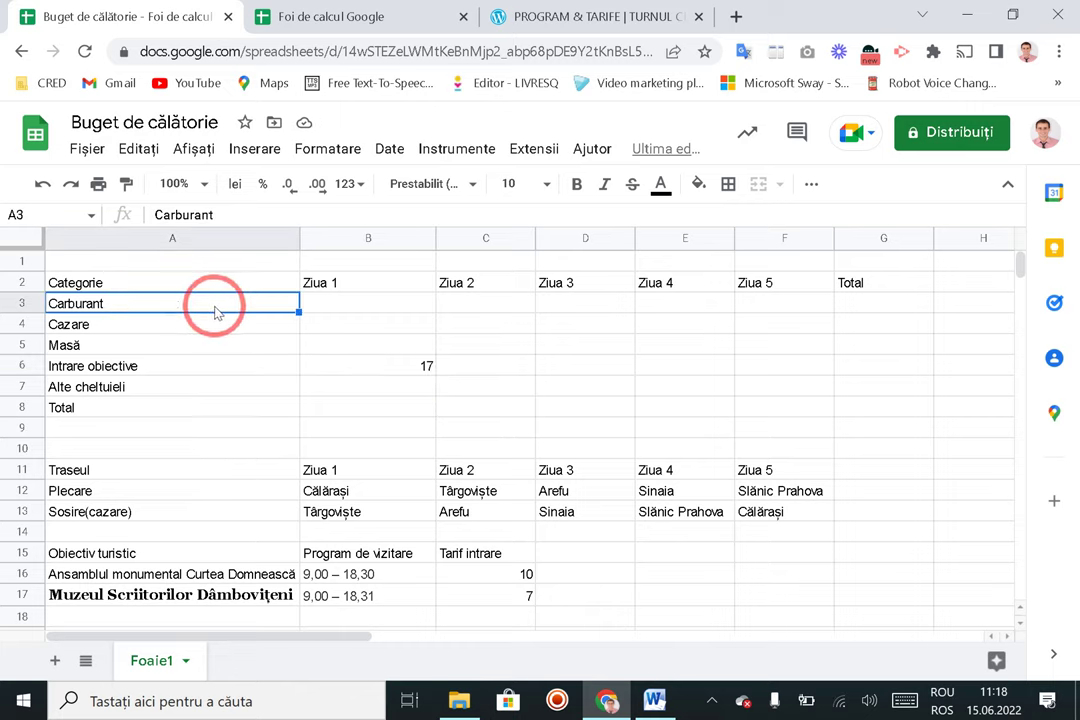
pyautogui.click(333, 309)
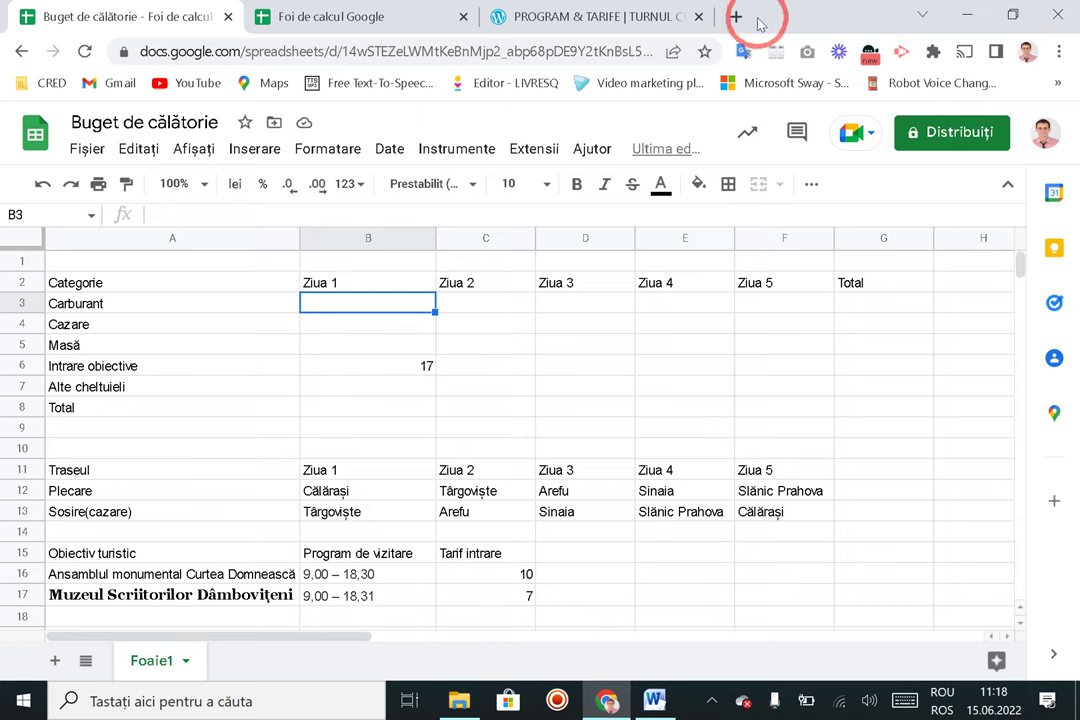
pyautogui.click(736, 18)
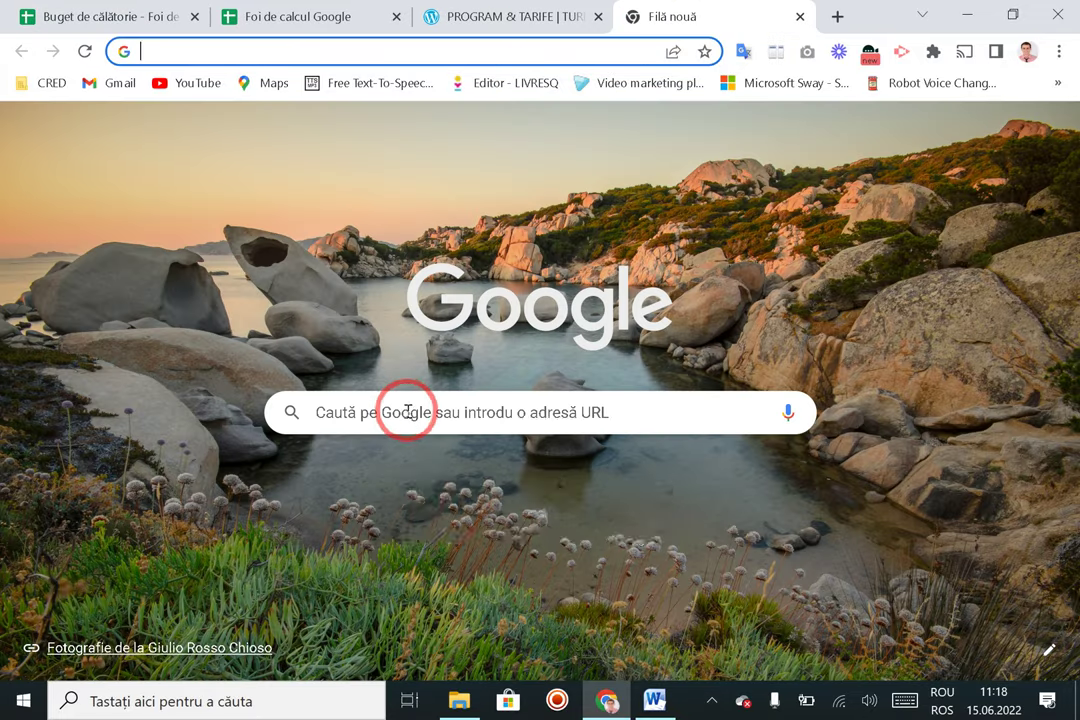
pyautogui.click(406, 410)
pyautogui.write('distanta')
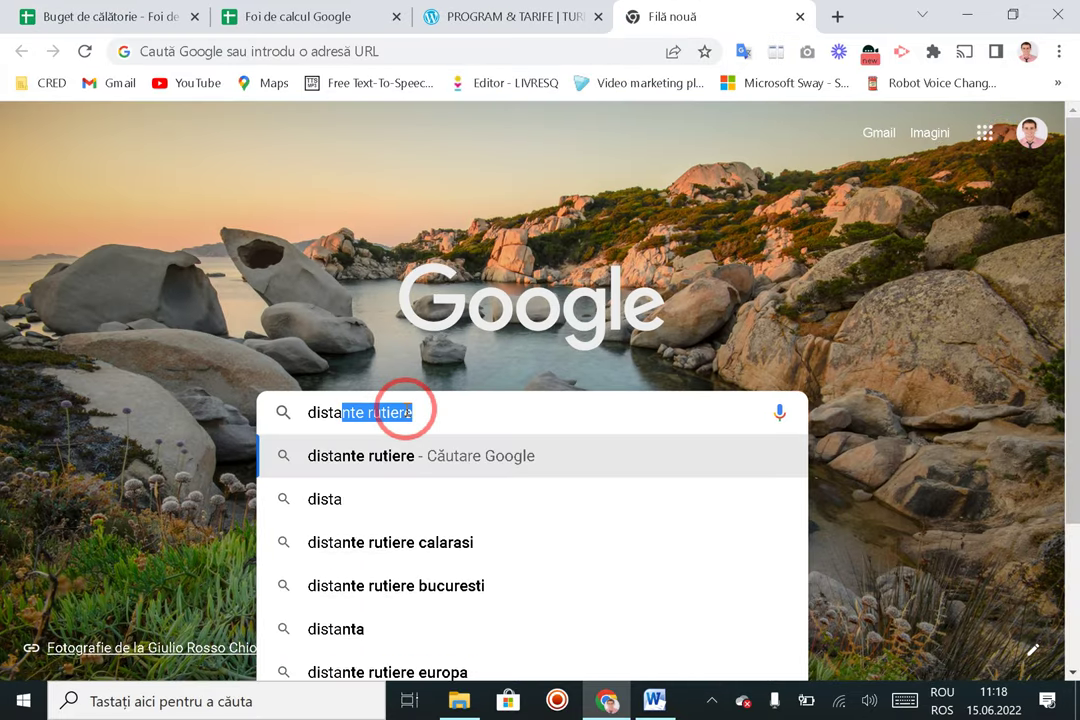
pyautogui.write('.ro')
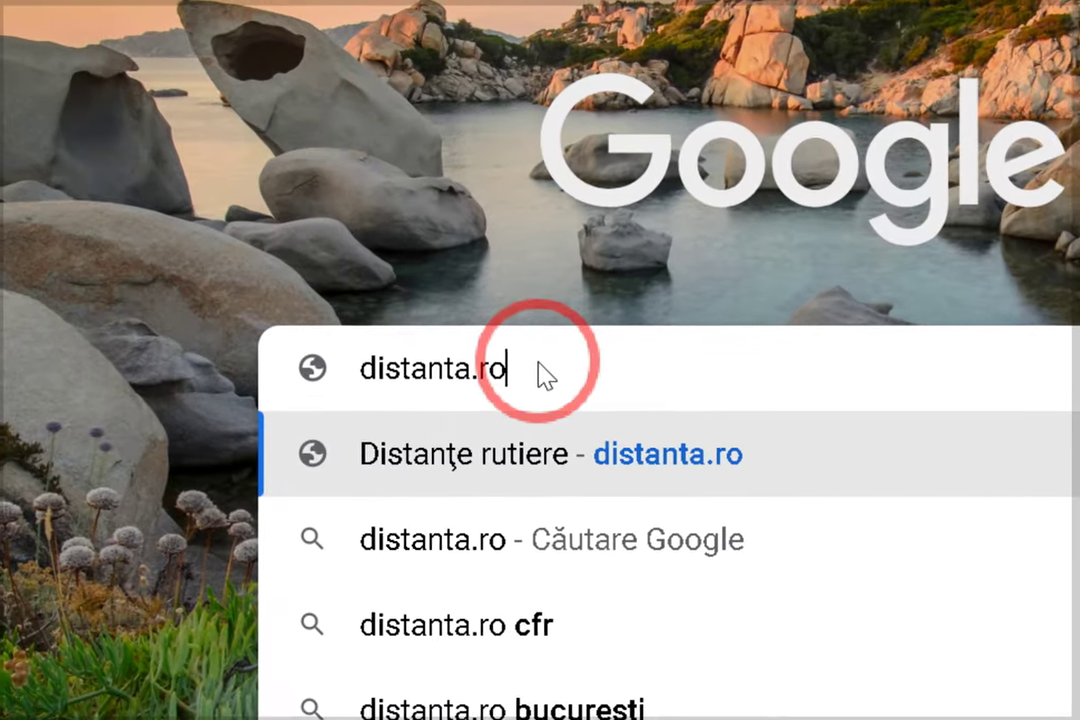
pyautogui.press('Return')
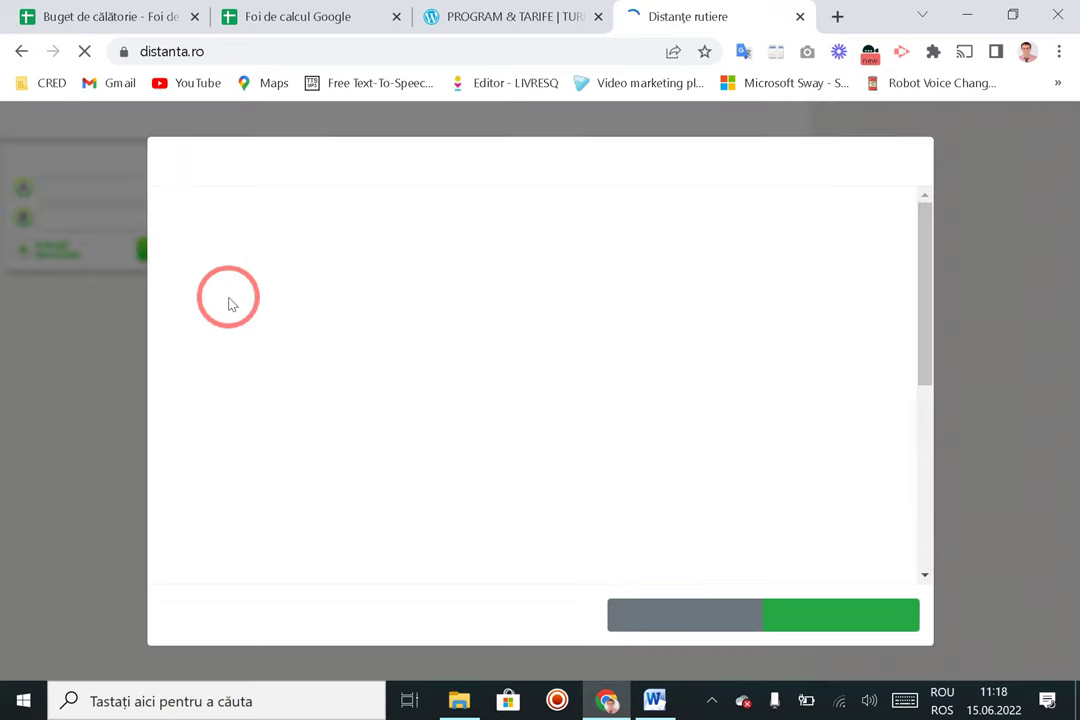
pyautogui.click(822, 617)
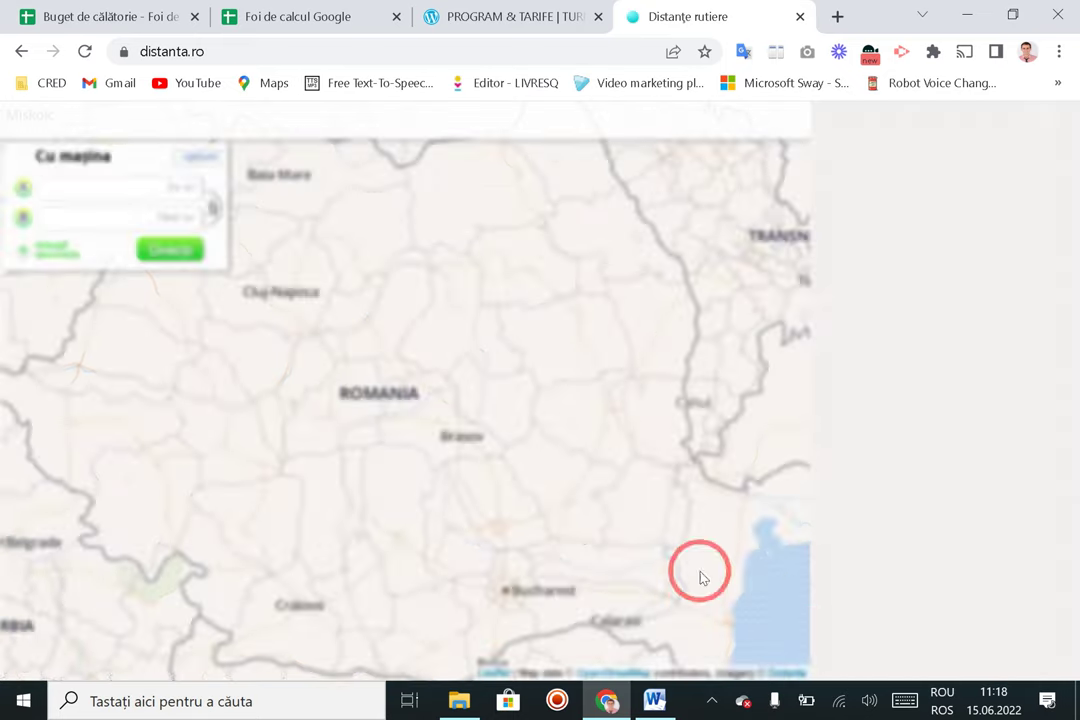
# Step: Calculate the driving route from Călărași to Târgoviște and bring the whole route into view on the map
pyautogui.click(116, 185)
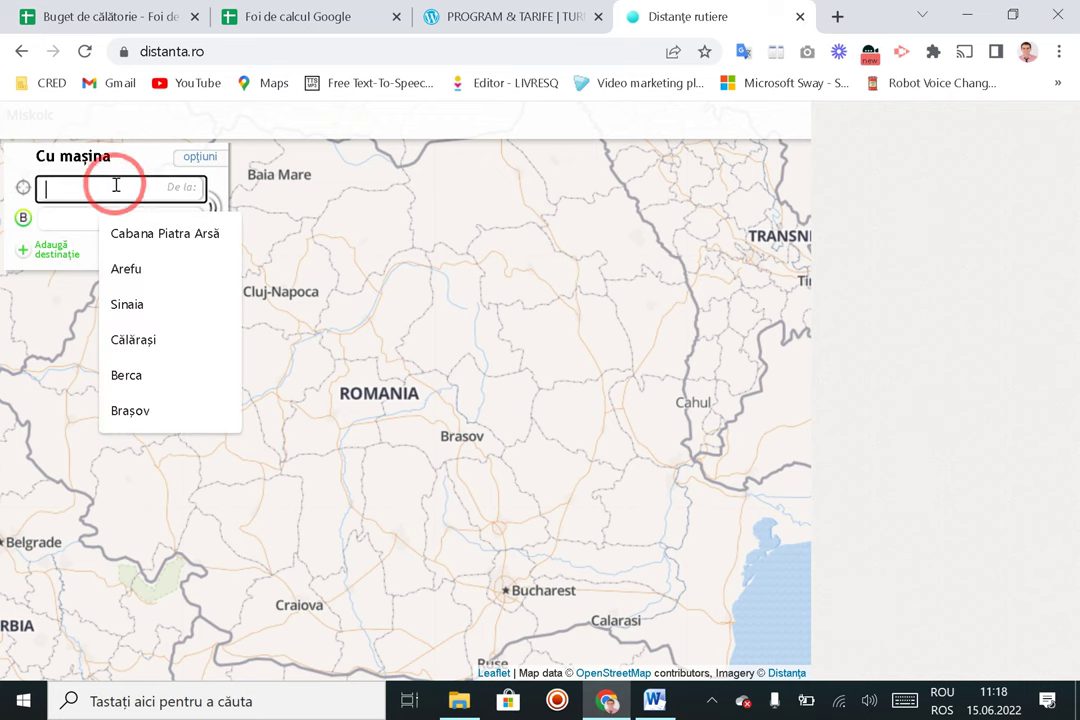
pyautogui.write('Că')
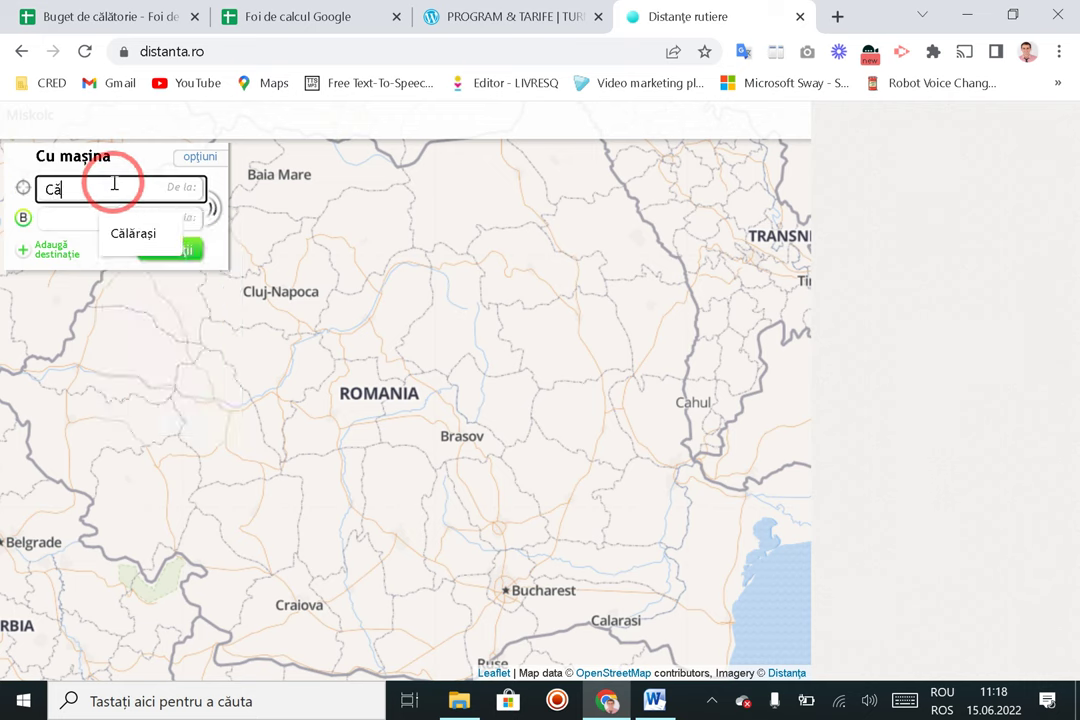
pyautogui.write('lărași')
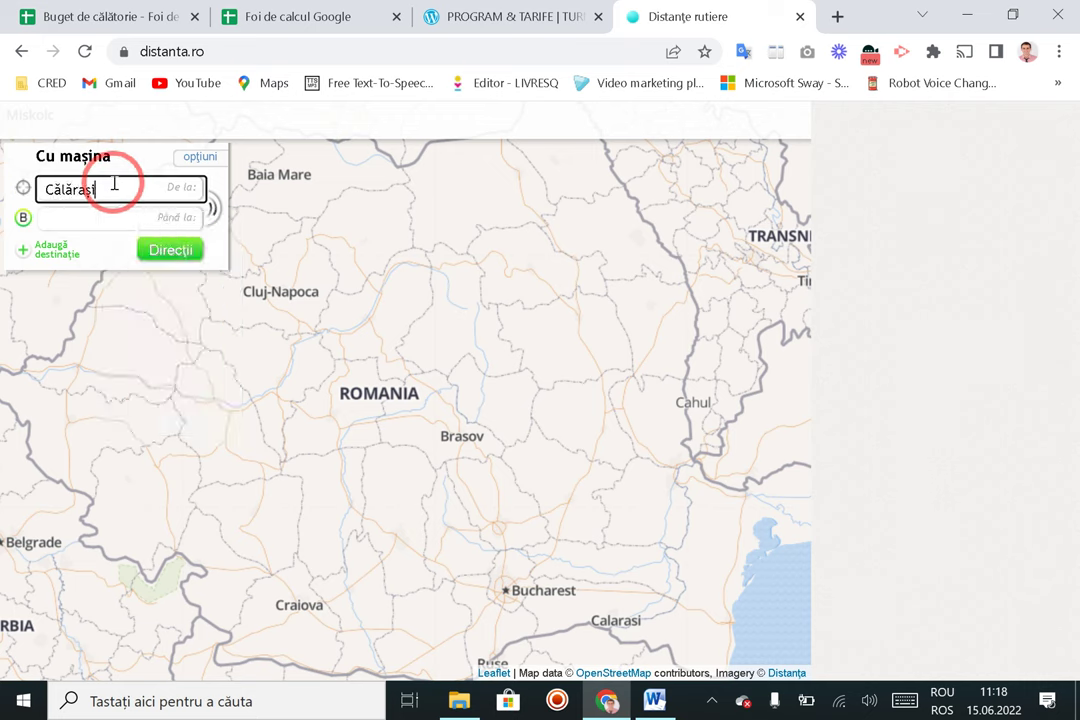
pyautogui.click(103, 220)
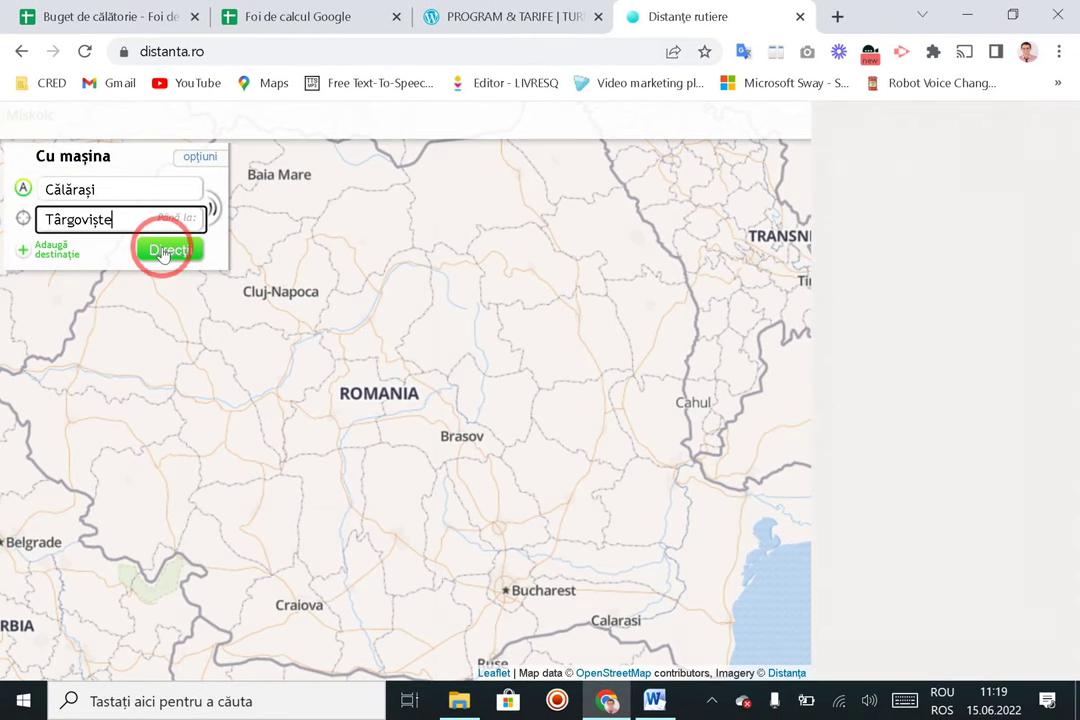
pyautogui.click(164, 252)
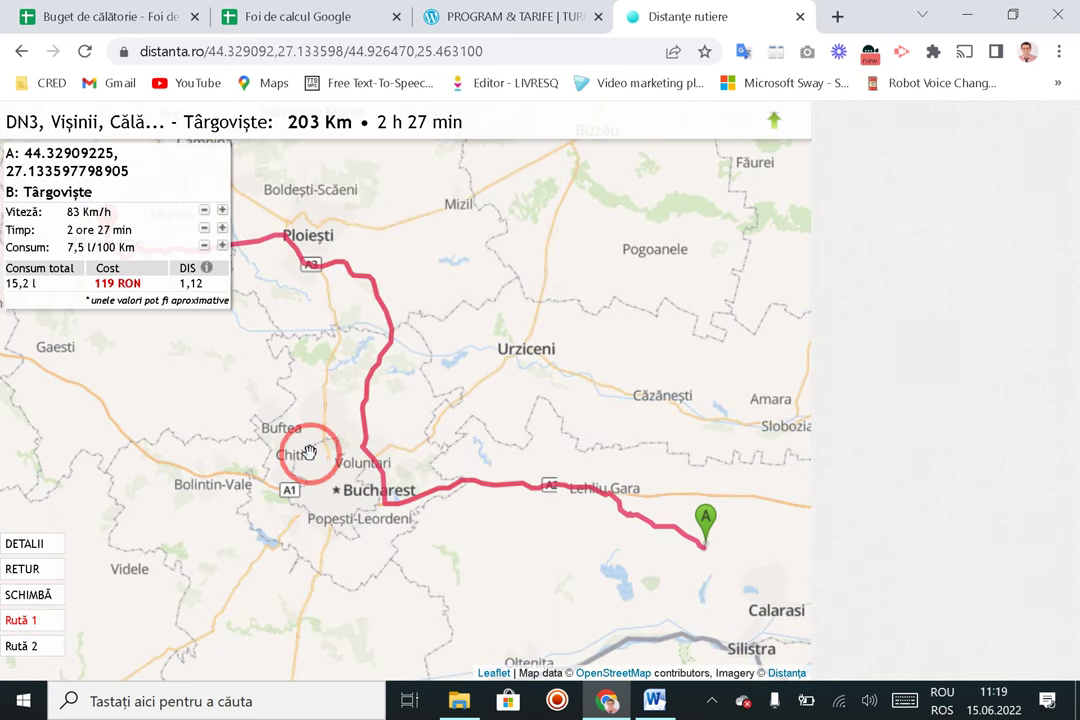
pyautogui.scroll(-1, 265, 458)
pyautogui.moveTo(299, 429); pyautogui.dragTo(342, 443)
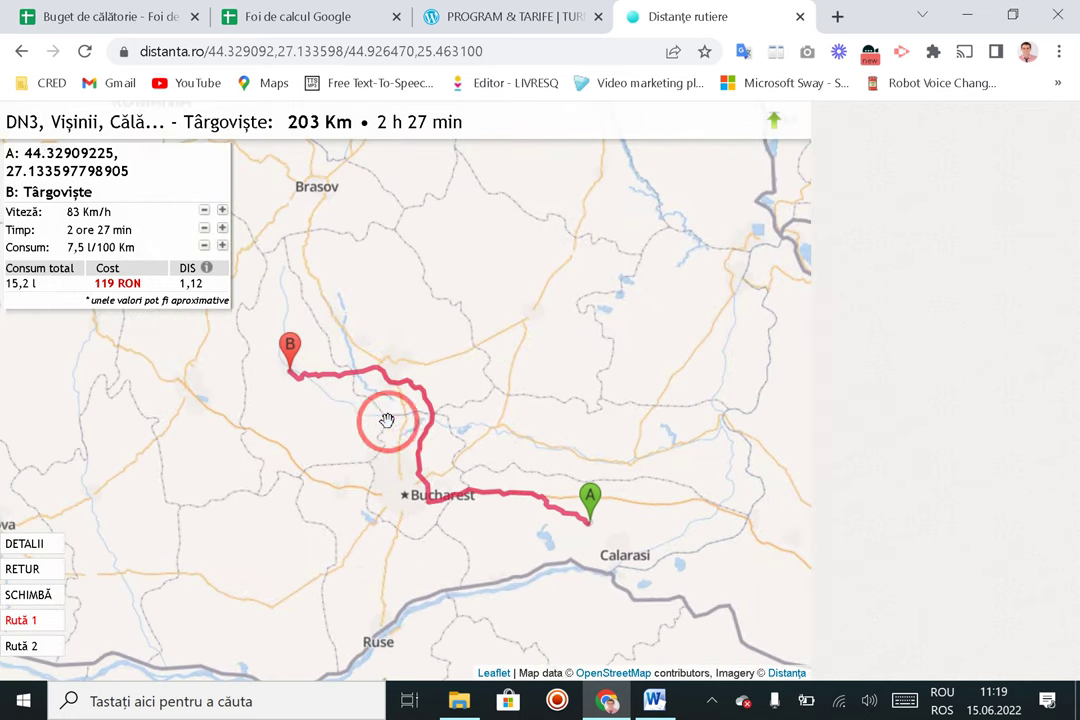
pyautogui.scroll(1, 405, 432)
pyautogui.scroll(-1, 405, 427)
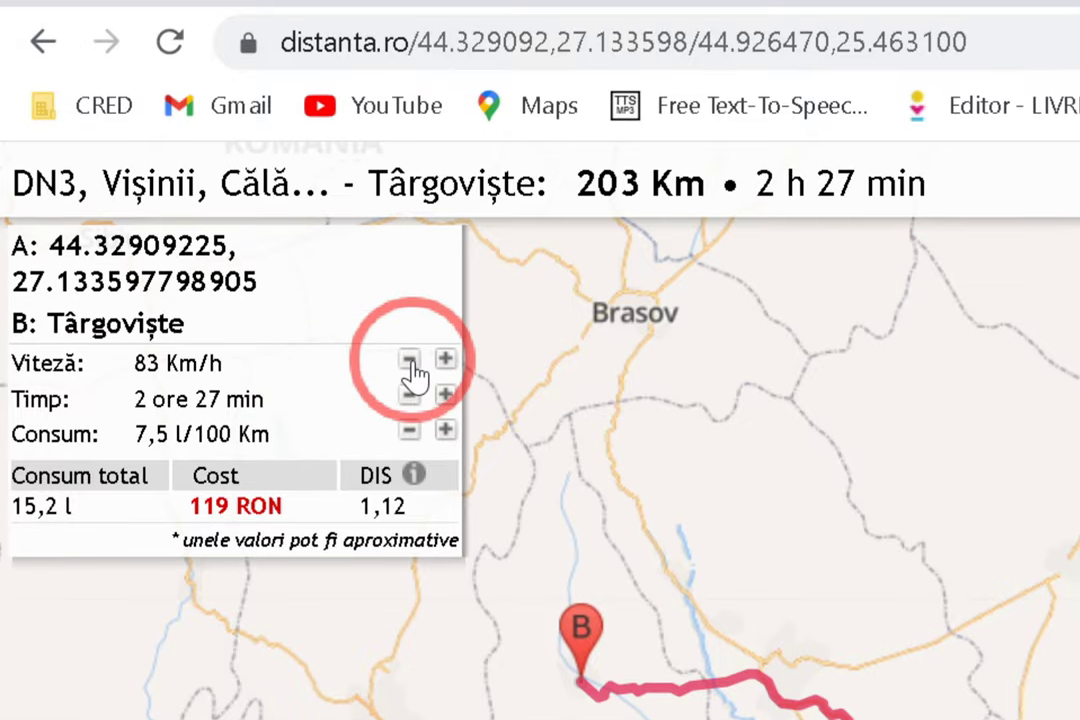
# Step: Set the route's speed to 80 km/h and its fuel consumption to 6 l/100 km
pyautogui.click(413, 355)
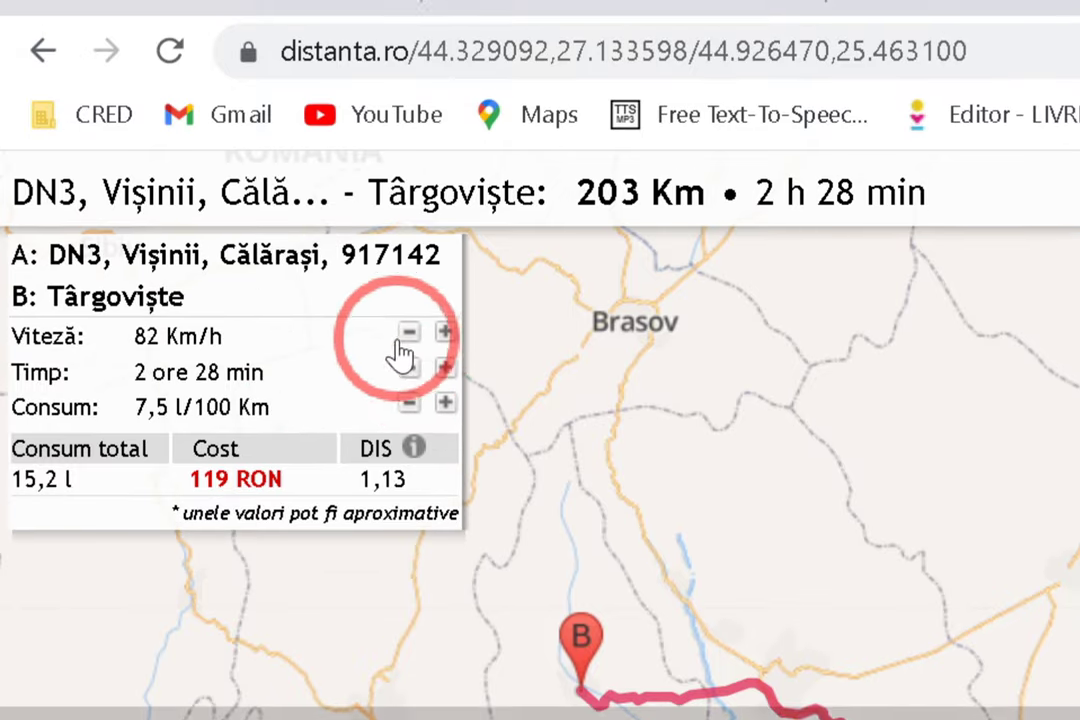
pyautogui.click(412, 326)
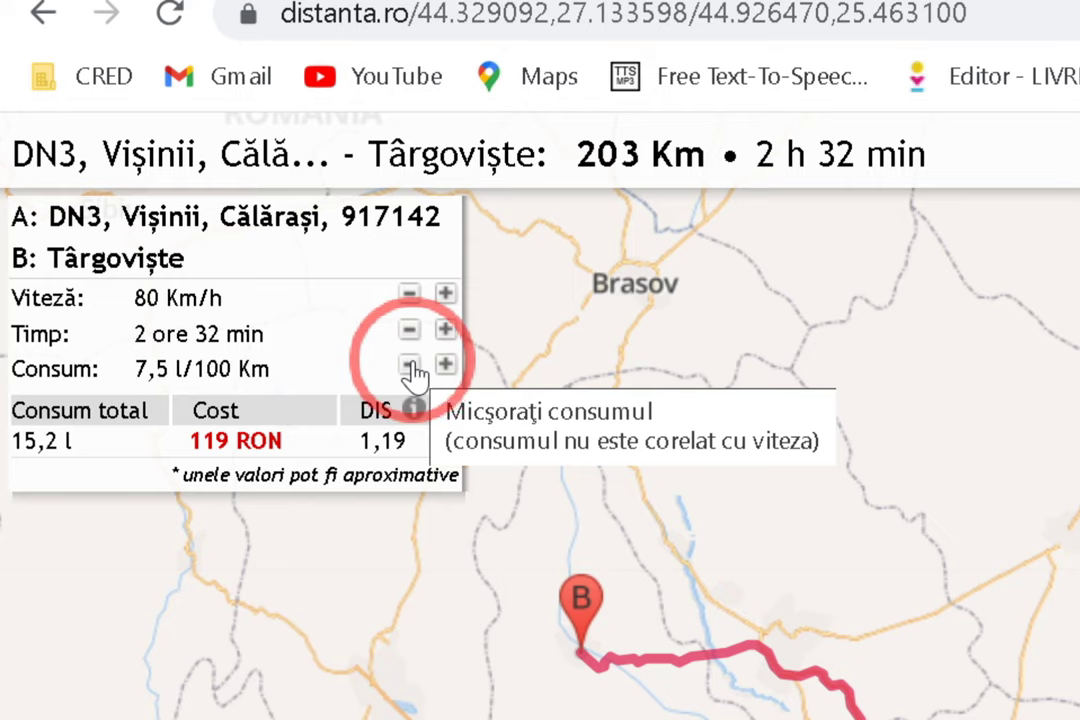
pyautogui.click(410, 368)
pyautogui.click(413, 370)
pyautogui.click(411, 368)
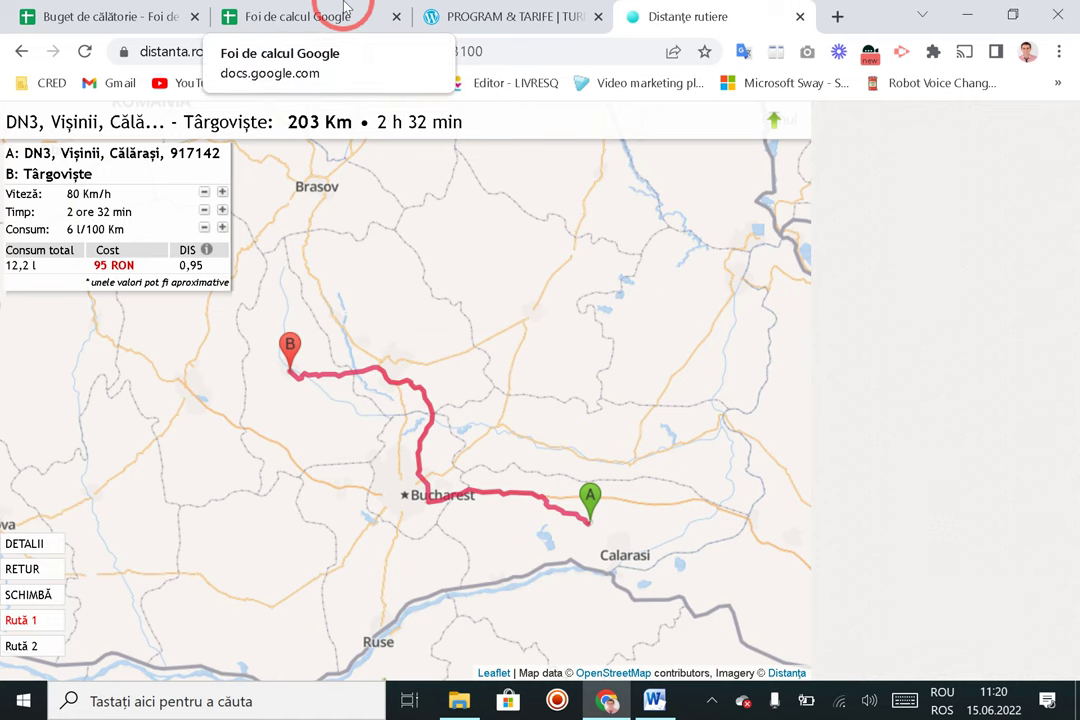
# Step: Return to the travel budget spreadsheet and enter 95 as the Ziua 1 amount for Carburant in cell B3
pyautogui.click(344, 10)
pyautogui.click(105, 14)
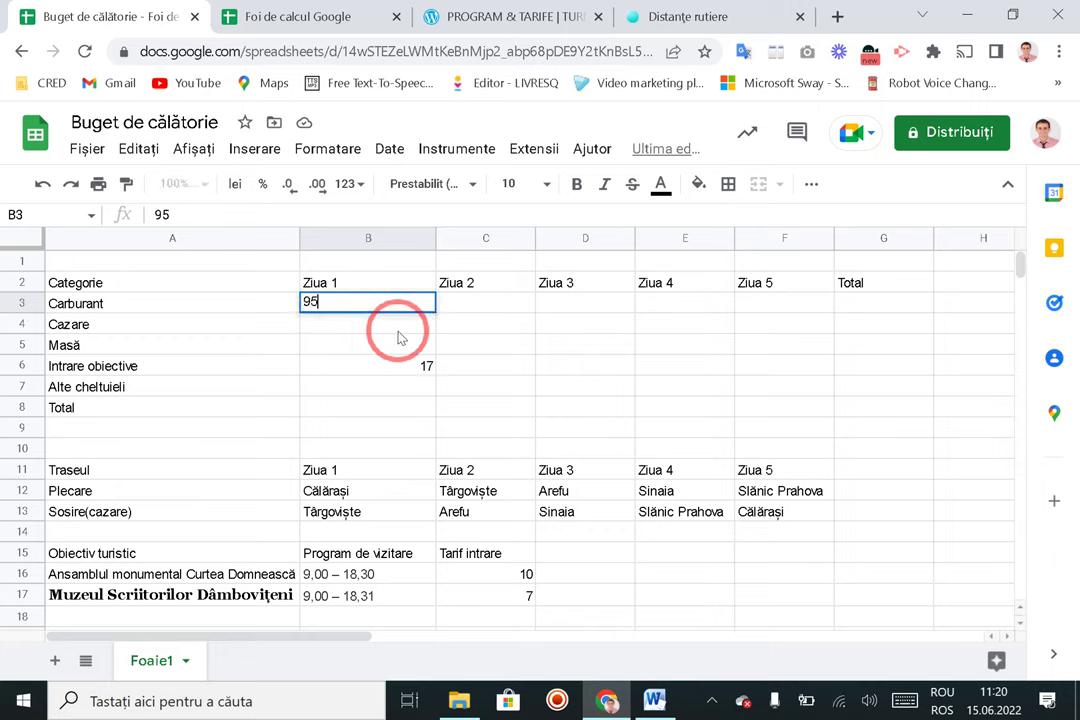
pyautogui.press('Return')
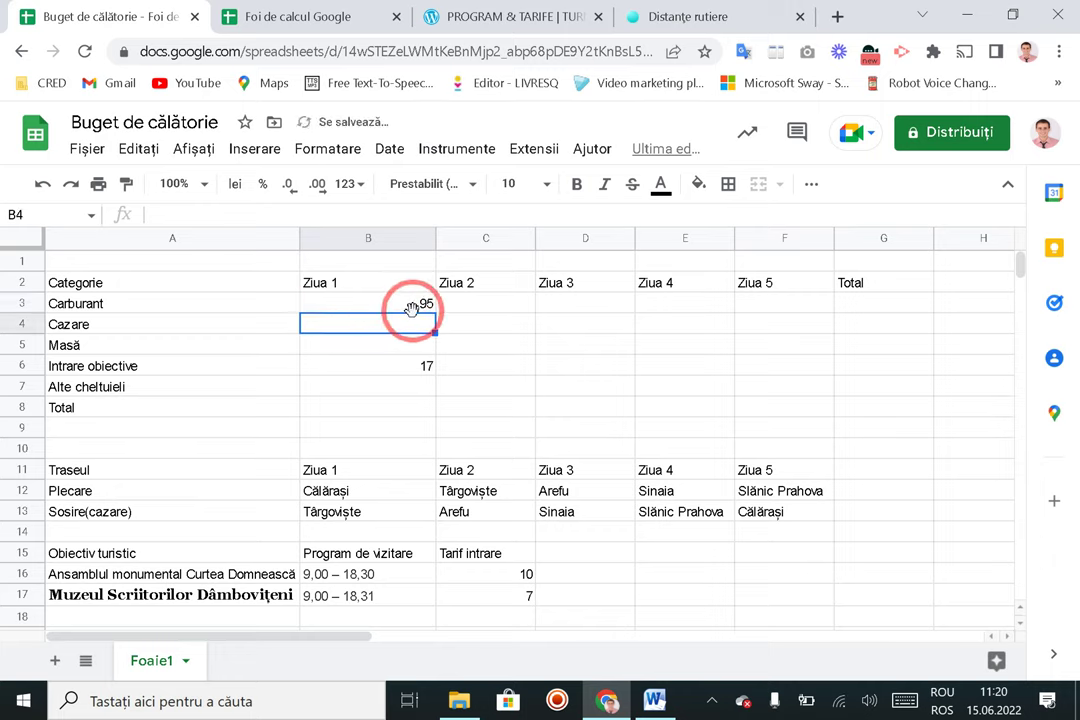
pyautogui.click(413, 307)
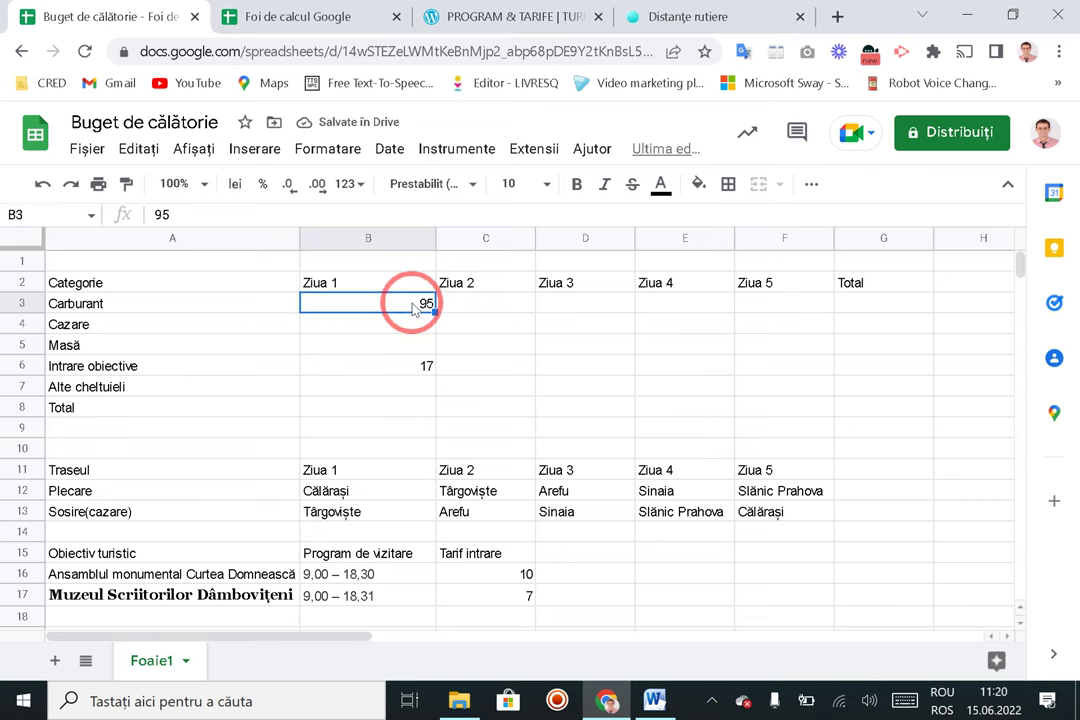
# Step: Compare the distance, time and fuel cost of Rută 1 and Rută 2 between Călărași and Târgoviște on distanta.ro
pyautogui.click(690, 16)
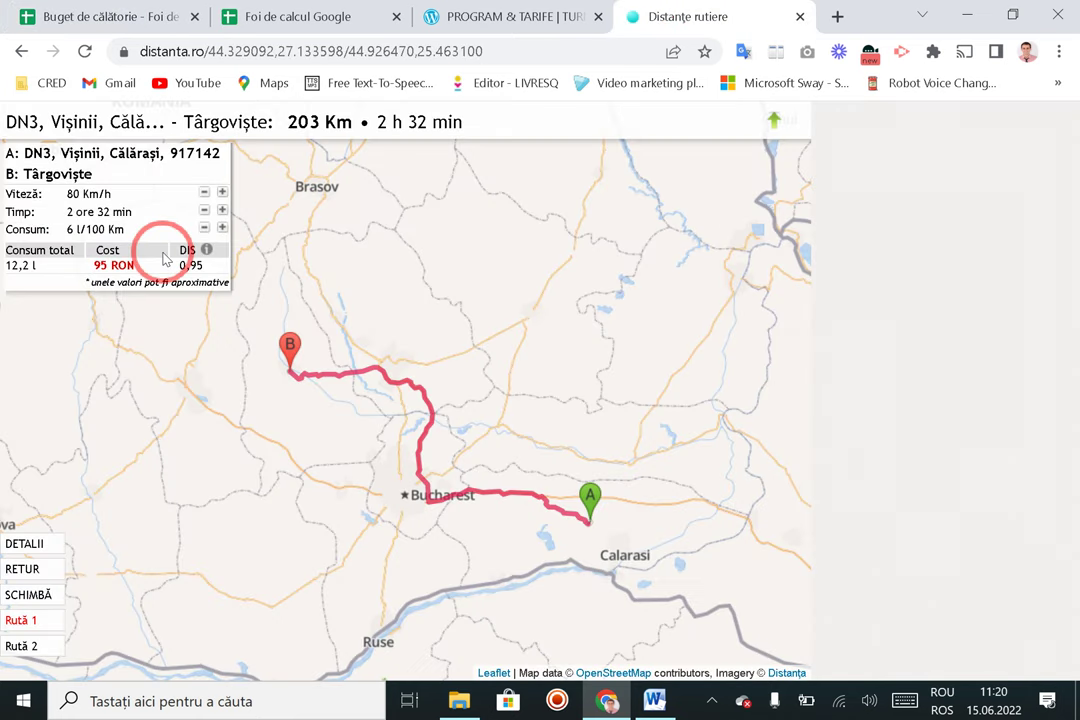
pyautogui.click(30, 646)
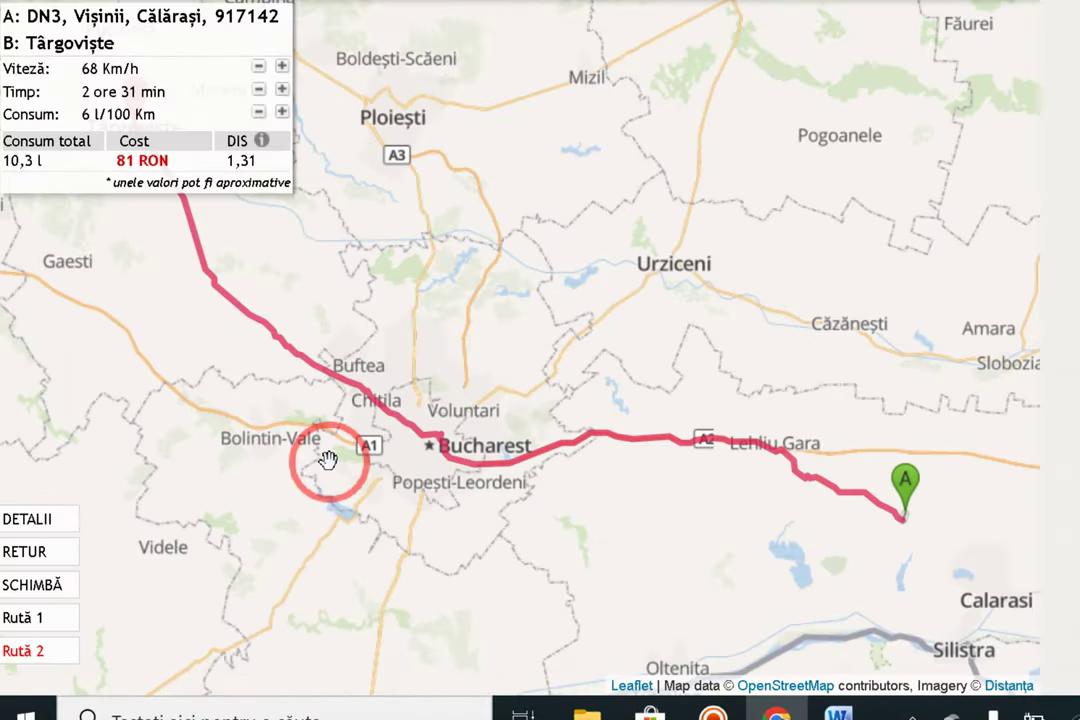
pyautogui.scroll(-2, 318, 417)
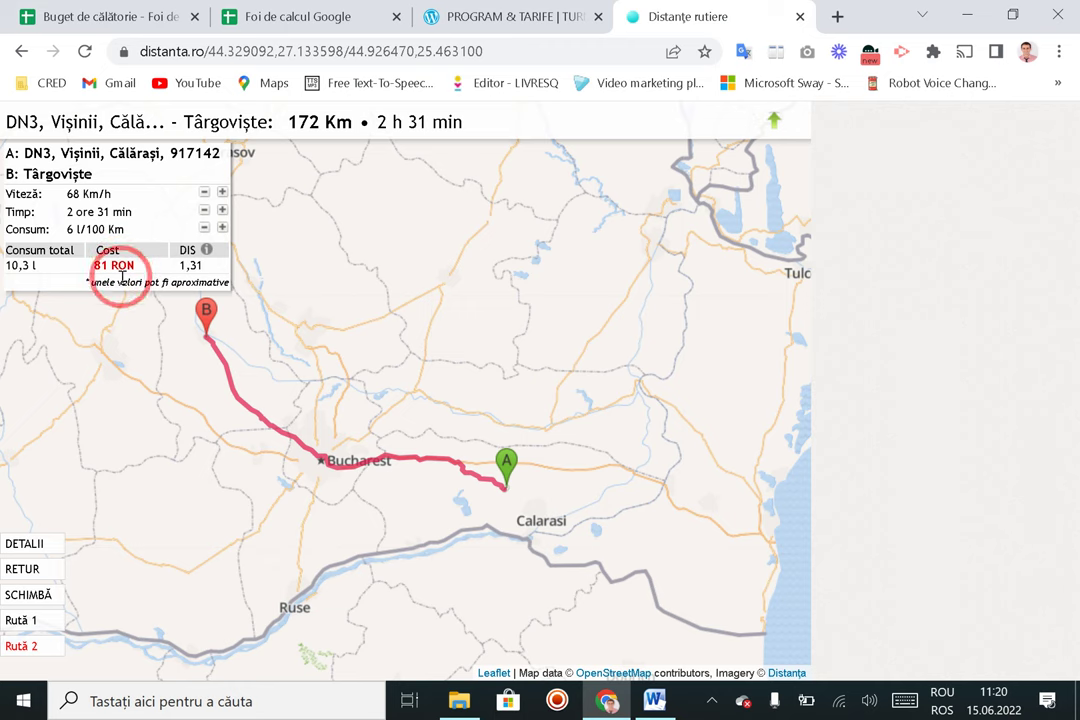
pyautogui.click(30, 620)
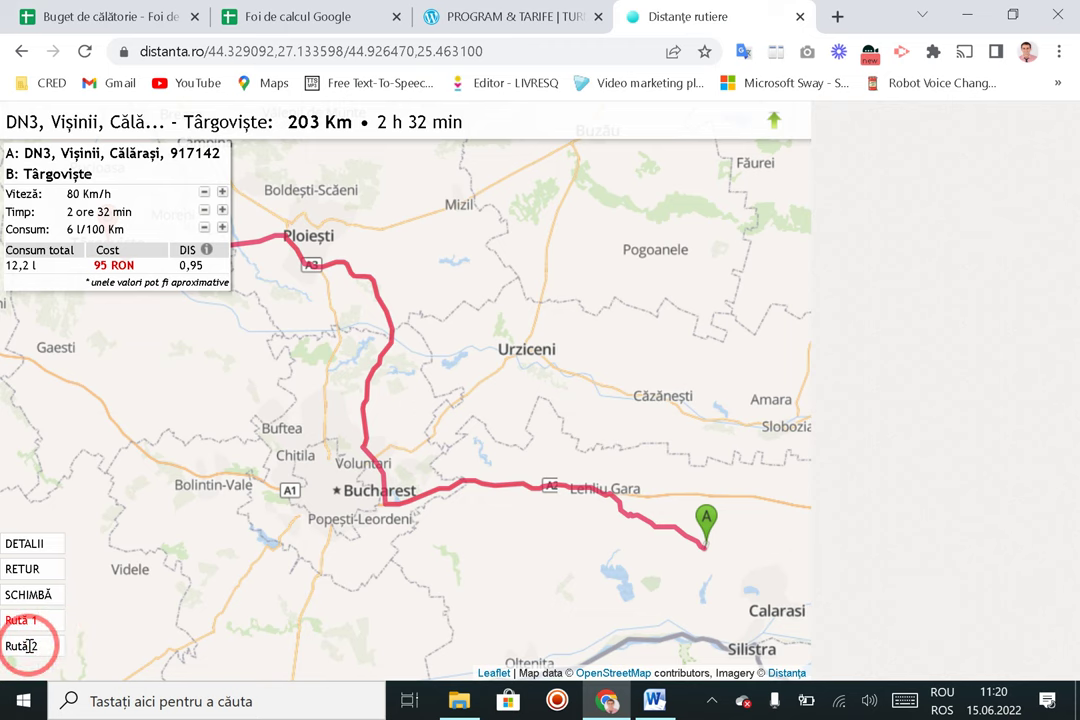
pyautogui.click(30, 646)
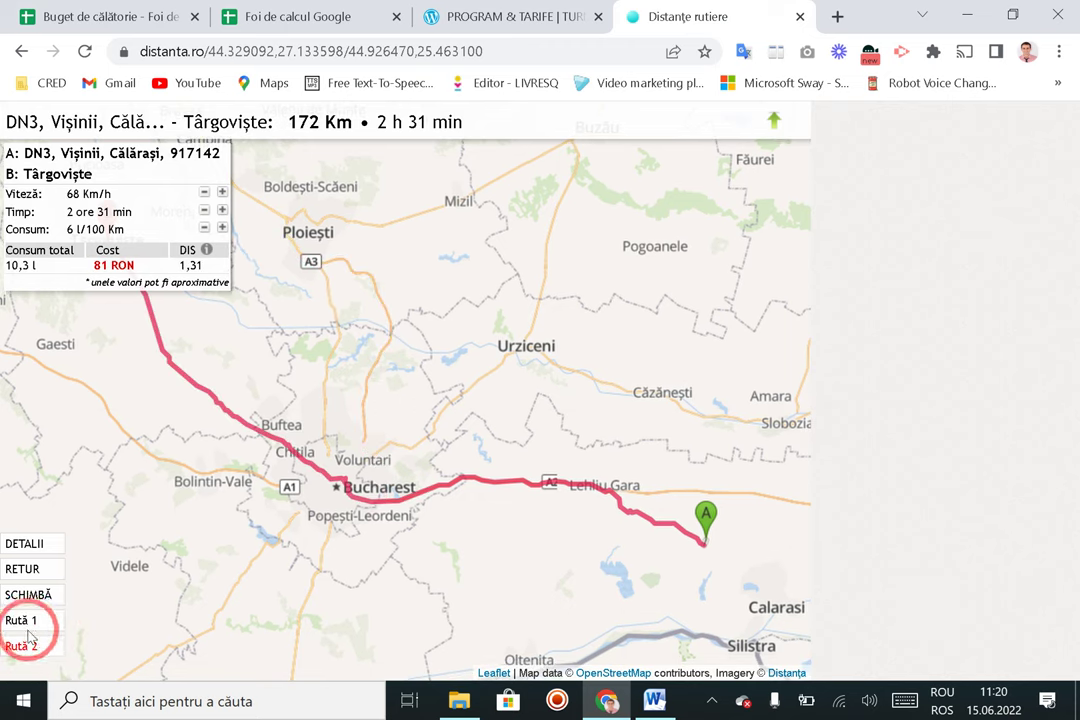
pyautogui.click(28, 620)
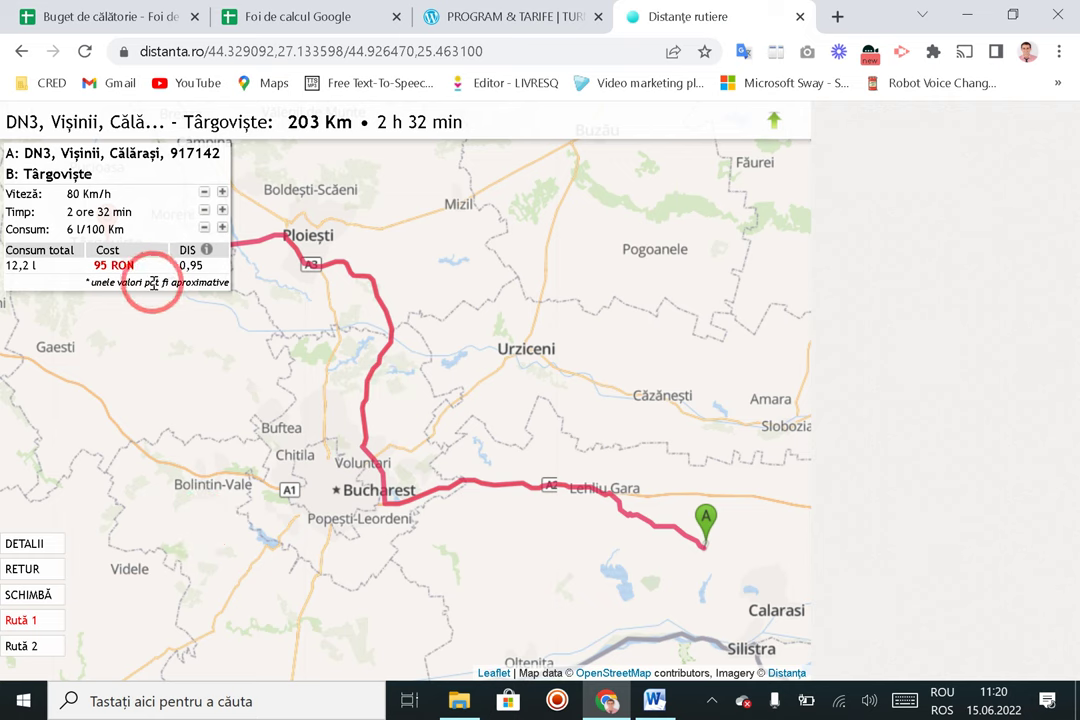
# Step: Add Arefu as a destination after Târgoviște, calculate the extended route, view its fuel cost and return to cell B8 of the travel budget spreadsheet
pyautogui.click(38, 593)
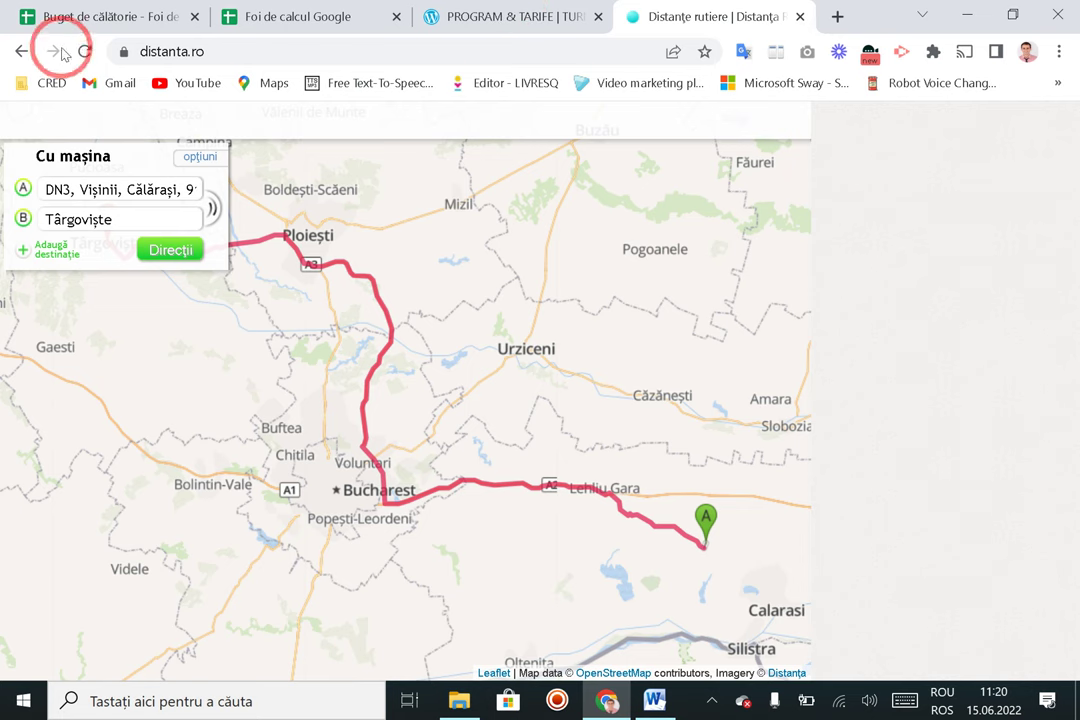
pyautogui.click(72, 17)
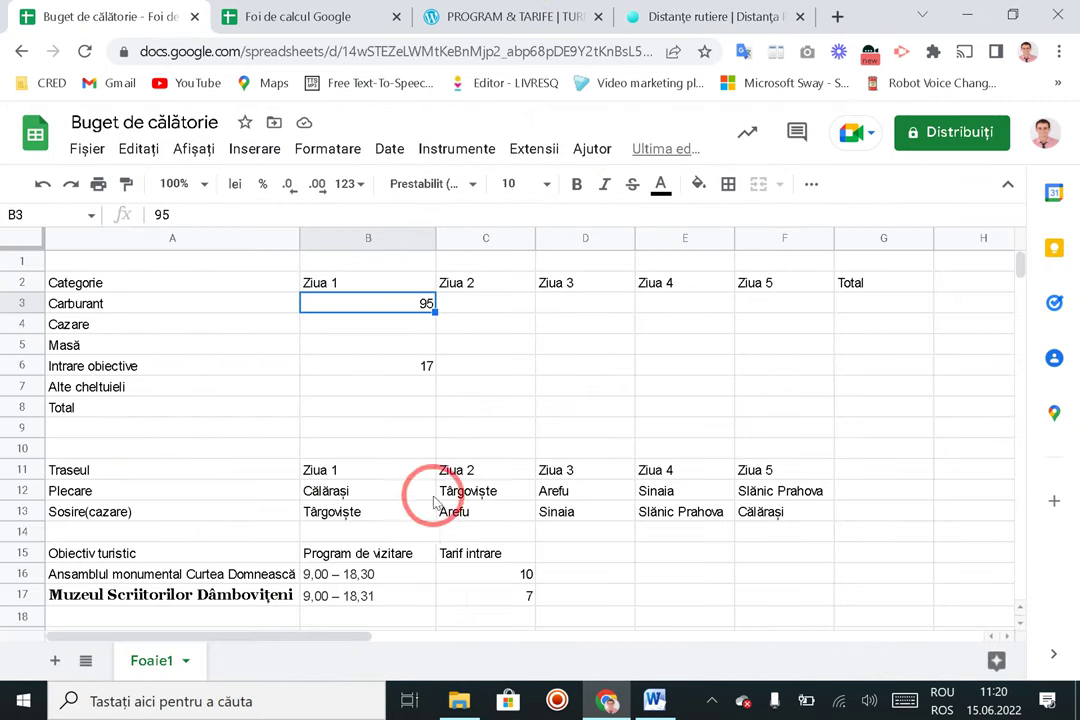
pyautogui.click(655, 16)
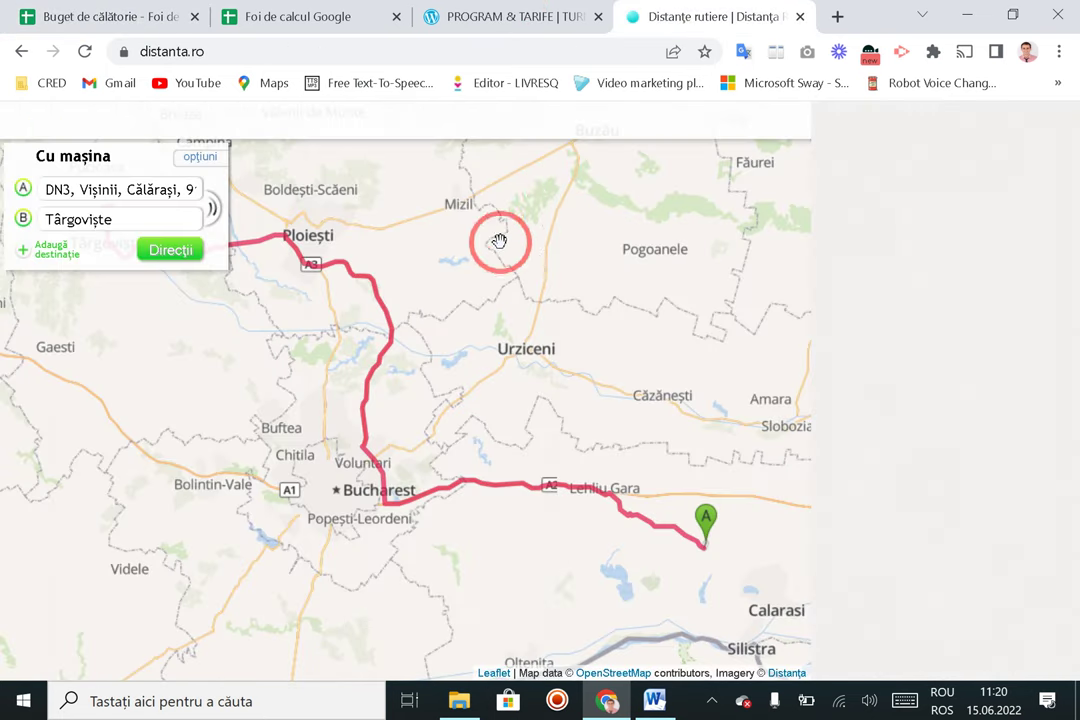
pyautogui.click(58, 254)
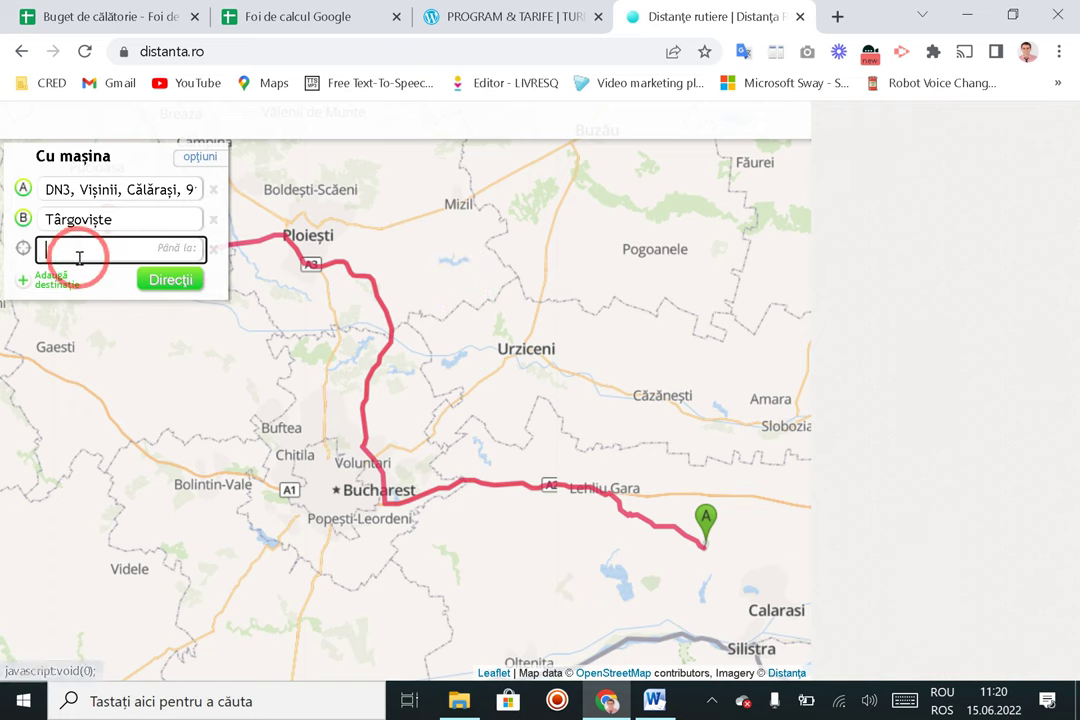
pyautogui.write('Arefu')
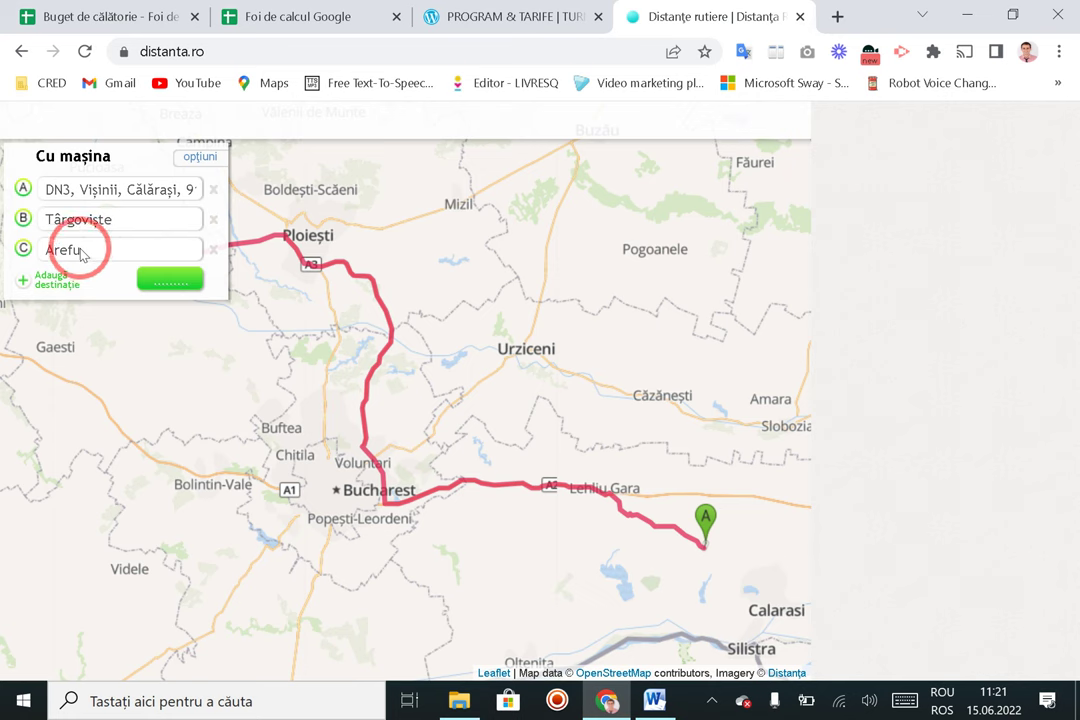
pyautogui.press('Return')
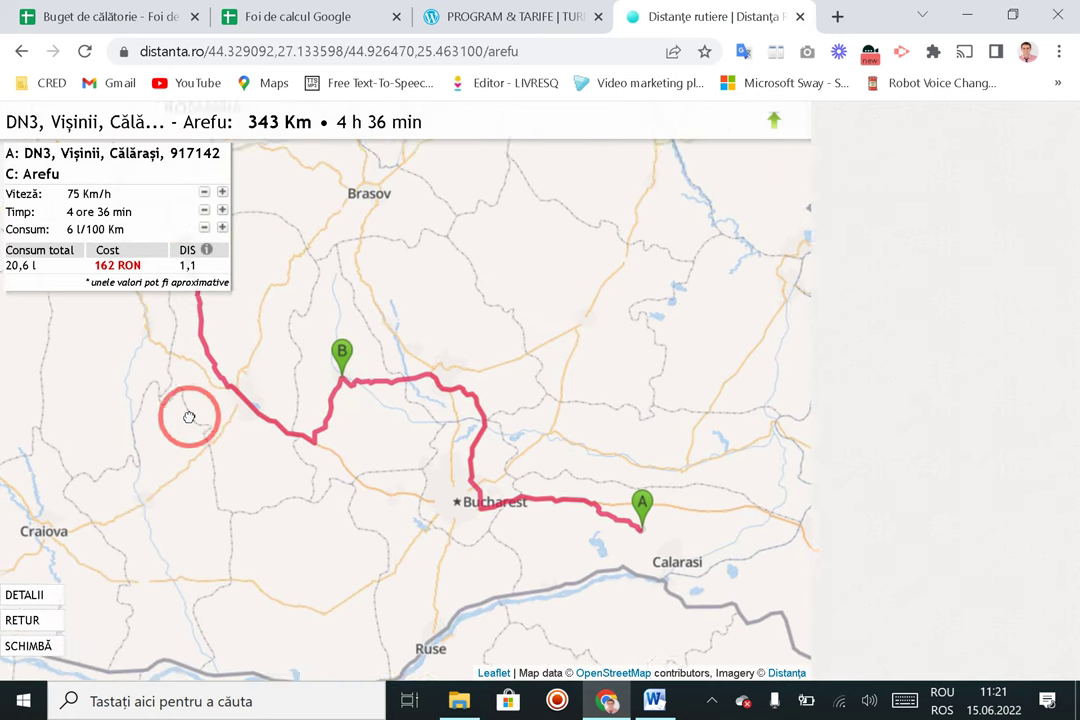
pyautogui.moveTo(186, 412); pyautogui.dragTo(282, 480)
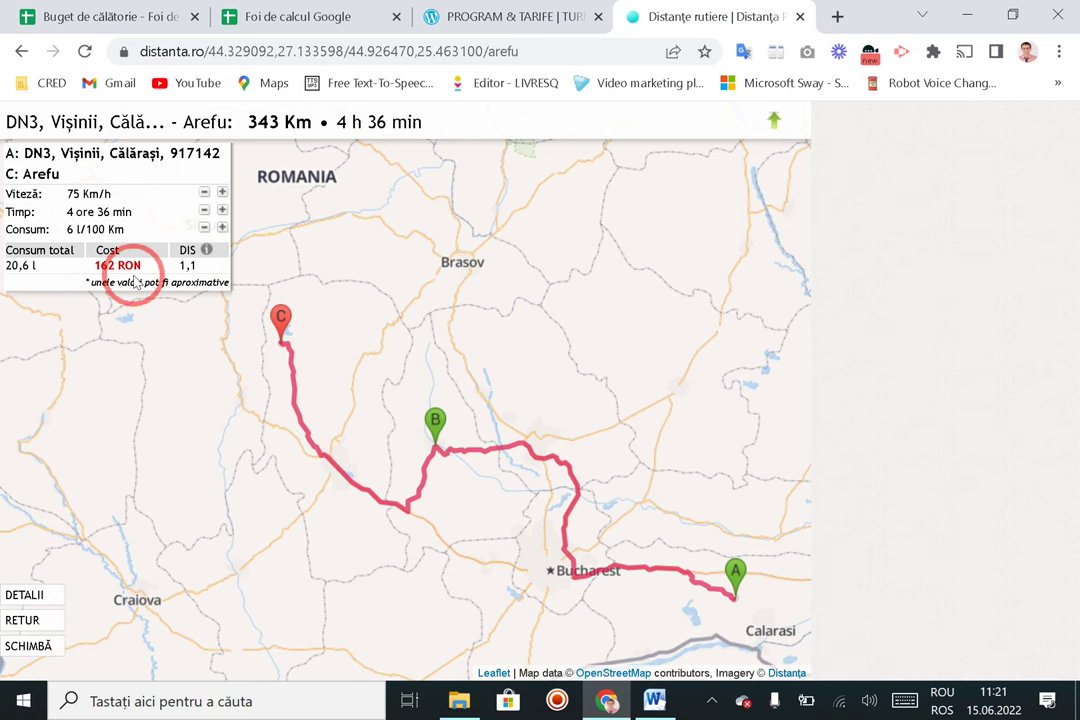
pyautogui.click(145, 24)
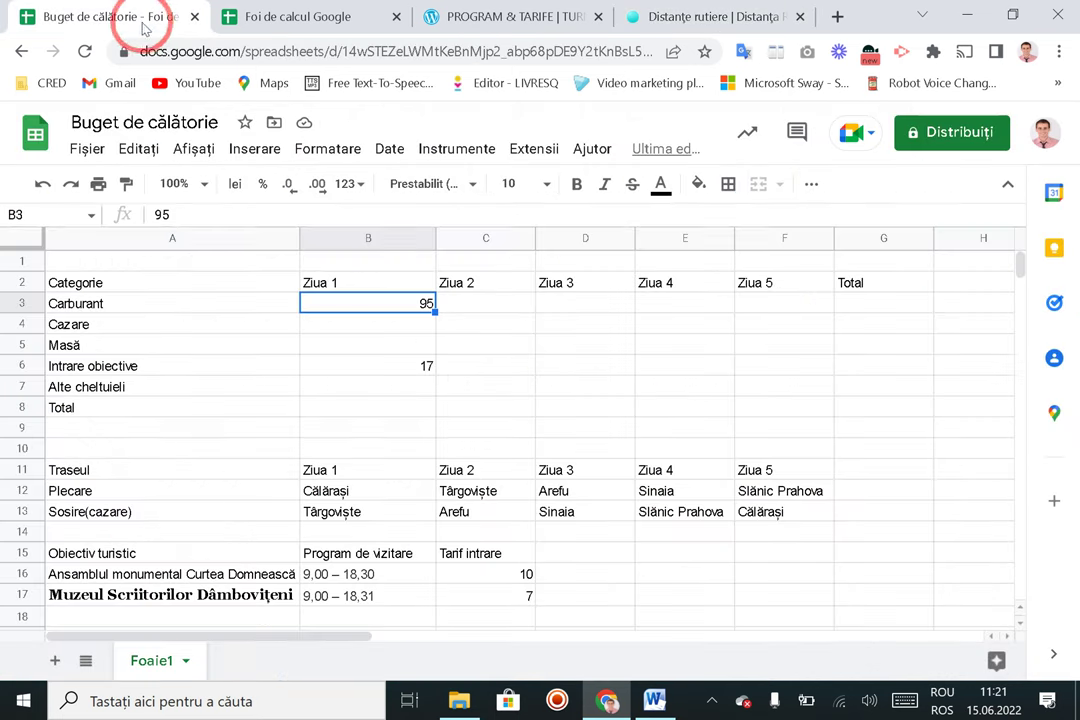
pyautogui.click(369, 408)
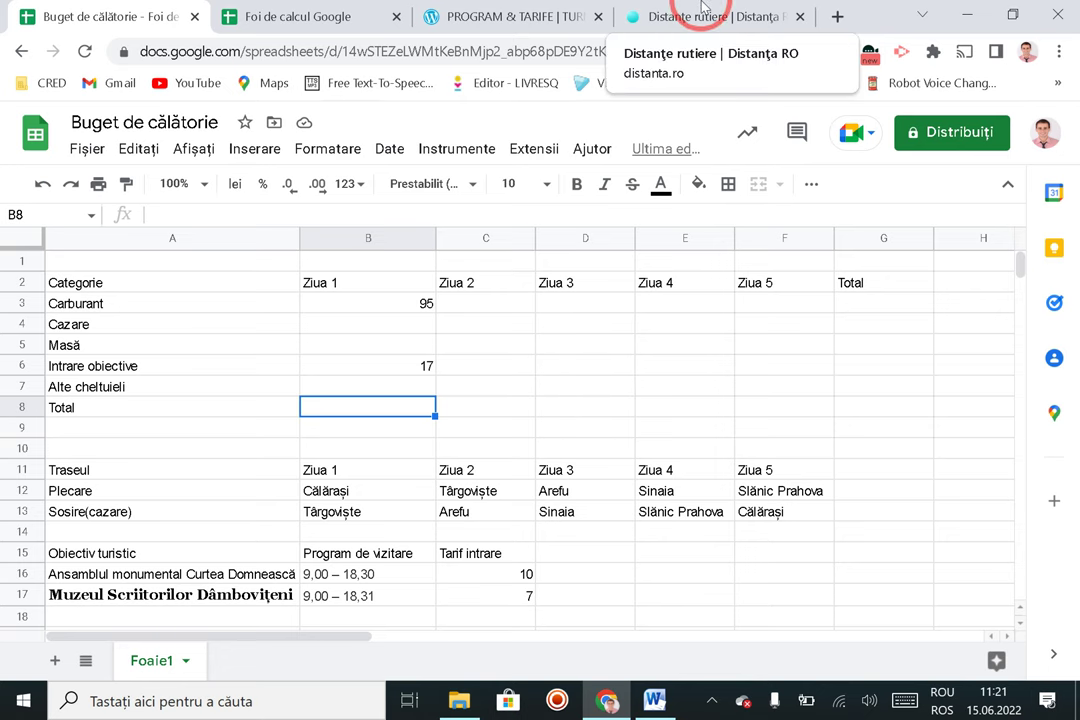
# Step: Switch to distanta.ro, reopen the route for editing and examine the road north of Arefu on the map up to Cârțișoara
pyautogui.click(690, 16)
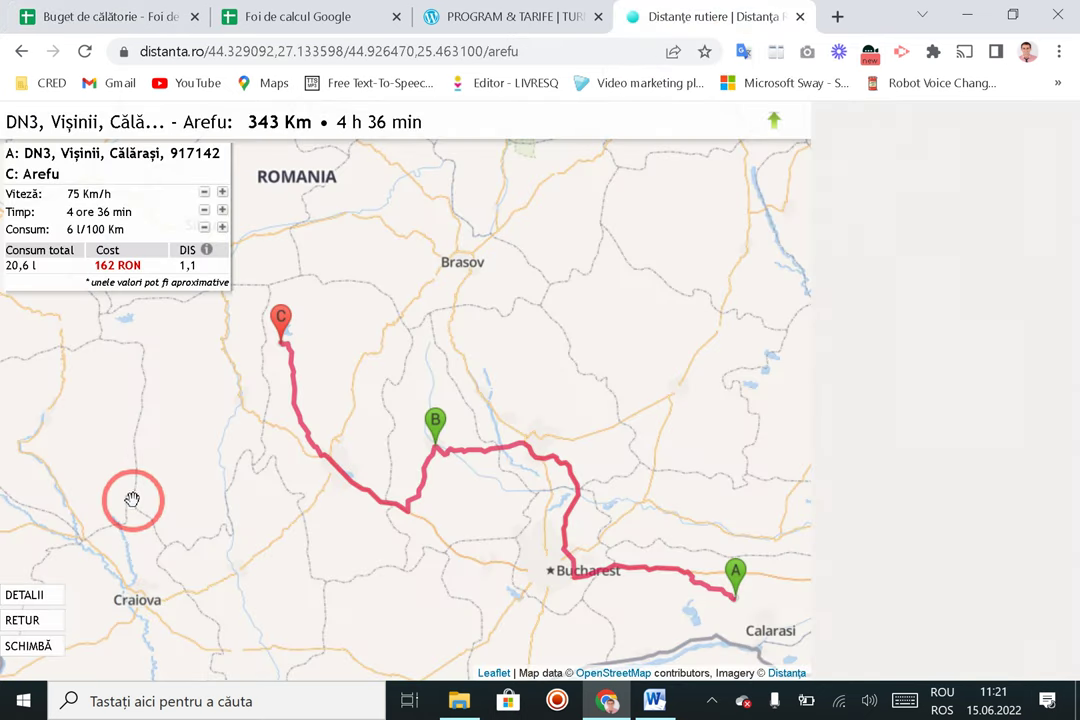
pyautogui.click(30, 646)
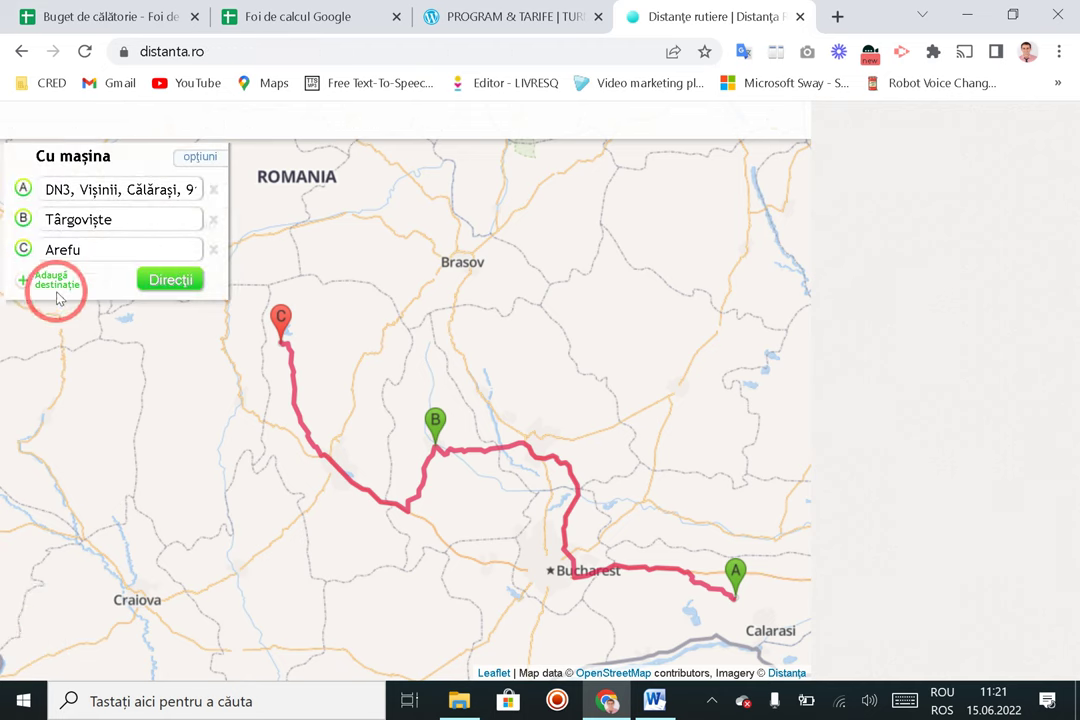
pyautogui.moveTo(330, 266); pyautogui.dragTo(364, 389)
pyautogui.scroll(1, 364, 389)
pyautogui.moveTo(366, 501); pyautogui.dragTo(361, 424)
pyautogui.scroll(1, 356, 430)
pyautogui.moveTo(366, 487); pyautogui.dragTo(430, 375)
pyautogui.scroll(2, 366, 431)
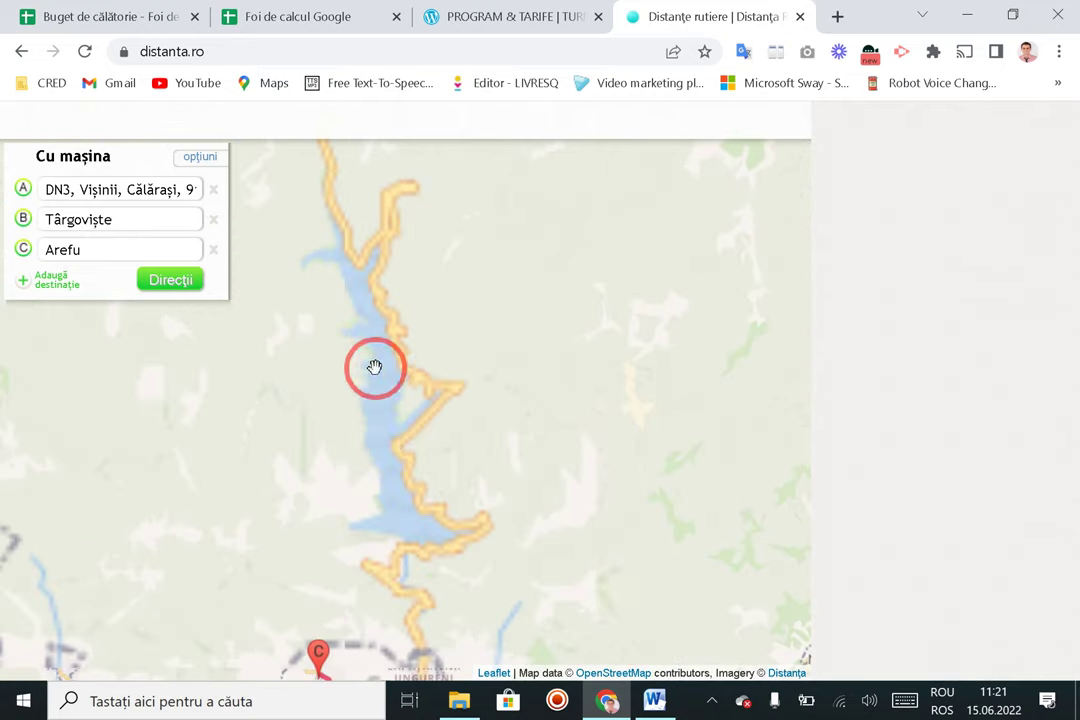
pyautogui.scroll(-1, 390, 372)
pyautogui.moveTo(405, 345); pyautogui.dragTo(415, 357)
pyautogui.scroll(-1, 429, 282)
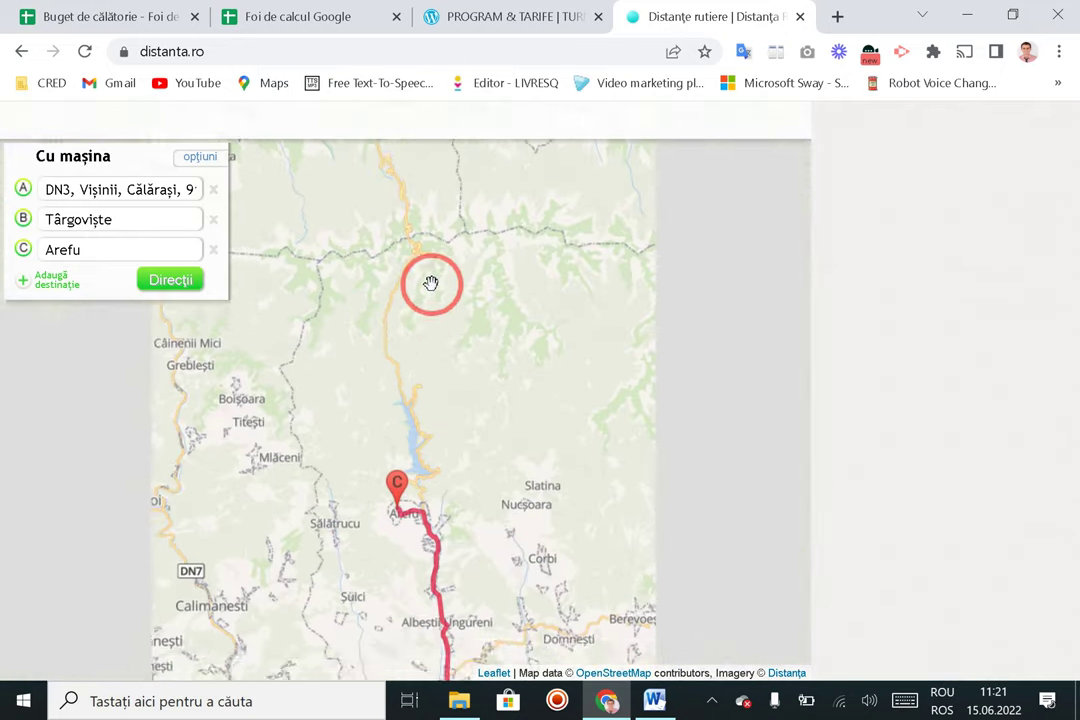
pyautogui.moveTo(429, 282); pyautogui.dragTo(453, 458)
pyautogui.scroll(1, 398, 236)
pyautogui.scroll(1, 415, 236)
pyautogui.moveTo(410, 253)
pyautogui.mouseDown()
pyautogui.moveTo(427, 362)
pyautogui.moveTo(446, 397)
pyautogui.mouseUp()
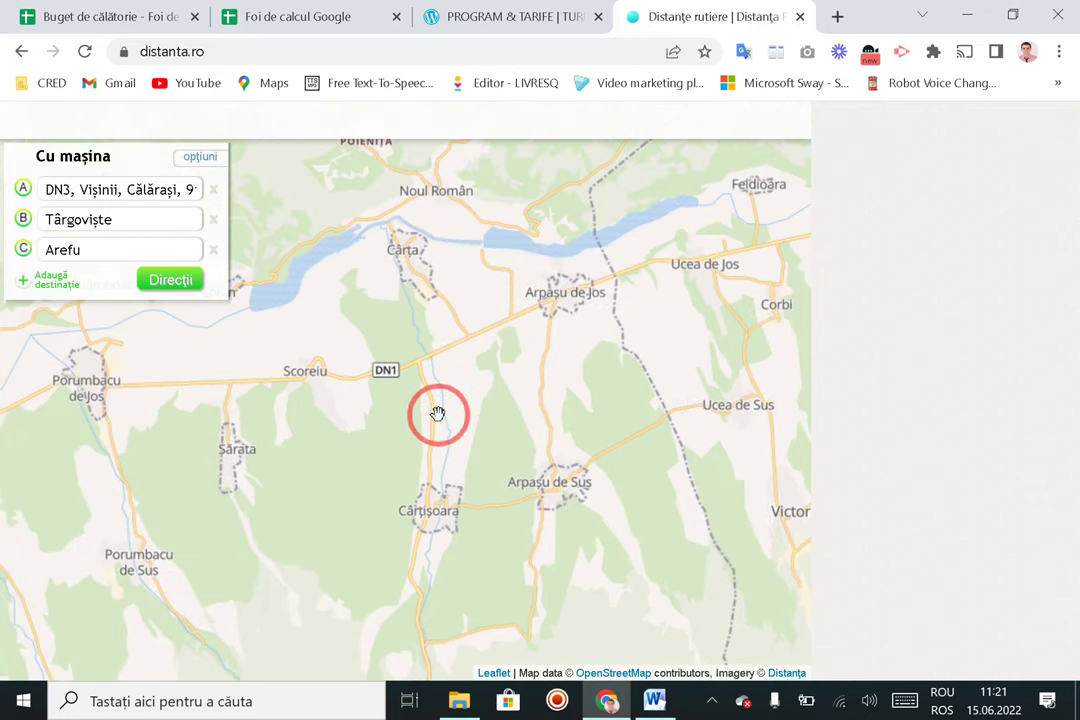
pyautogui.scroll(-1, 436, 414)
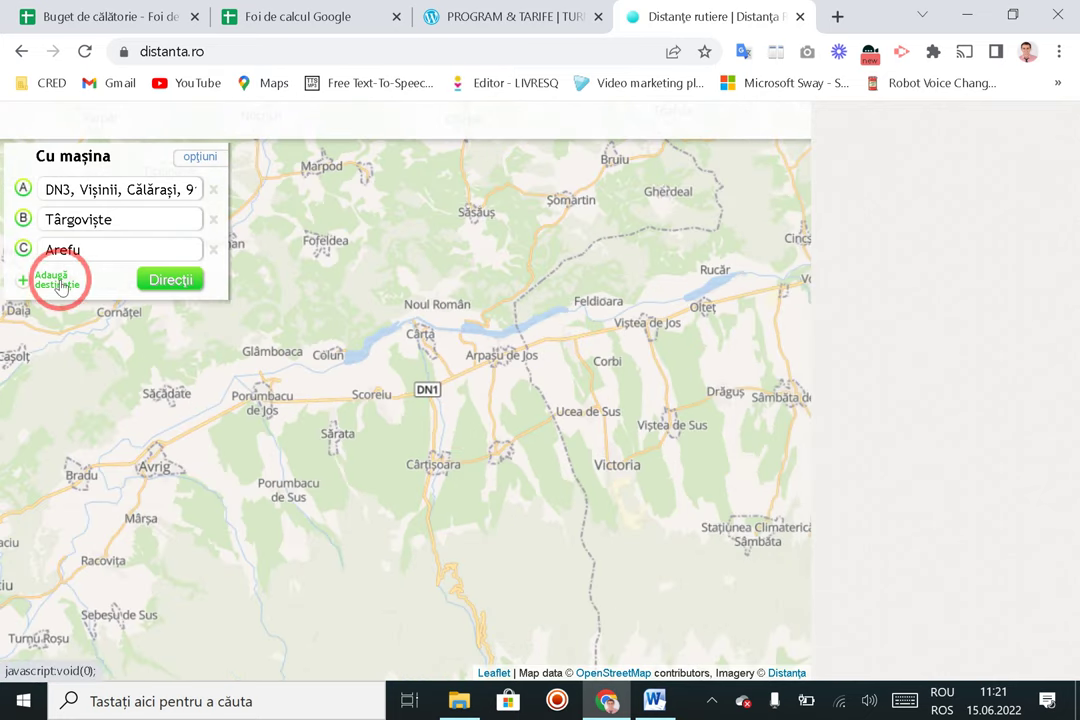
# Step: Add Cârțișoara as a destination after Arefu and calculate the extended route
pyautogui.click(59, 285)
pyautogui.write('Cârțișoara')
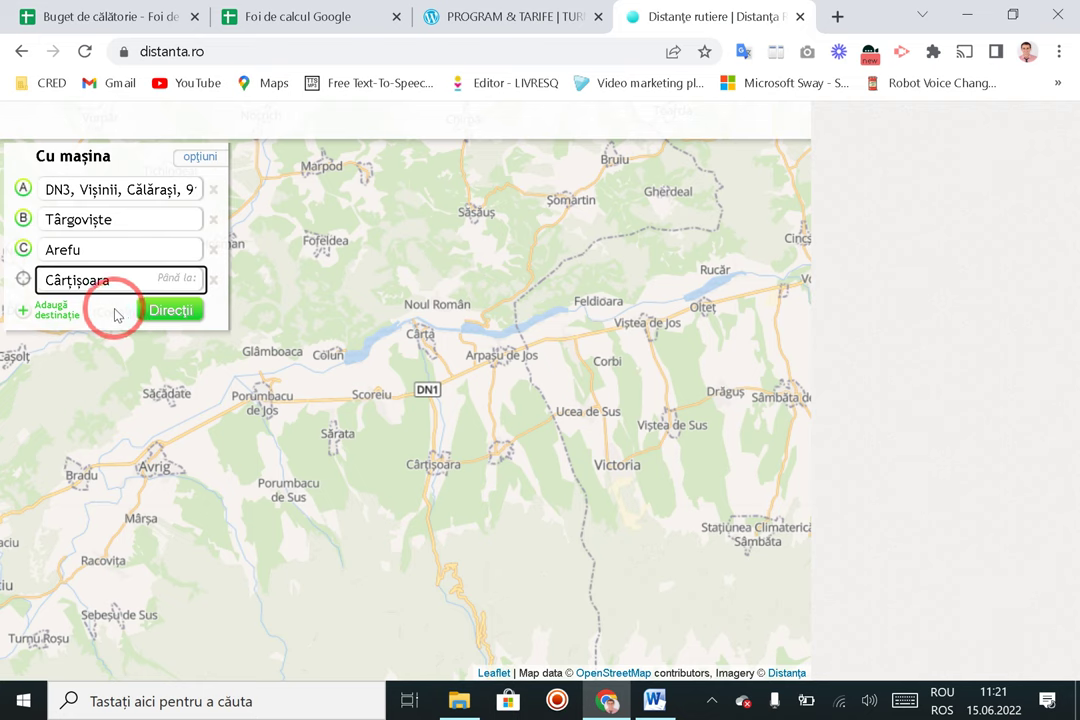
pyautogui.click(170, 312)
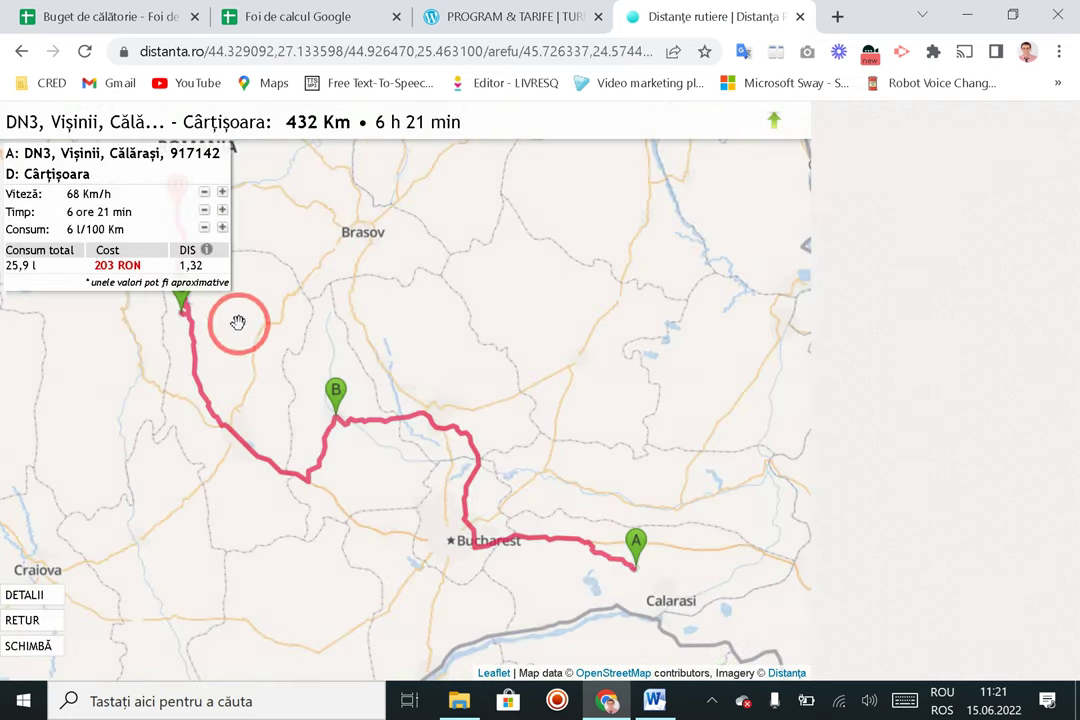
pyautogui.scroll(1, 236, 323)
# Step: Check the Ziua 3 stops in the travel budget spreadsheet, and add Sinaia as the destination after Cârțișoara on distanta.ro
pyautogui.click(167, 8)
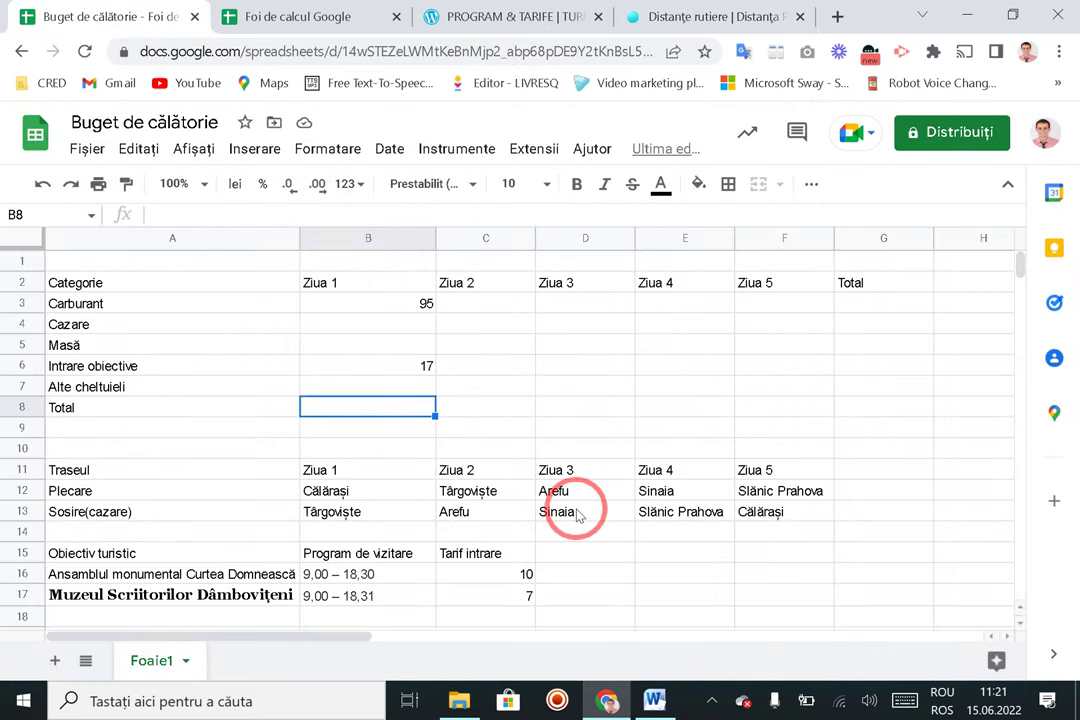
pyautogui.click(744, 14)
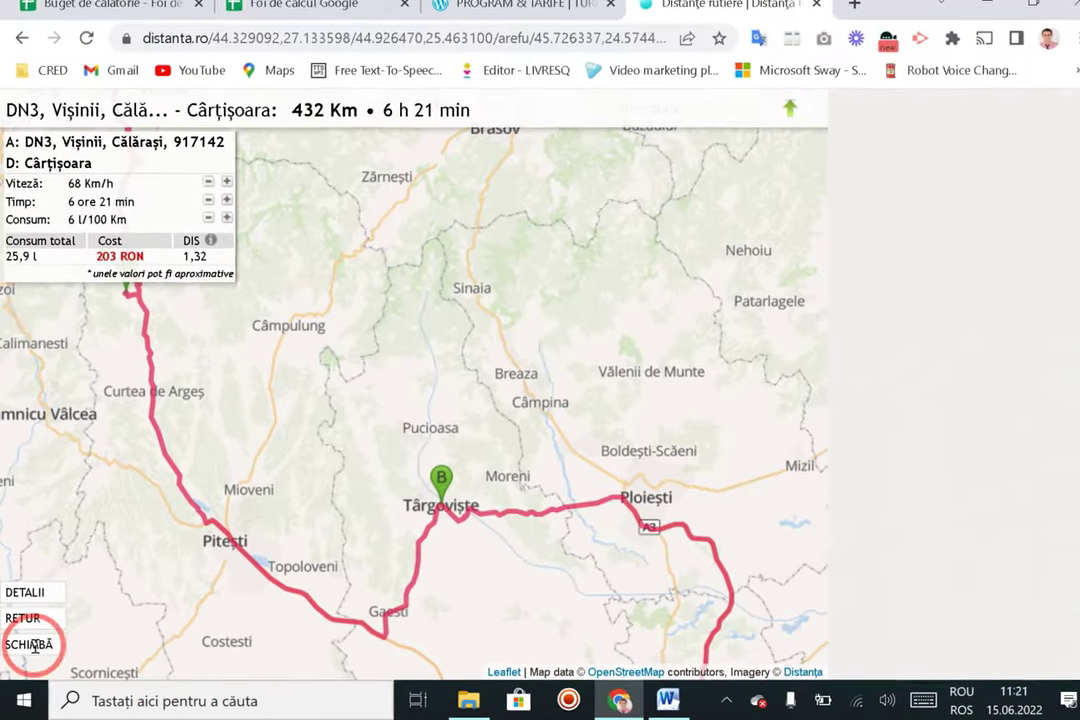
pyautogui.click(30, 644)
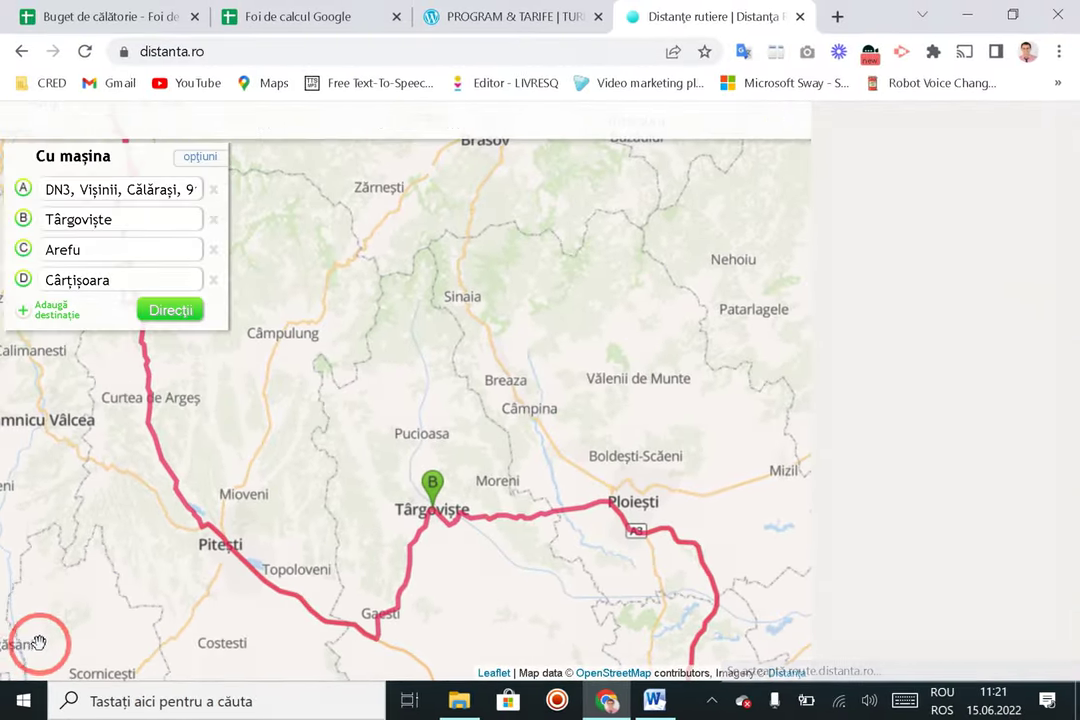
pyautogui.click(58, 311)
pyautogui.write('Sinaia')
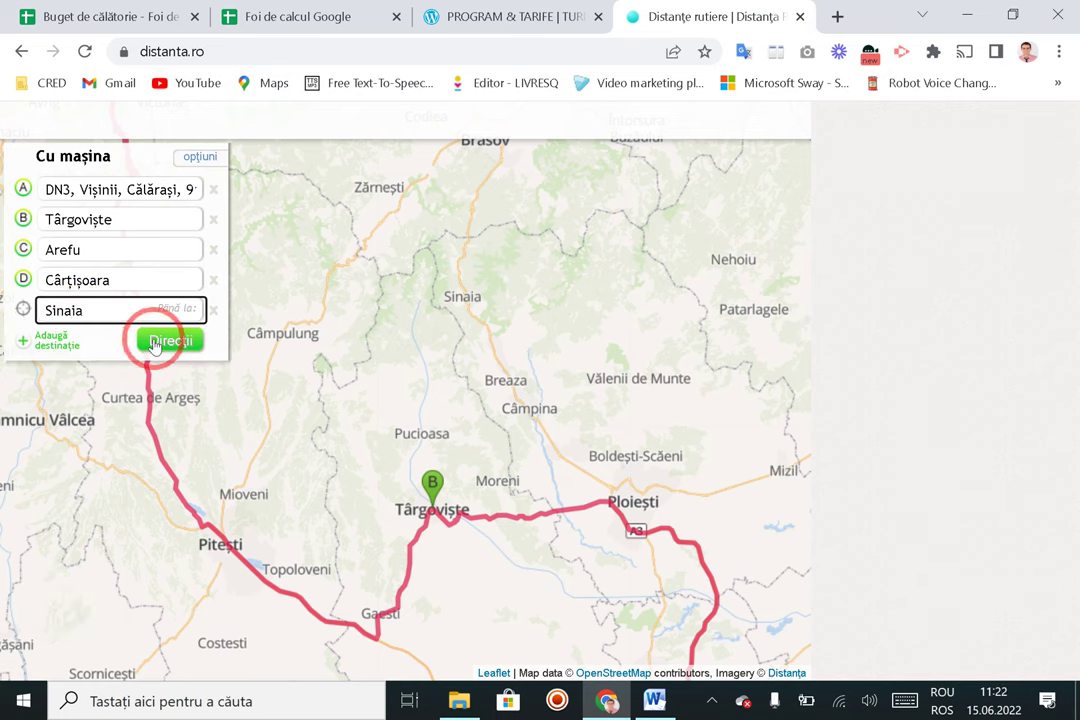
# Step: Check the Ziua 4 stops in the travel budget spreadsheet, and add Slănic Prahova as the destination after Sinaia on distanta.ro
pyautogui.click(60, 347)
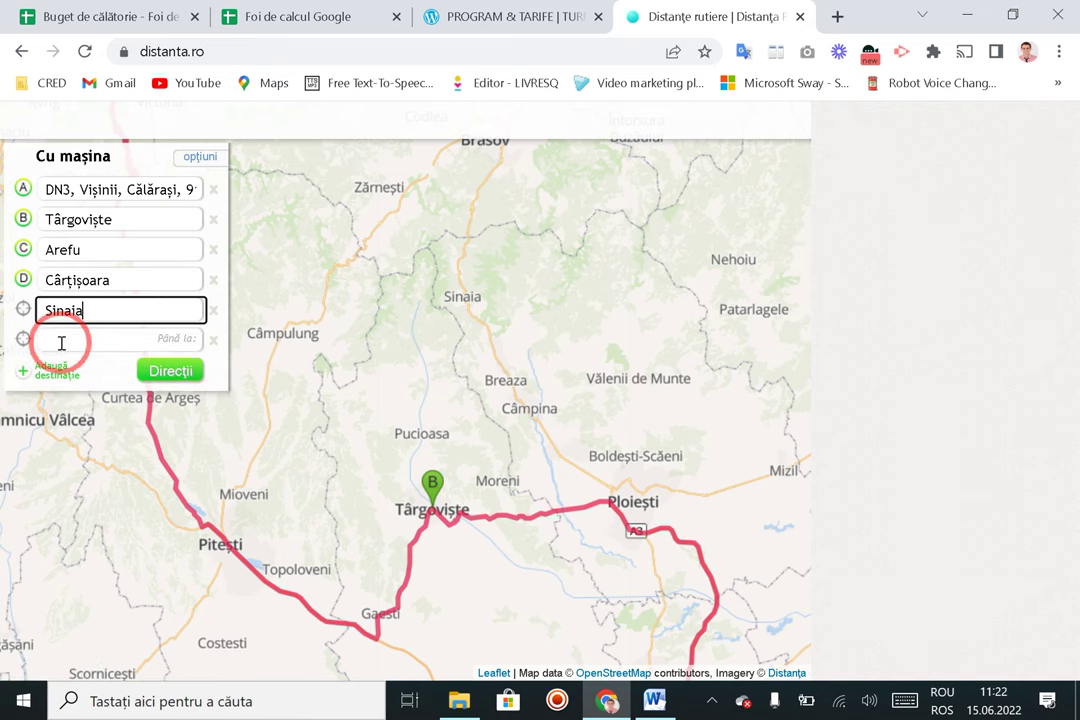
pyautogui.click(64, 338)
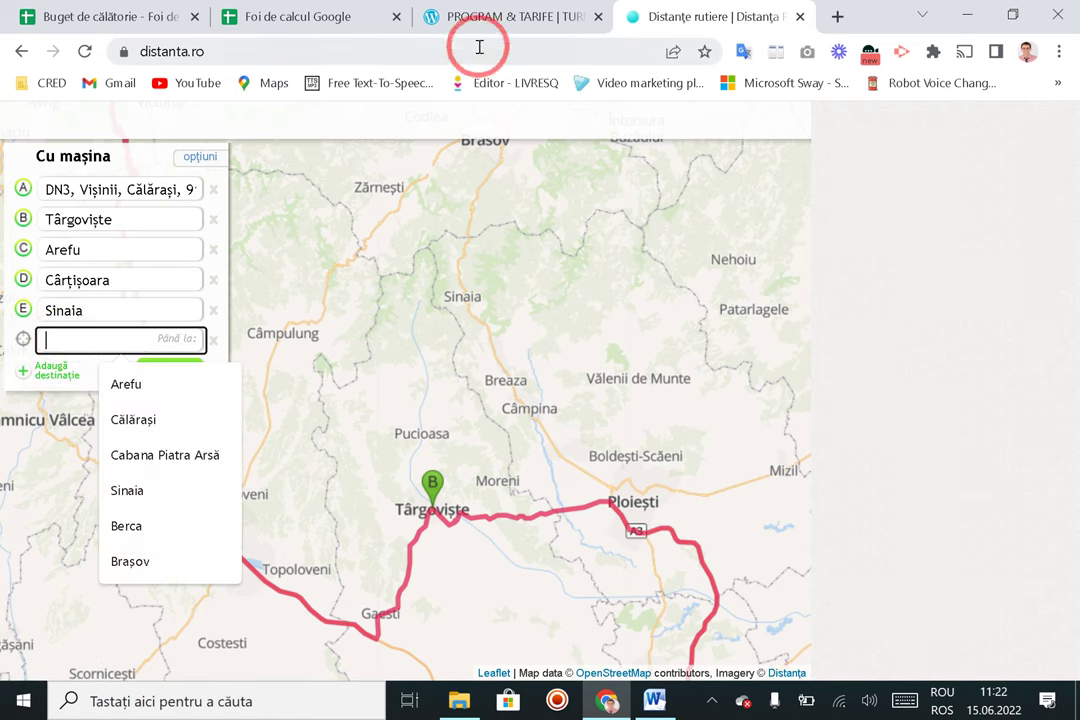
pyautogui.click(185, 18)
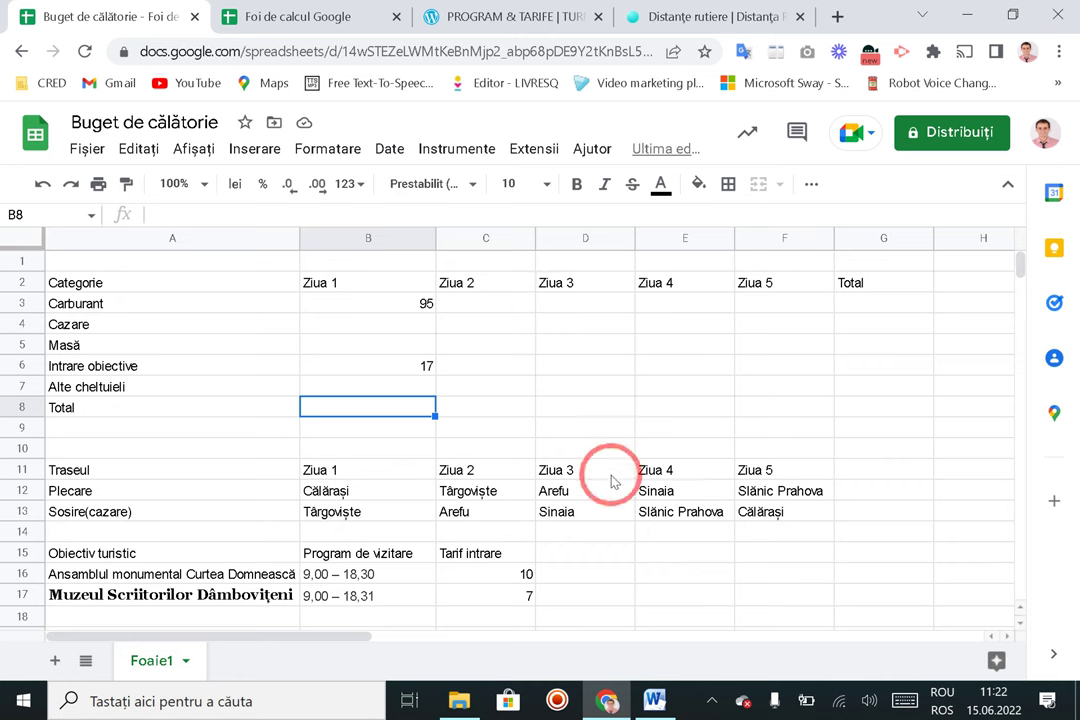
pyautogui.click(690, 16)
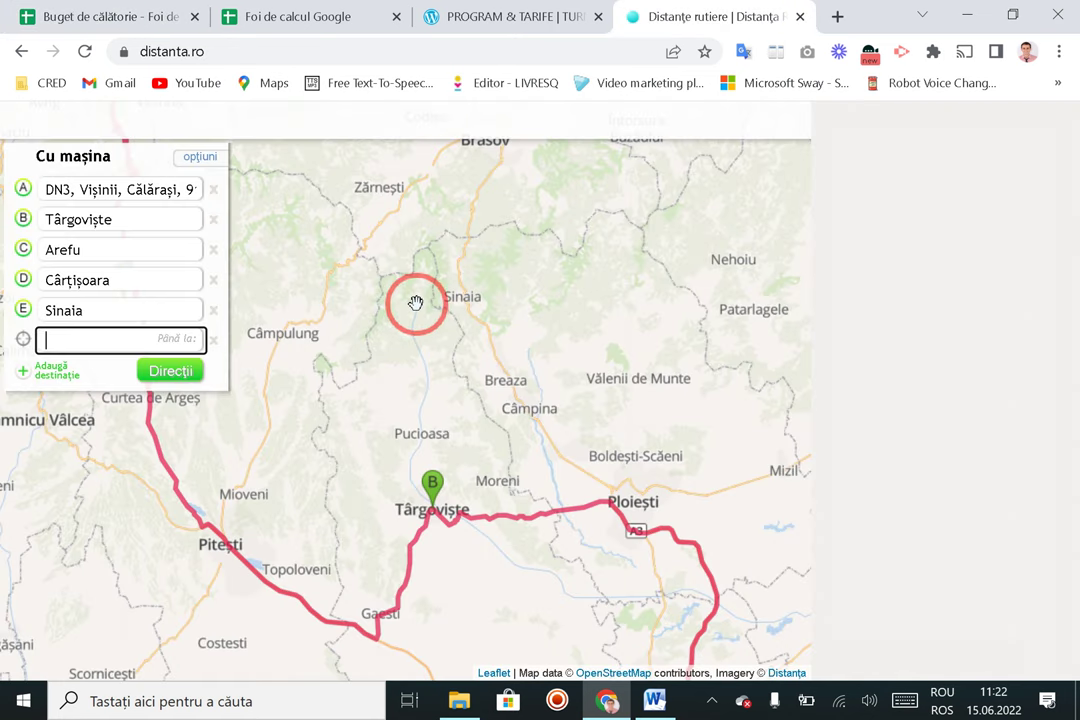
pyautogui.write('Slănic Pra')
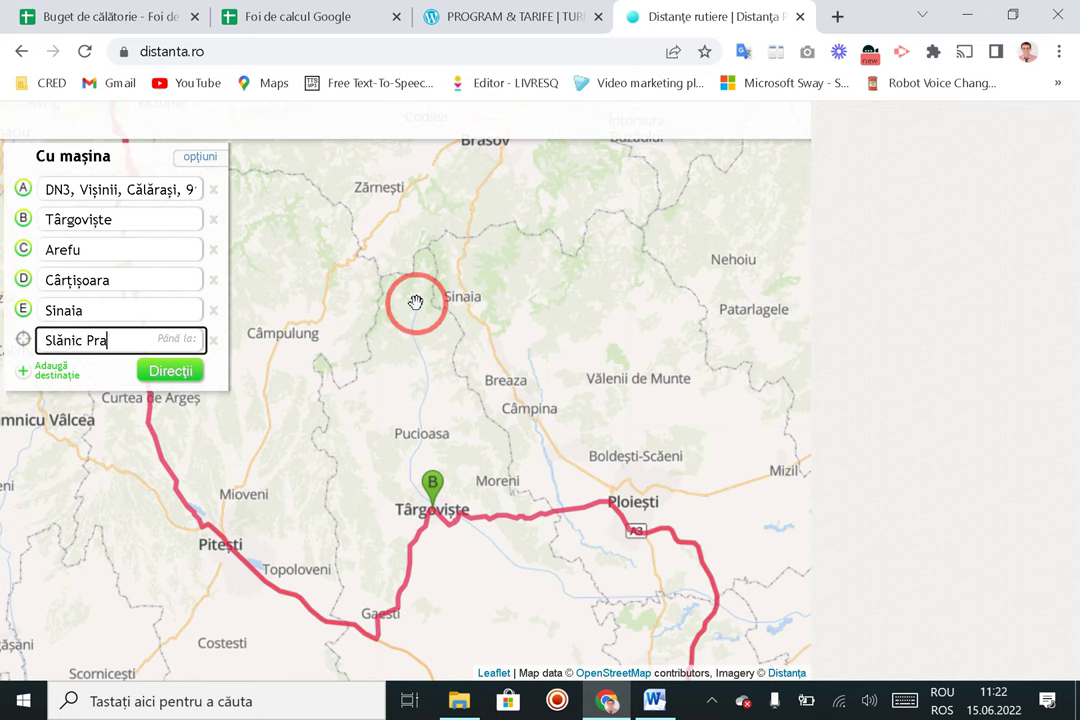
pyautogui.write('hova')
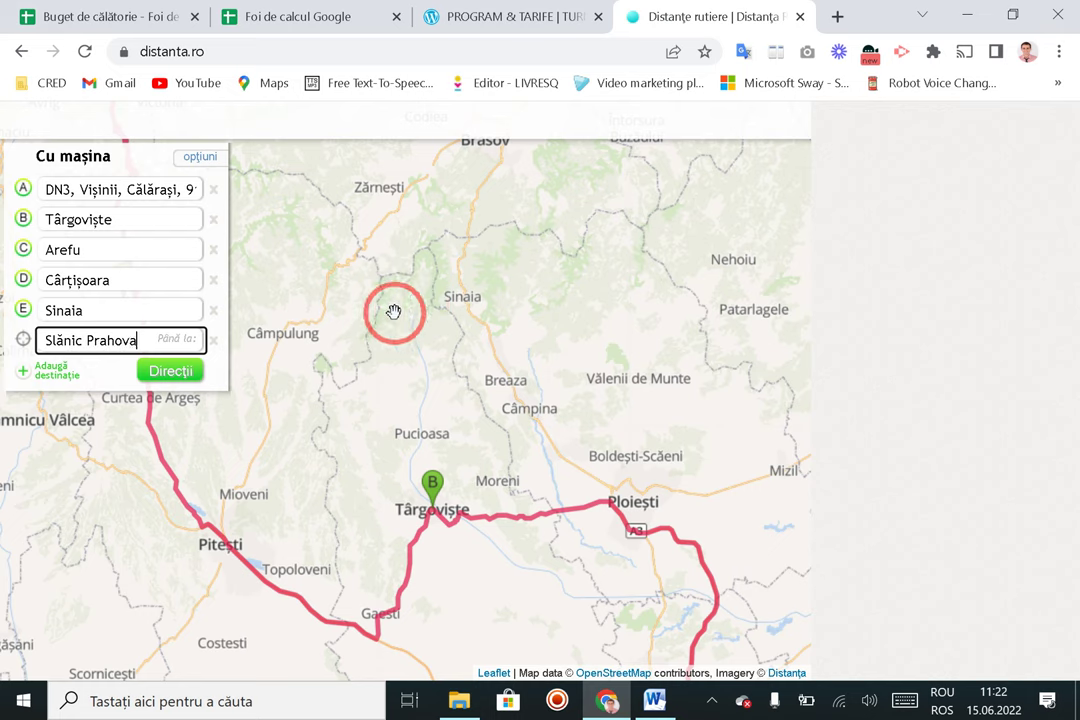
# Step: Add a destination after Slănic Prahova, entering Vulcanii Noroioși first and replacing it with Berca
pyautogui.click(50, 370)
pyautogui.click(60, 372)
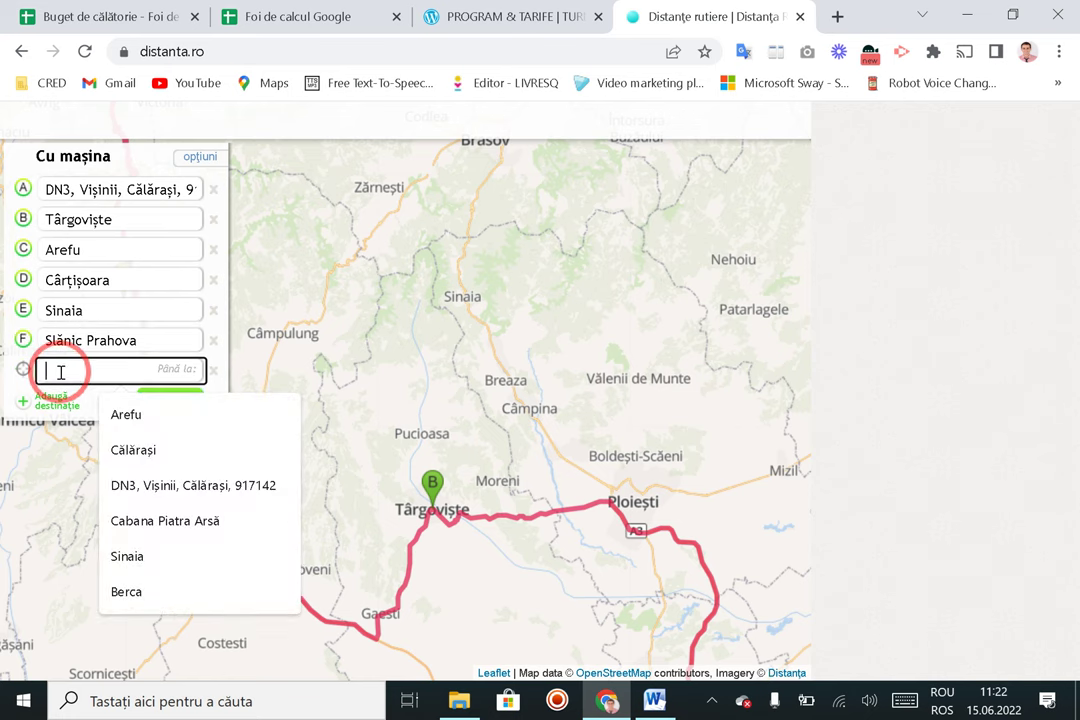
pyautogui.write('Vulcanii Noroiosi')
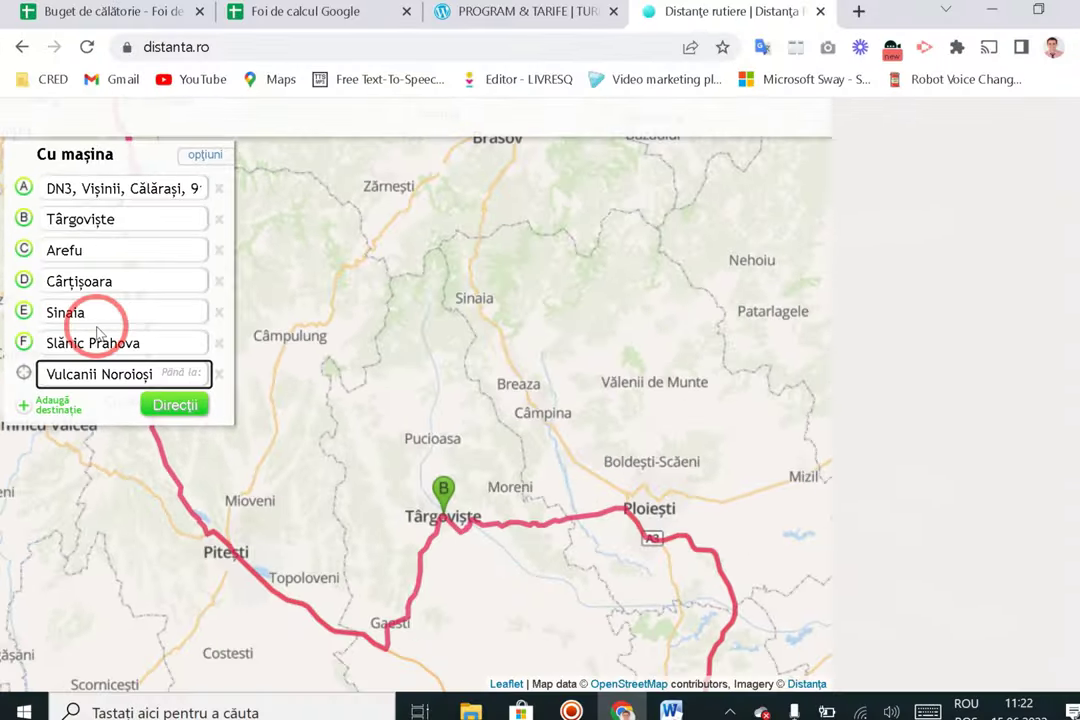
pyautogui.click(62, 404)
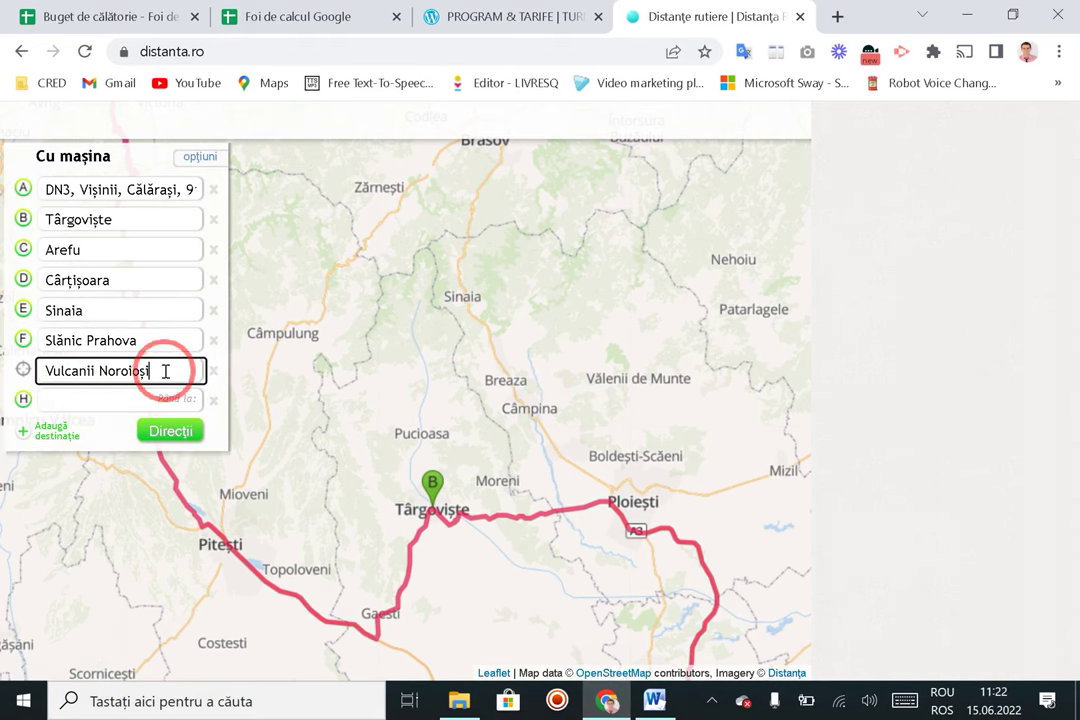
pyautogui.moveTo(159, 370); pyautogui.dragTo(3, 375)
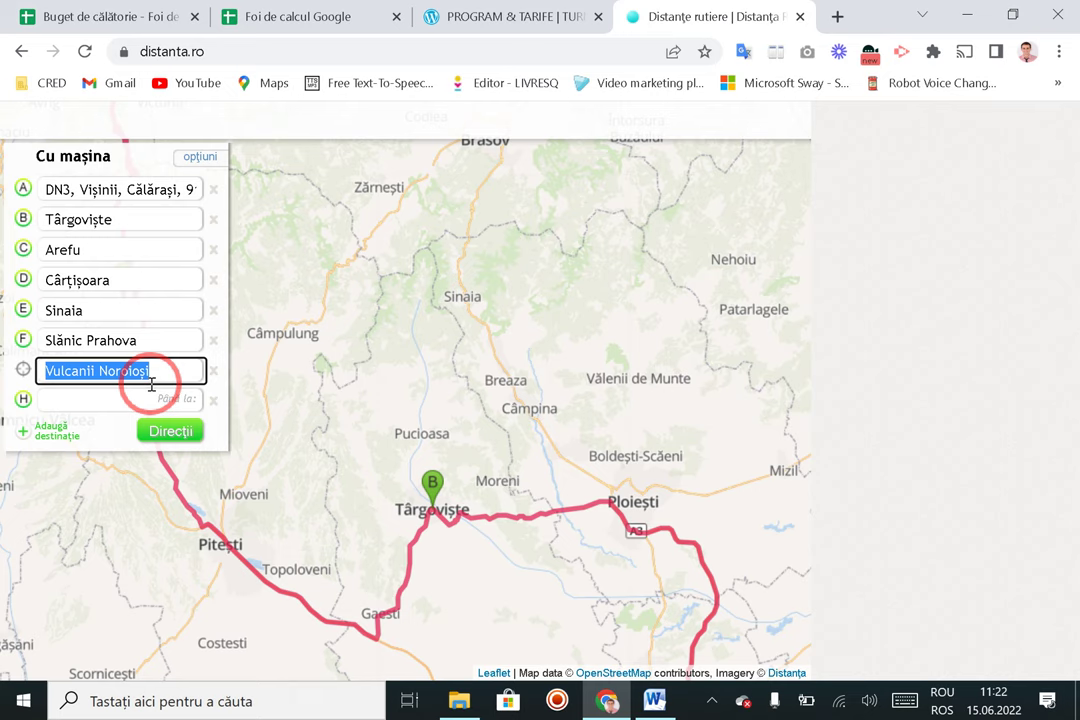
pyautogui.write('Ber')
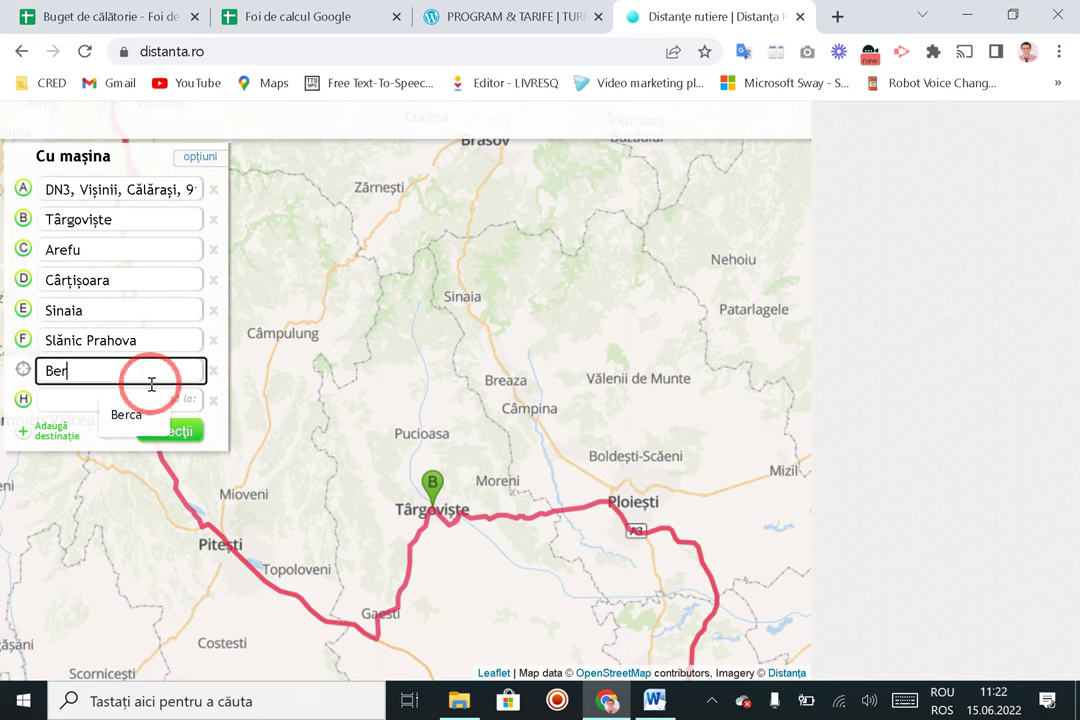
pyautogui.write('ca')
# Step: Add Călărași as the final destination, calculate and review the full round trip, and return to the travel budget spreadsheet
pyautogui.click(120, 400)
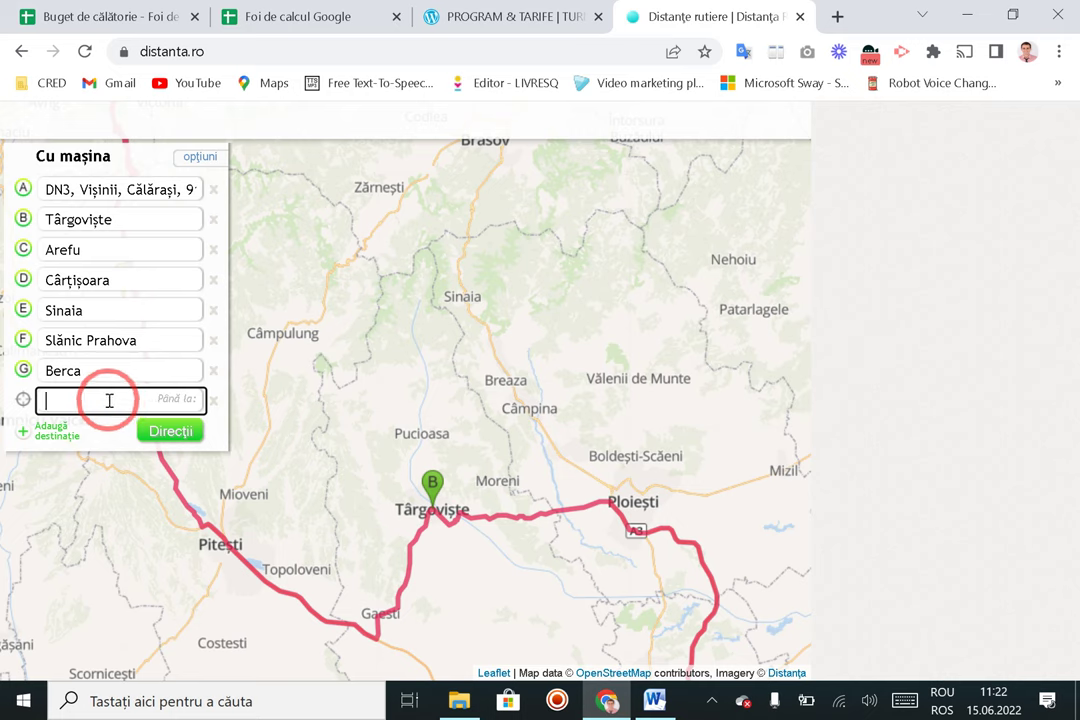
pyautogui.write('Călărași')
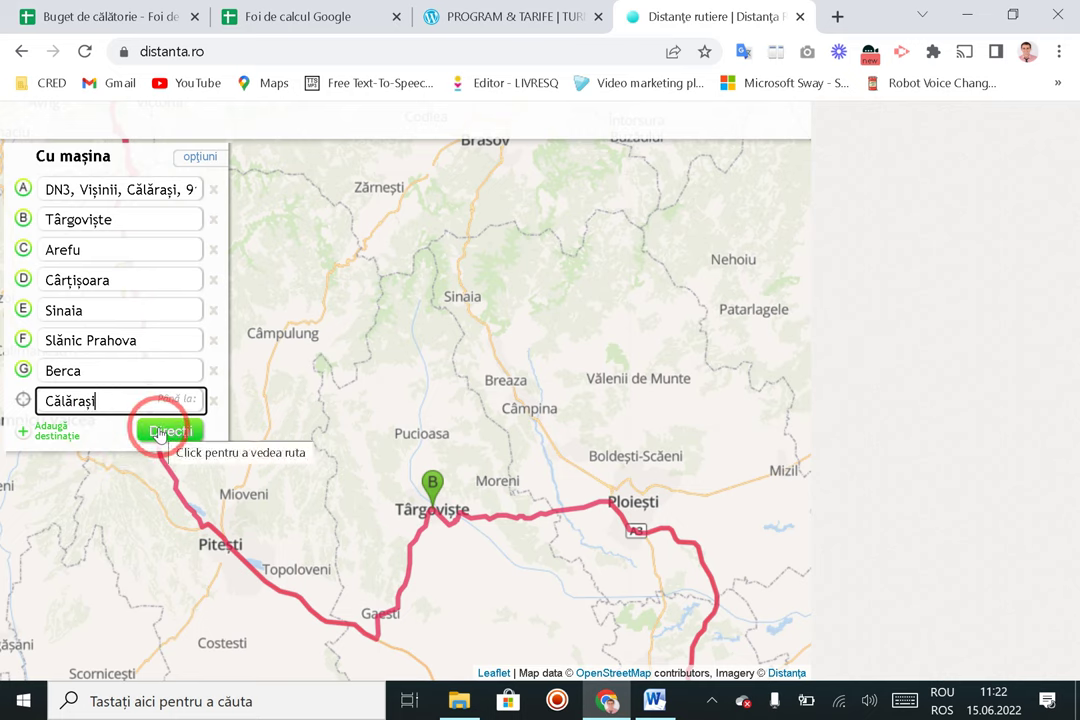
pyautogui.click(159, 436)
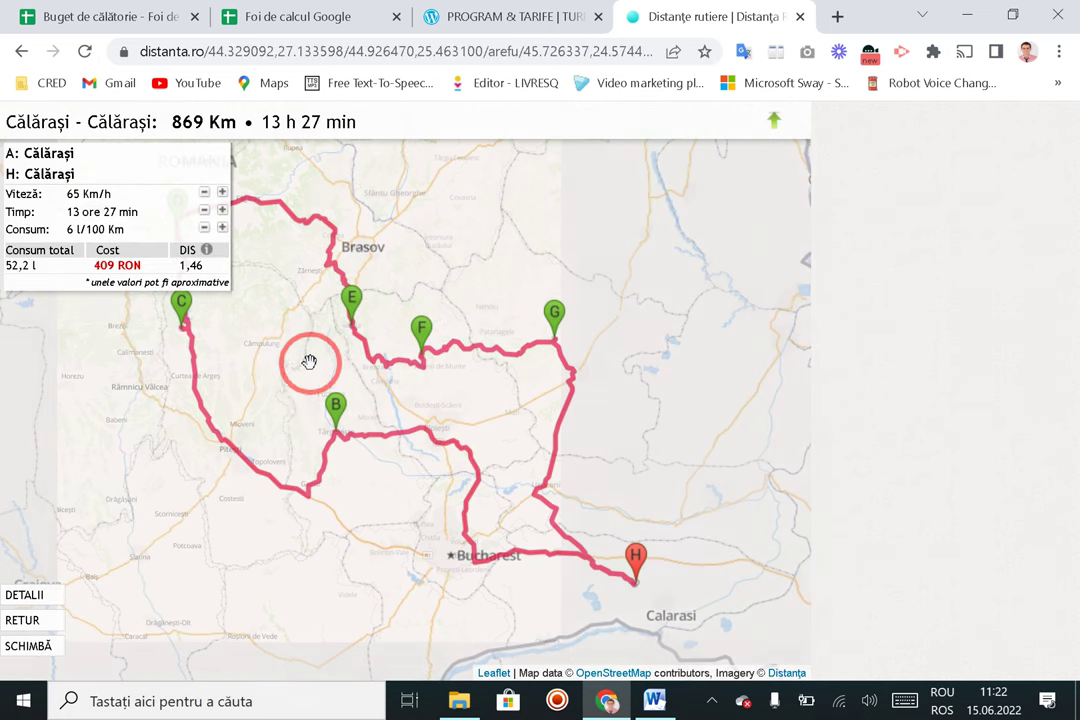
pyautogui.moveTo(299, 352)
pyautogui.mouseDown()
pyautogui.moveTo(407, 409)
pyautogui.moveTo(404, 391)
pyautogui.mouseUp()
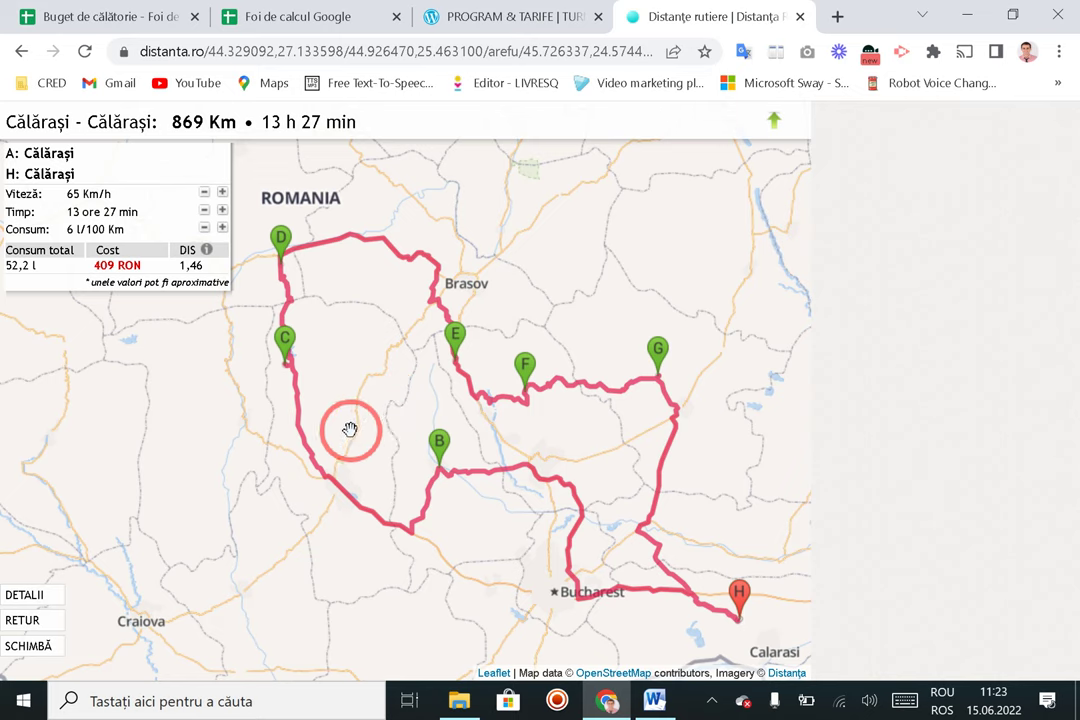
pyautogui.moveTo(489, 440); pyautogui.dragTo(469, 432)
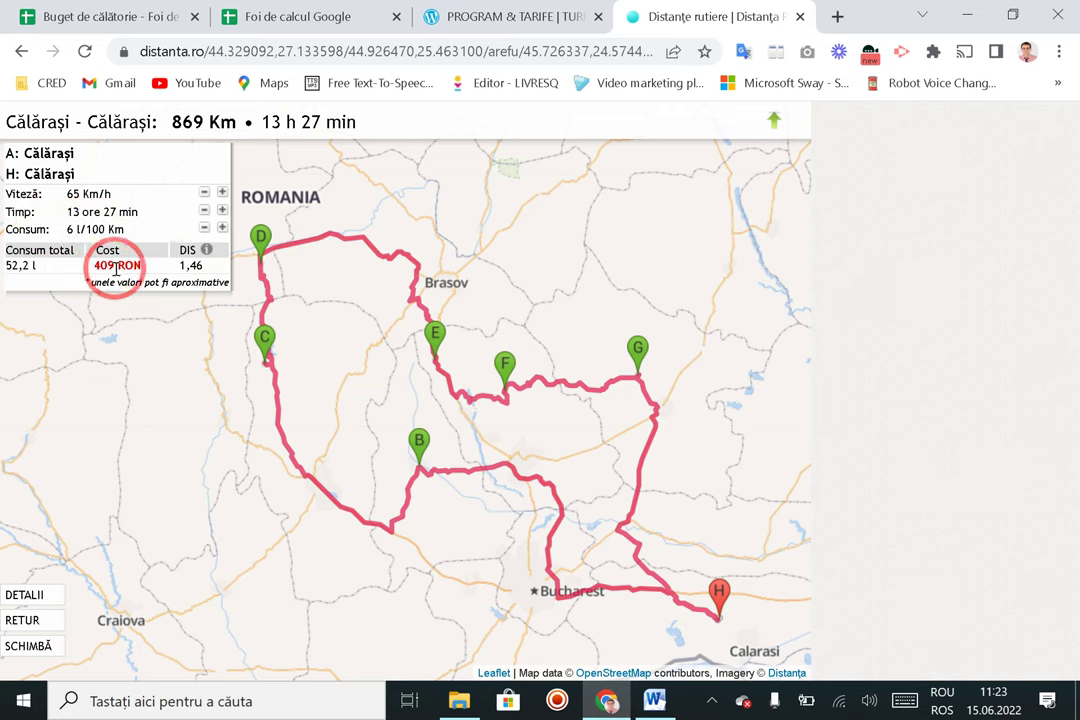
pyautogui.click(245, 17)
pyautogui.click(72, 14)
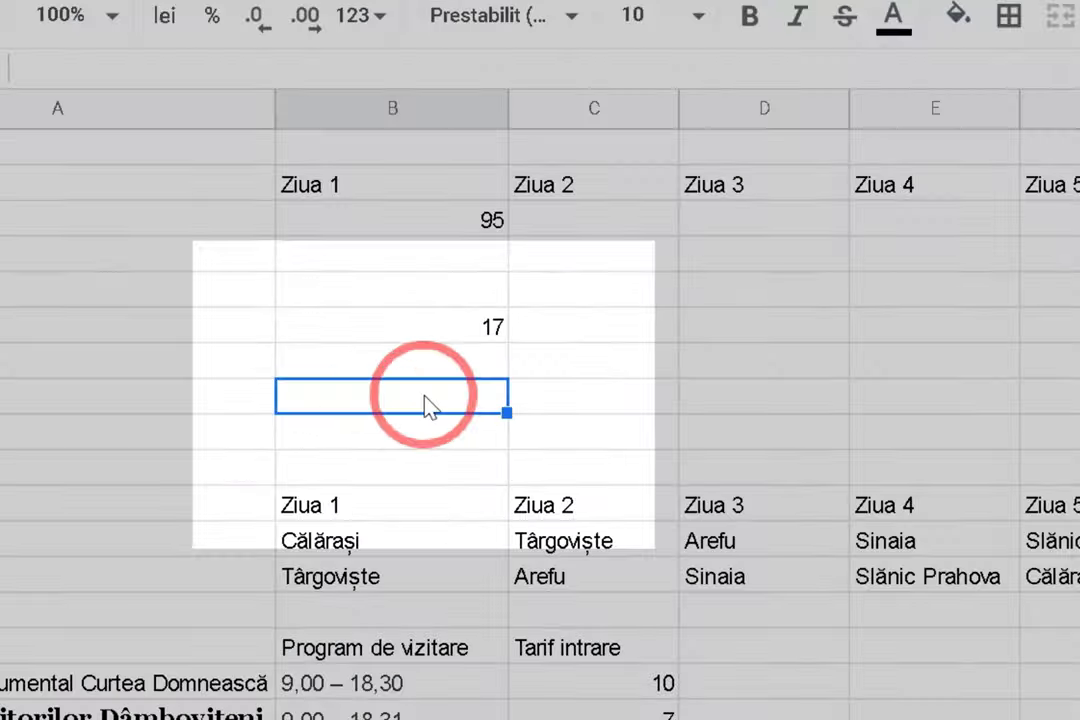
pyautogui.write('4')
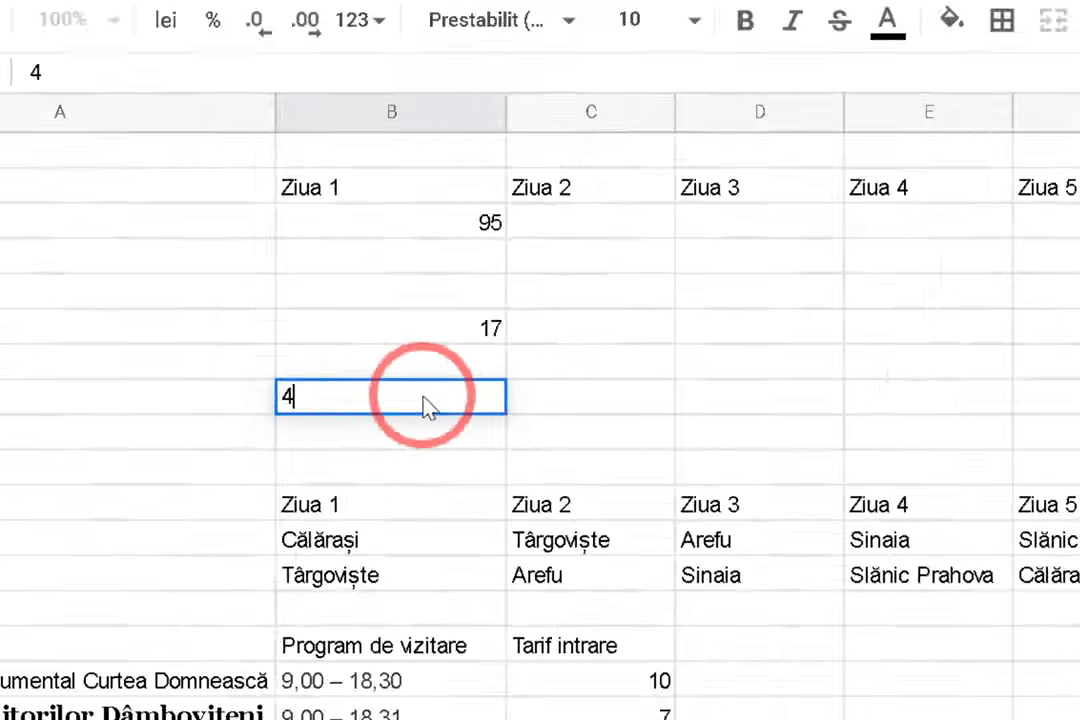
pyautogui.write('10')
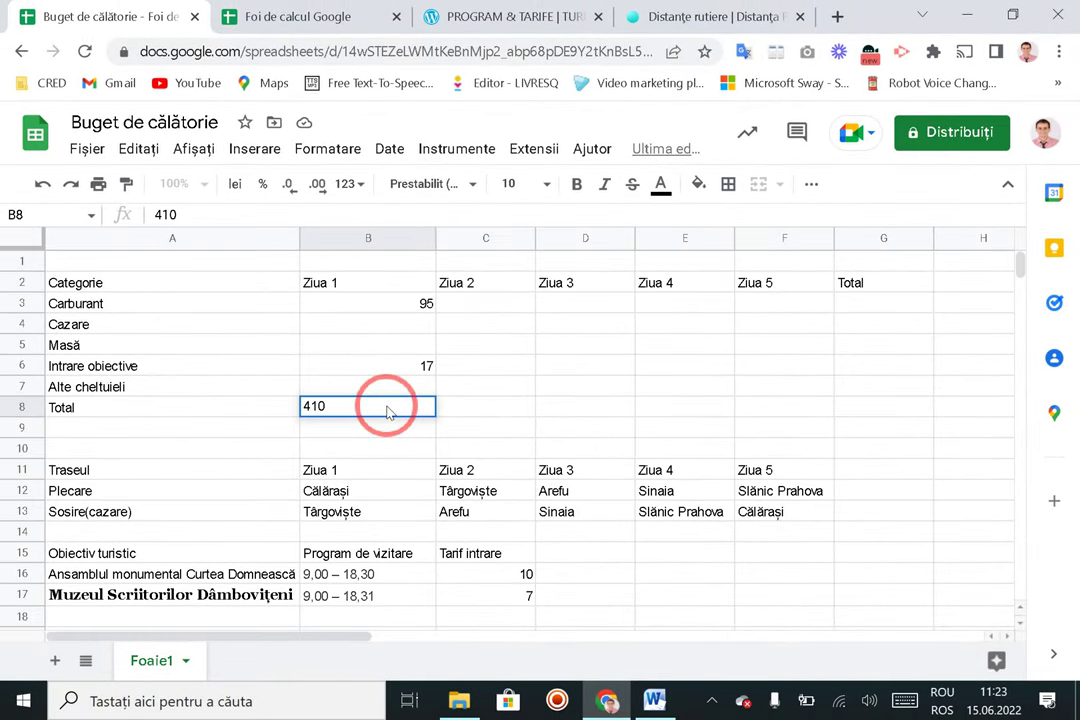
pyautogui.click(418, 347)
pyautogui.click(417, 398)
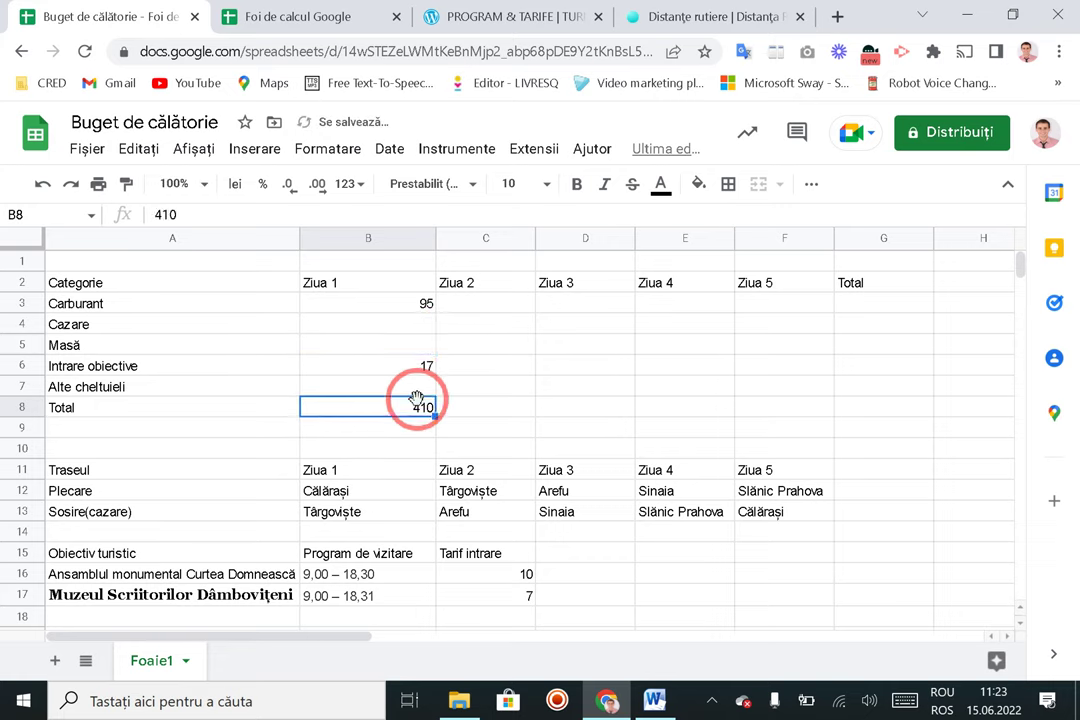
pyautogui.press('Delete')
# Step: Enter 410 as the Carburant total in cell G3 and select the Ziua 2 Carburant cell C3
pyautogui.click(863, 309)
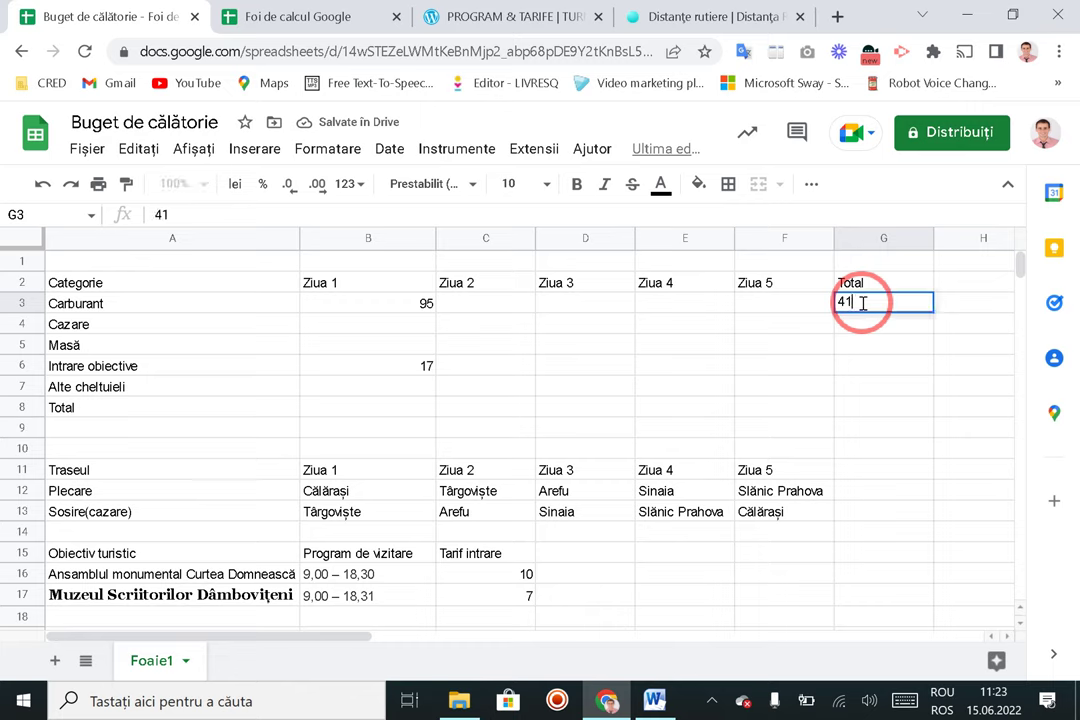
pyautogui.write('410')
pyautogui.press('Return')
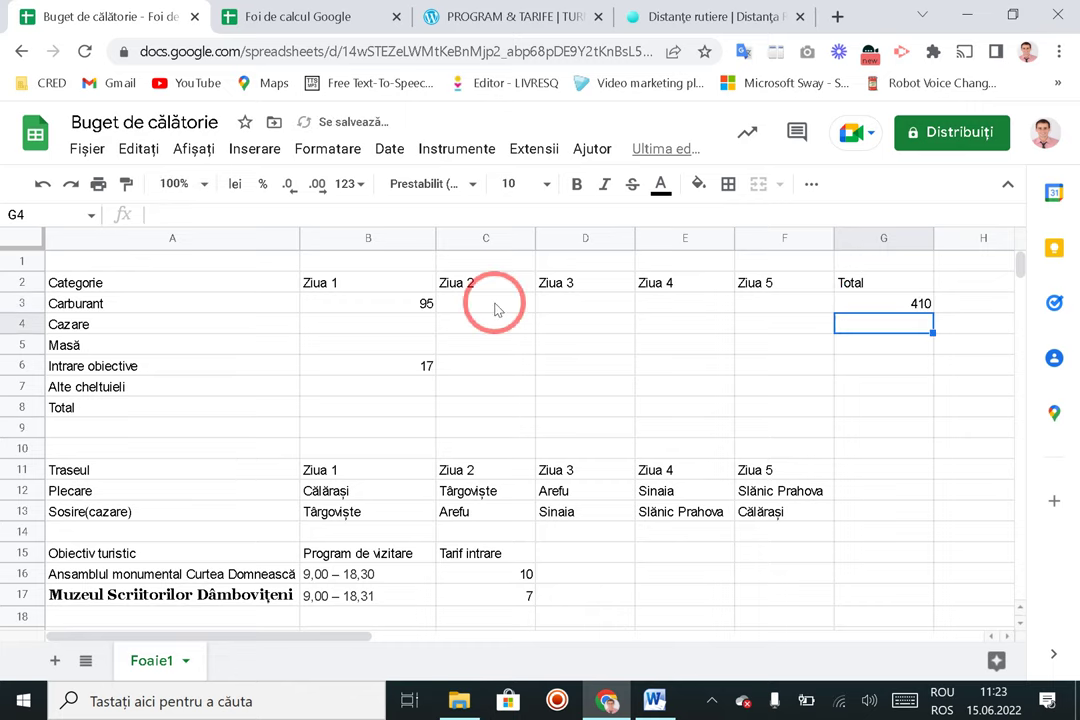
pyautogui.click(495, 309)
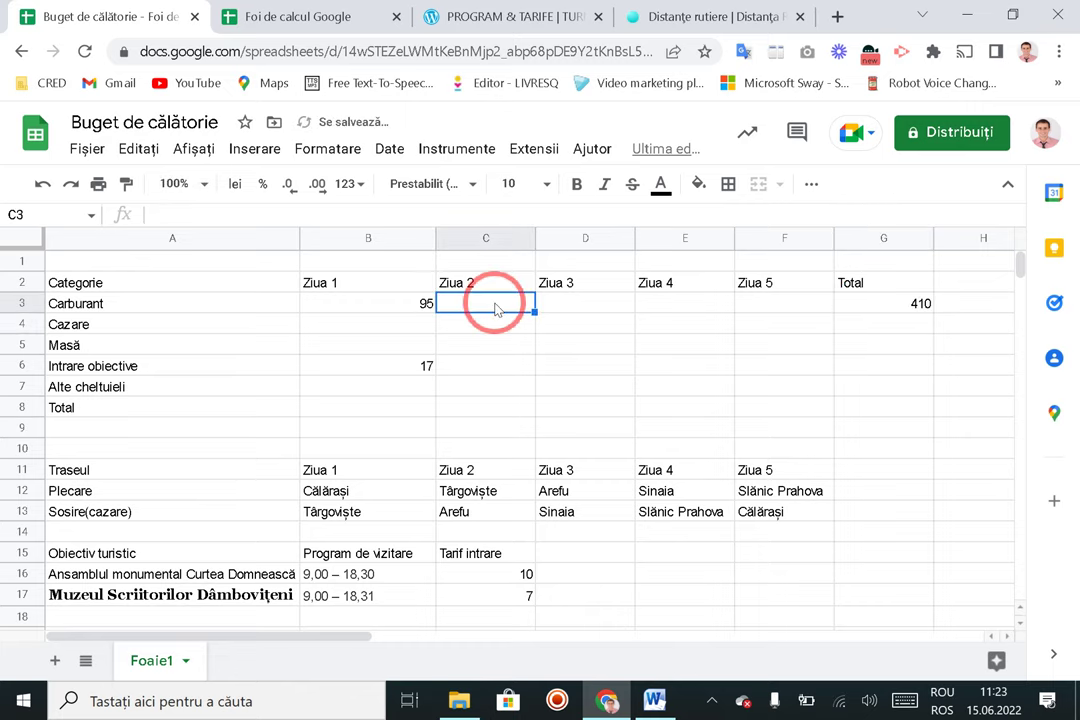
# Step: Reopen the Călărași round-trip route for editing on distanta.ro and remove every destination after Târgoviște
pyautogui.click(676, 20)
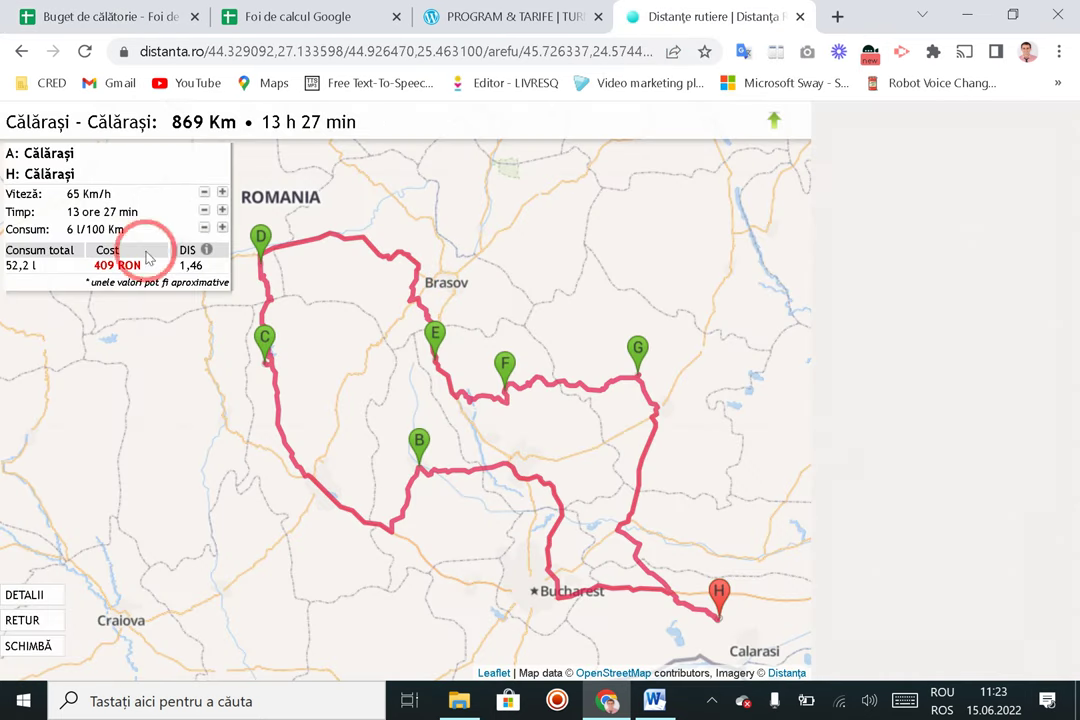
pyautogui.click(30, 645)
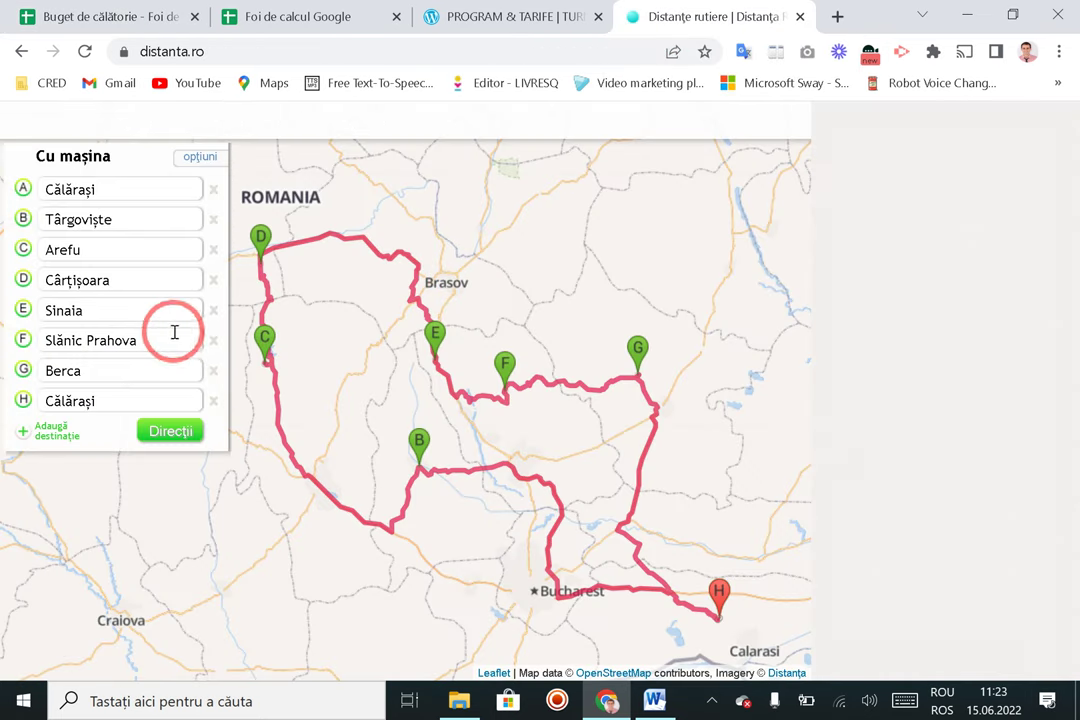
pyautogui.click(213, 404)
pyautogui.click(213, 371)
pyautogui.click(213, 341)
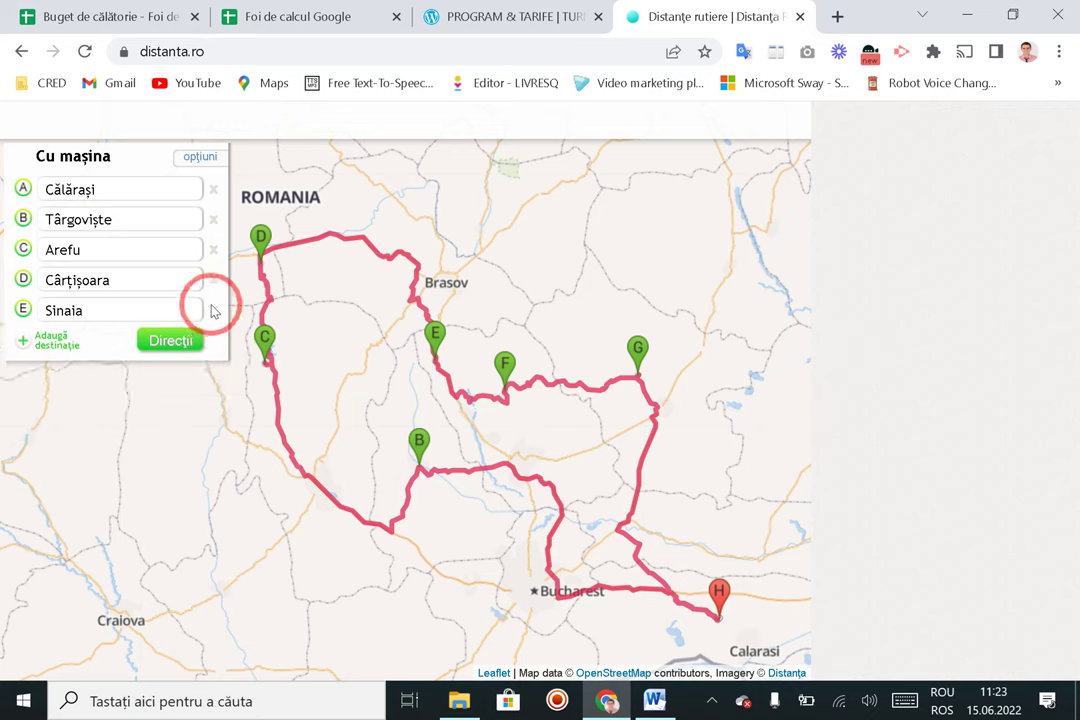
pyautogui.click(213, 312)
pyautogui.click(213, 282)
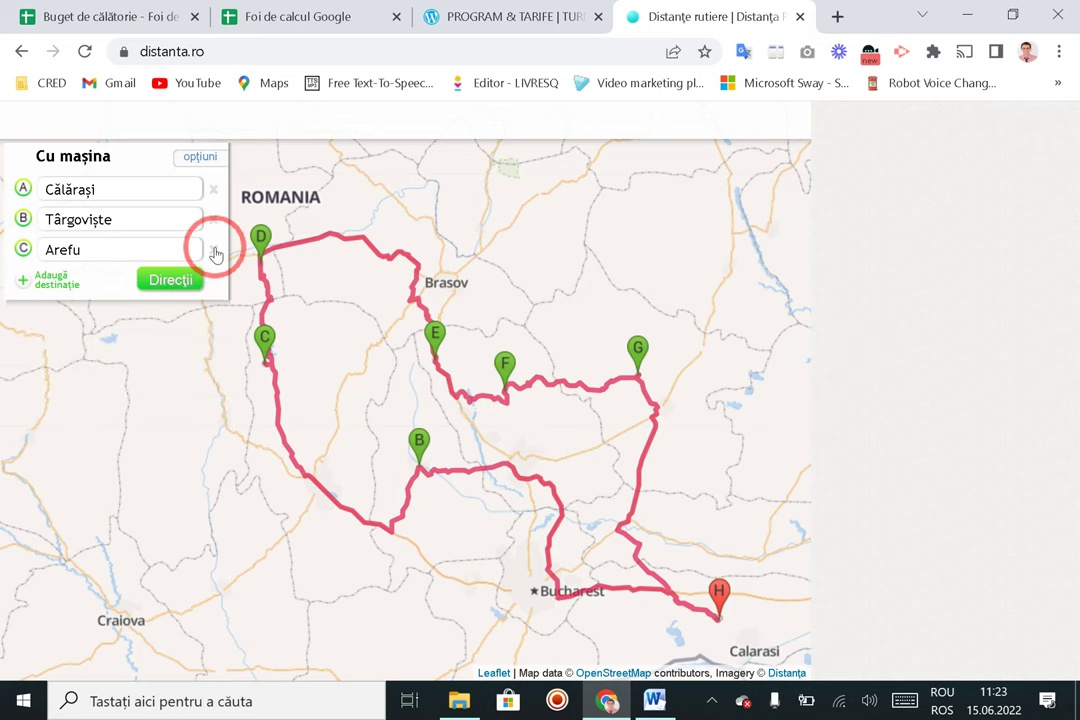
pyautogui.click(213, 250)
# Step: Replace the route's starting point with Târgoviște
pyautogui.click(136, 218)
pyautogui.moveTo(125, 190); pyautogui.dragTo(2, 187)
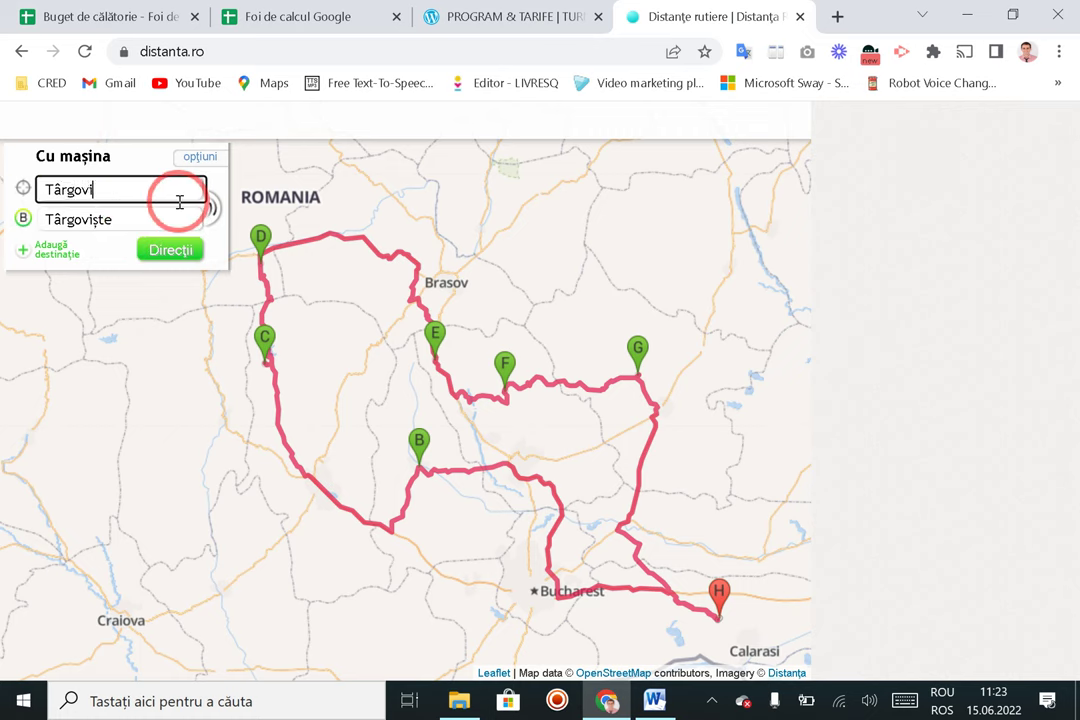
pyautogui.write('Târgoviște')
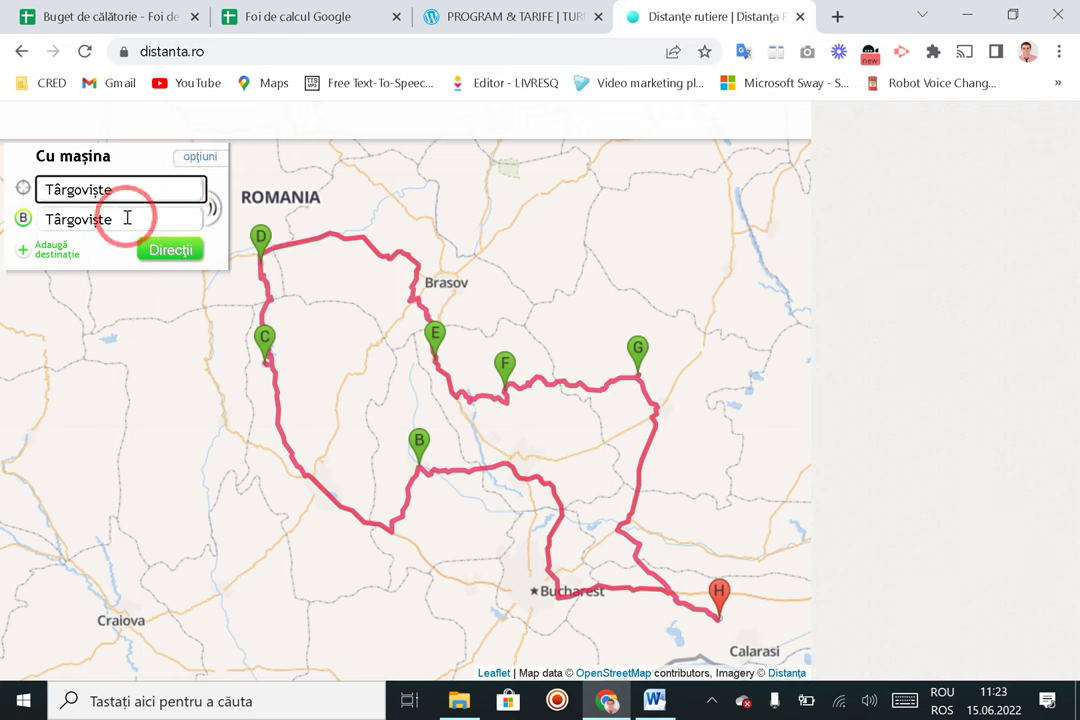
# Step: Set the route's destination to Bâlea Lac and calculate the trip from Târgoviște
pyautogui.moveTo(125, 218); pyautogui.dragTo(60, 234)
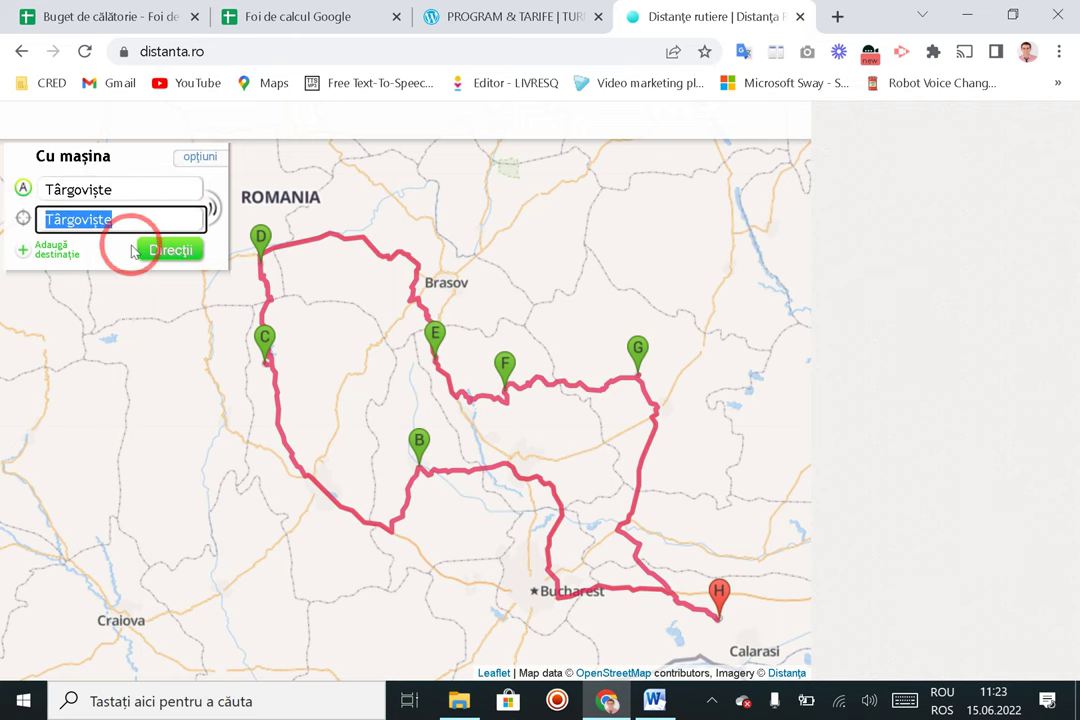
pyautogui.write('N')
pyautogui.press('BackSpace')
pyautogui.write('Bâlea Lac')
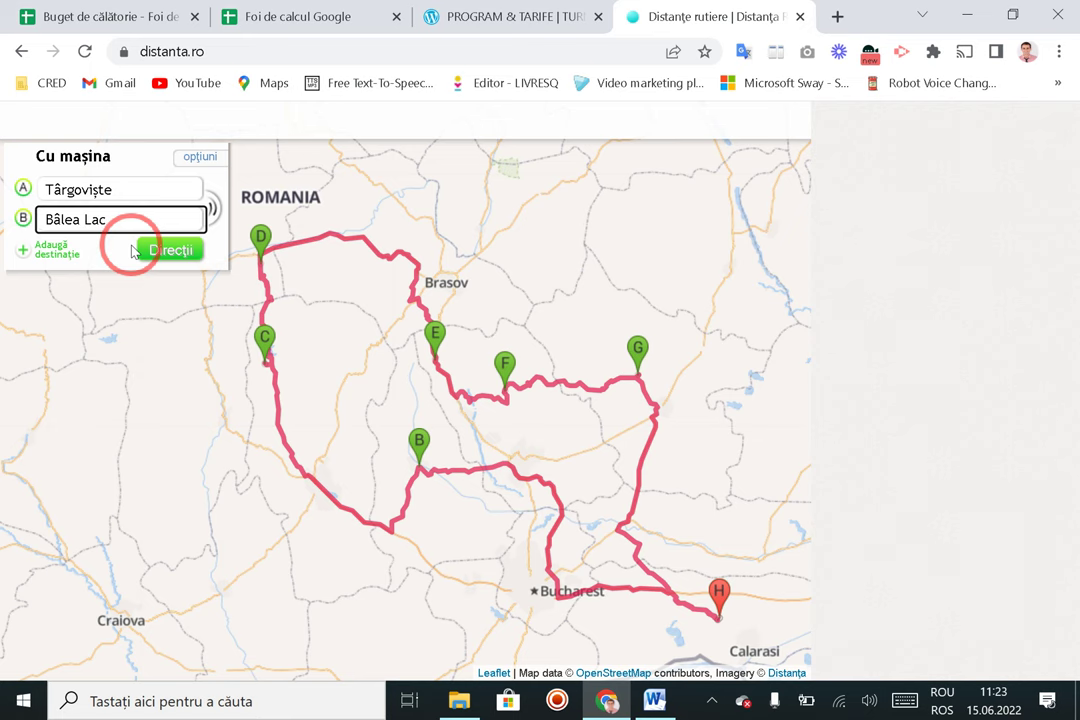
pyautogui.click(135, 250)
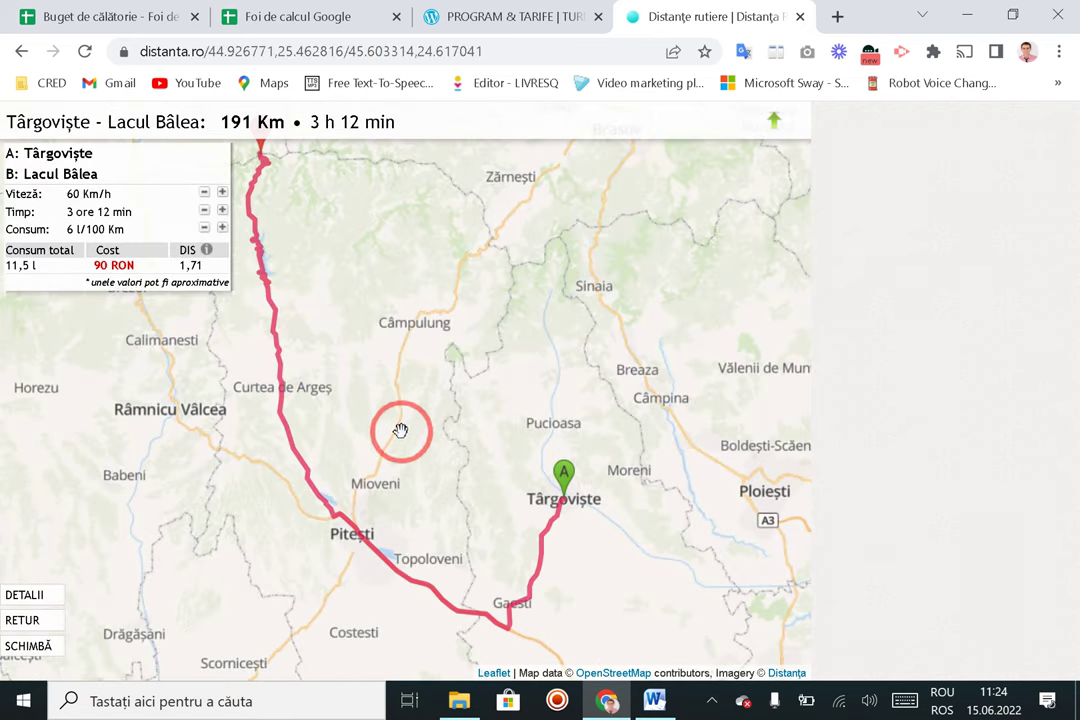
pyautogui.scroll(-1, 400, 430)
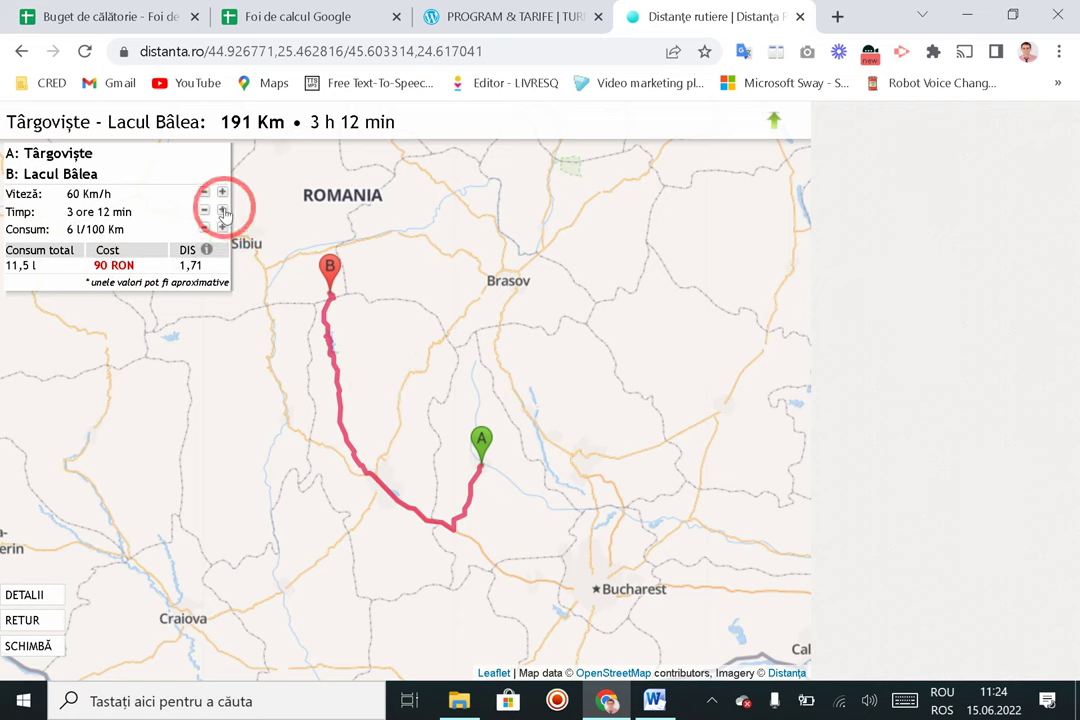
# Step: Check the Ziua 2 stops in the travel budget spreadsheet, then change the distanta.ro destination to Arefu and recalculate the route
pyautogui.click(40, 646)
pyautogui.moveTo(149, 222); pyautogui.dragTo(5, 216)
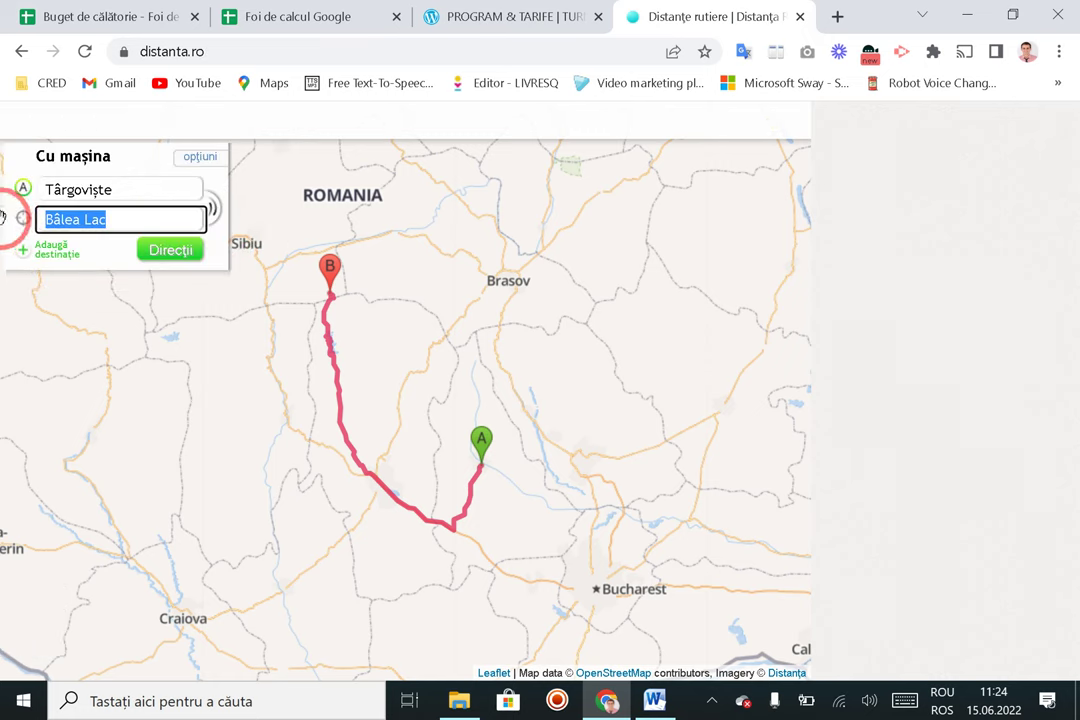
pyautogui.click(270, 12)
pyautogui.click(122, 8)
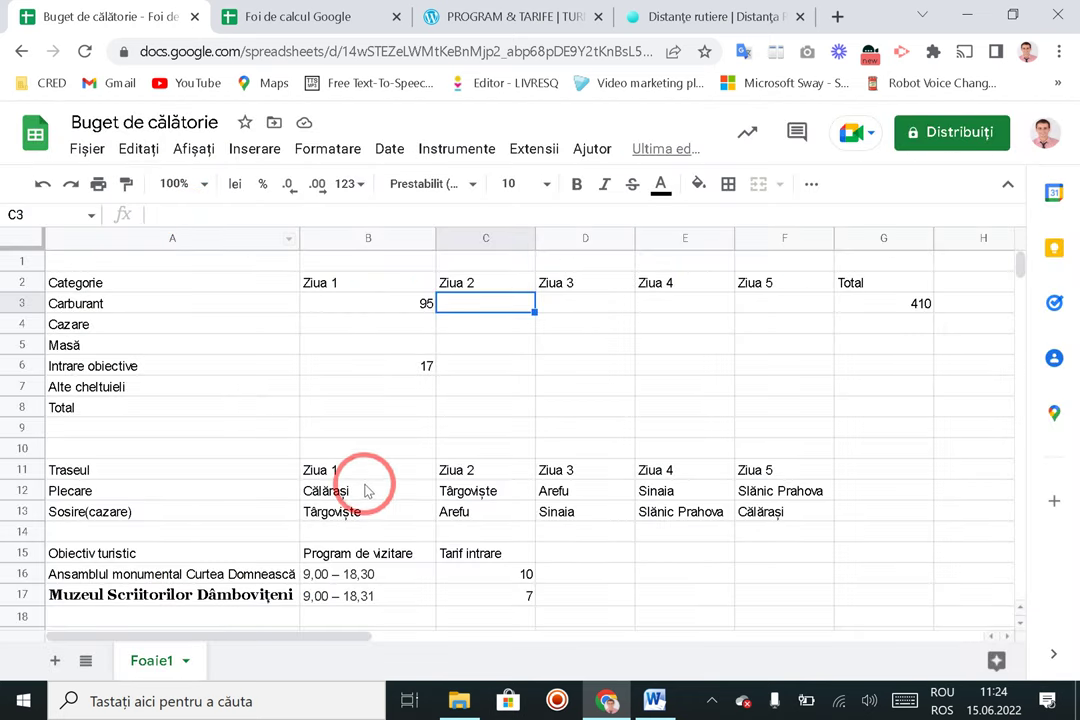
pyautogui.click(695, 16)
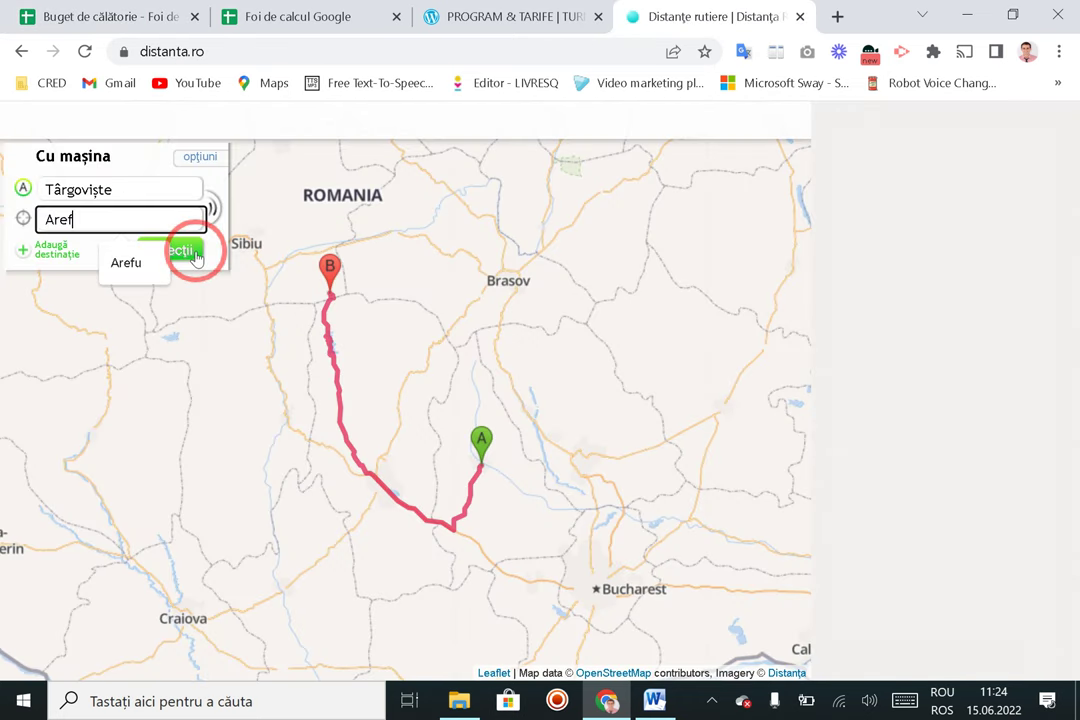
pyautogui.write('u')
pyautogui.click(196, 257)
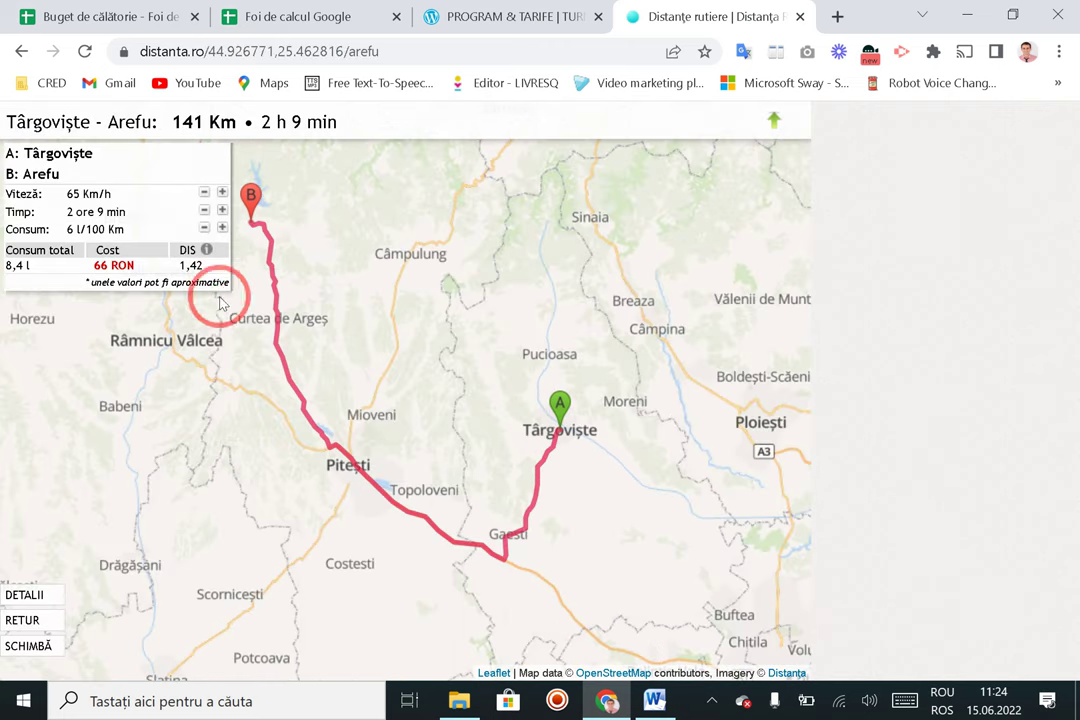
# Step: Return to the travel budget spreadsheet and enter the formula =30+35 in the Ziua 2 Carburant cell C3
pyautogui.click(240, 16)
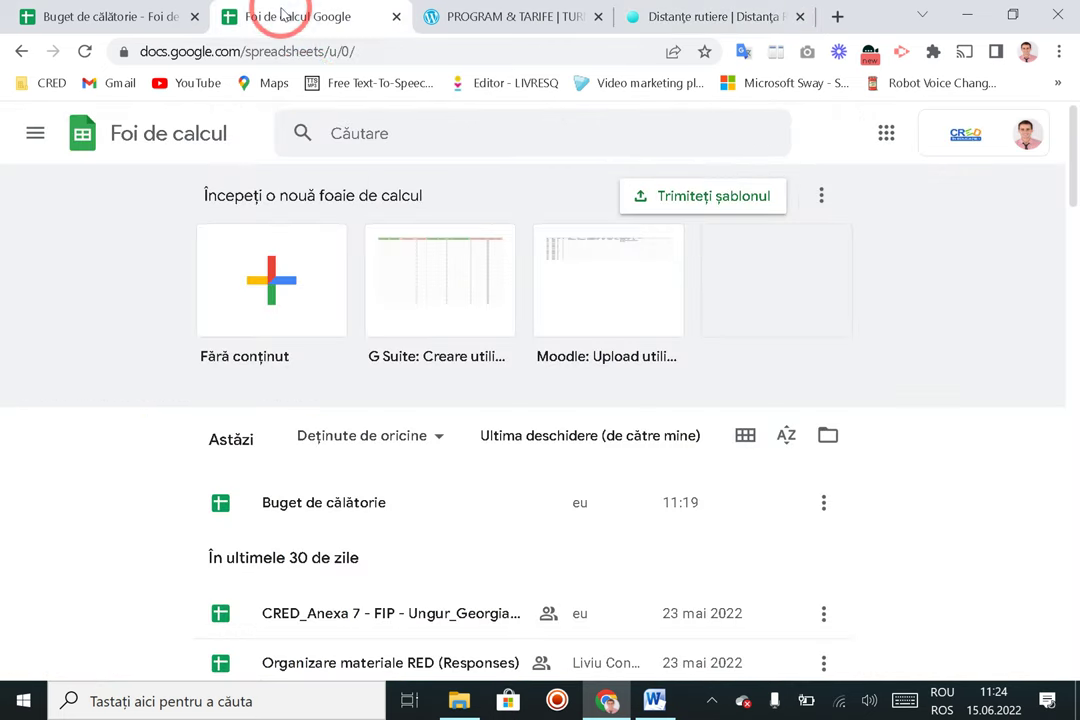
pyautogui.click(113, 12)
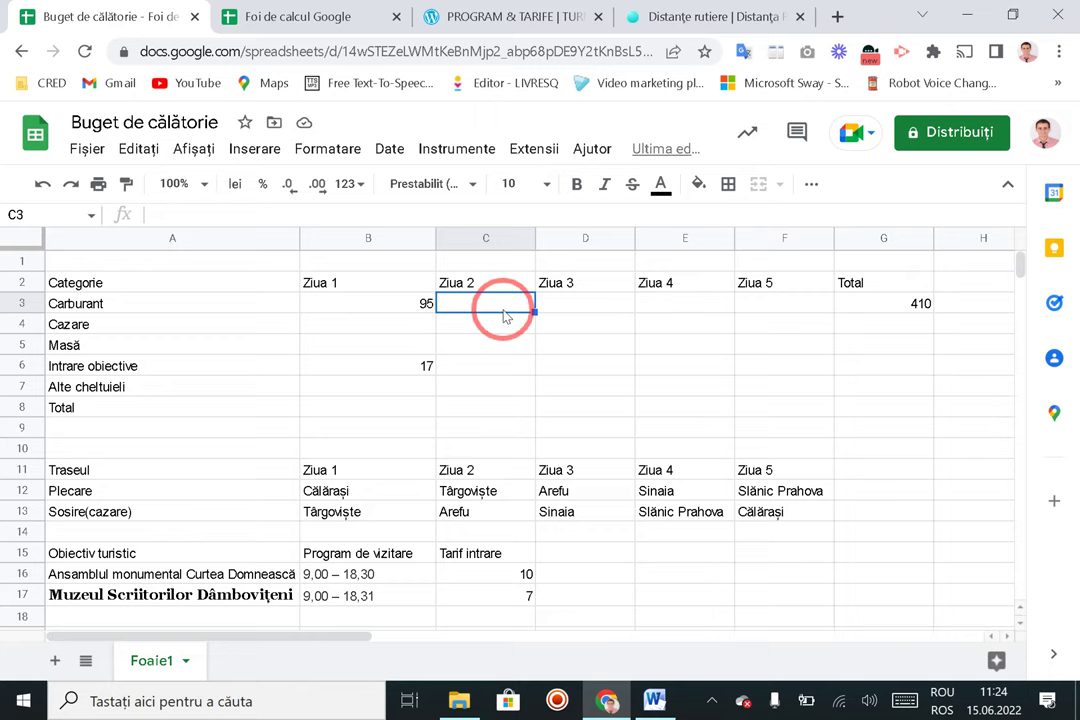
pyautogui.write('=')
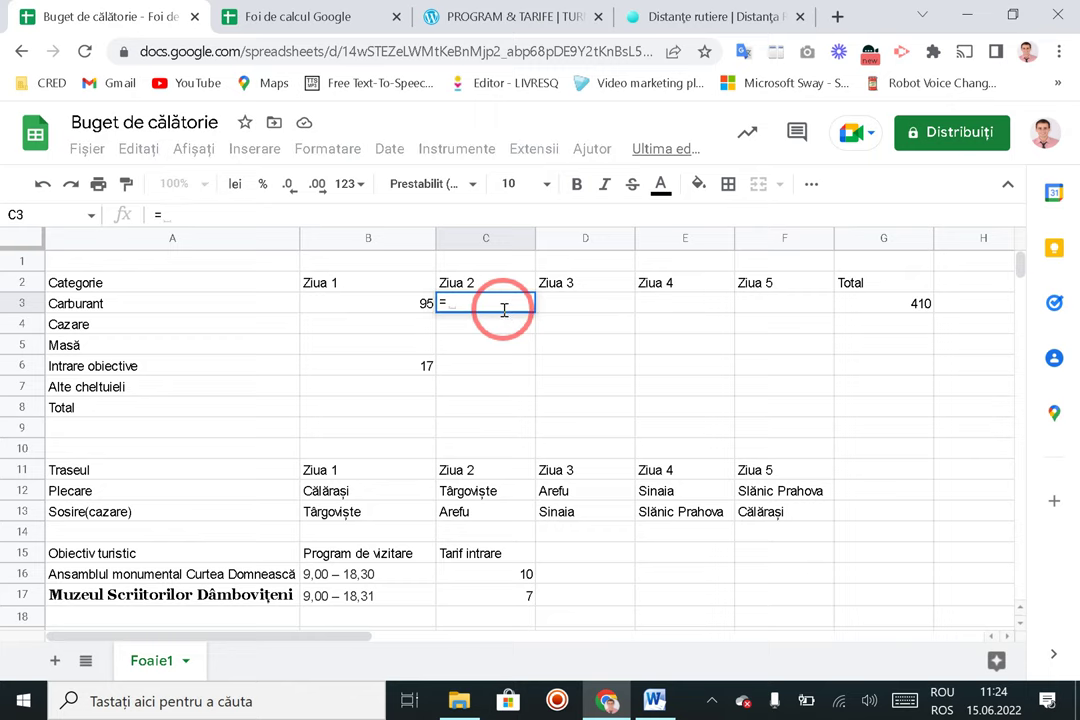
pyautogui.press('BackSpace')
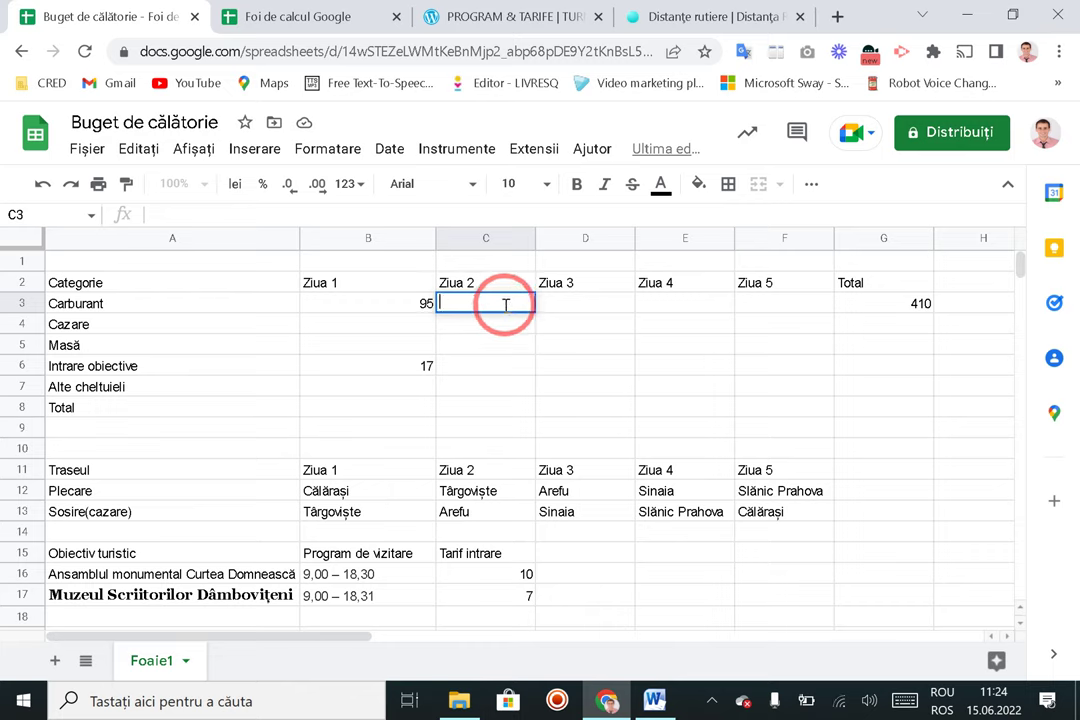
pyautogui.write('=')
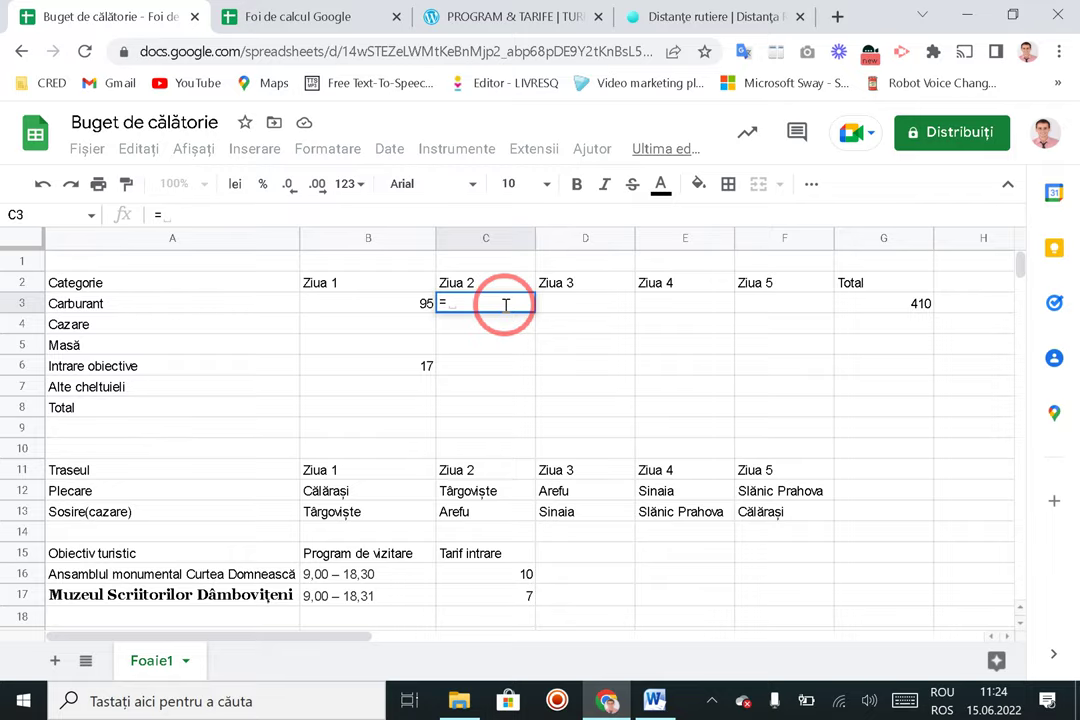
pyautogui.write('30')
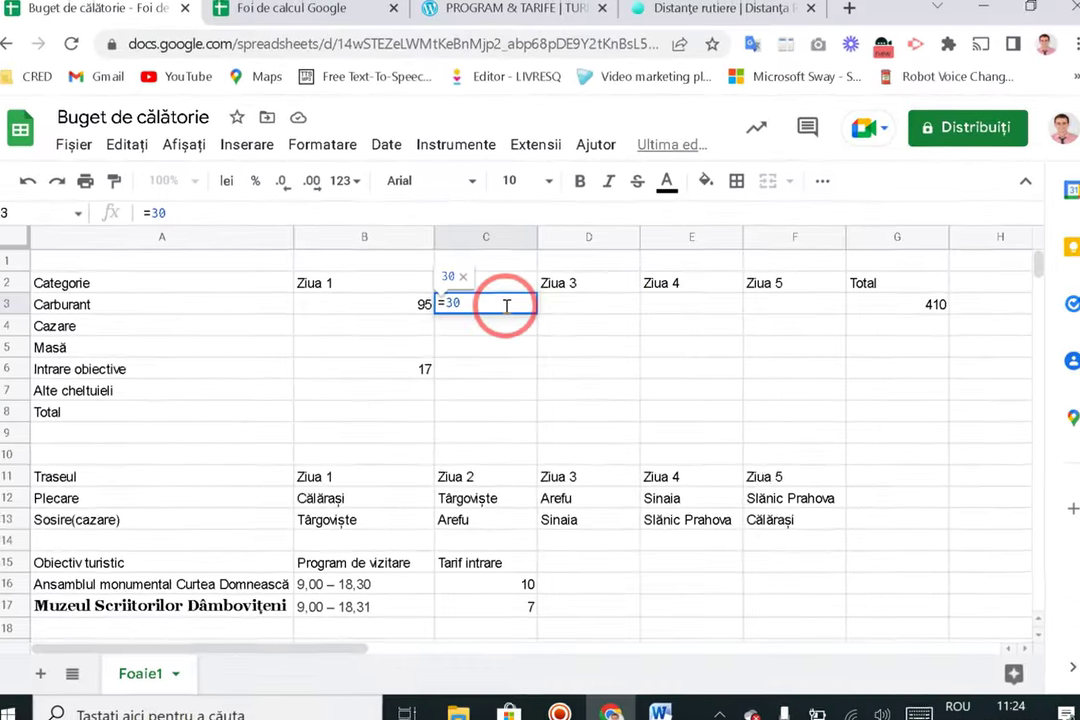
pyautogui.write('+')
pyautogui.write('3')
pyautogui.write('5')
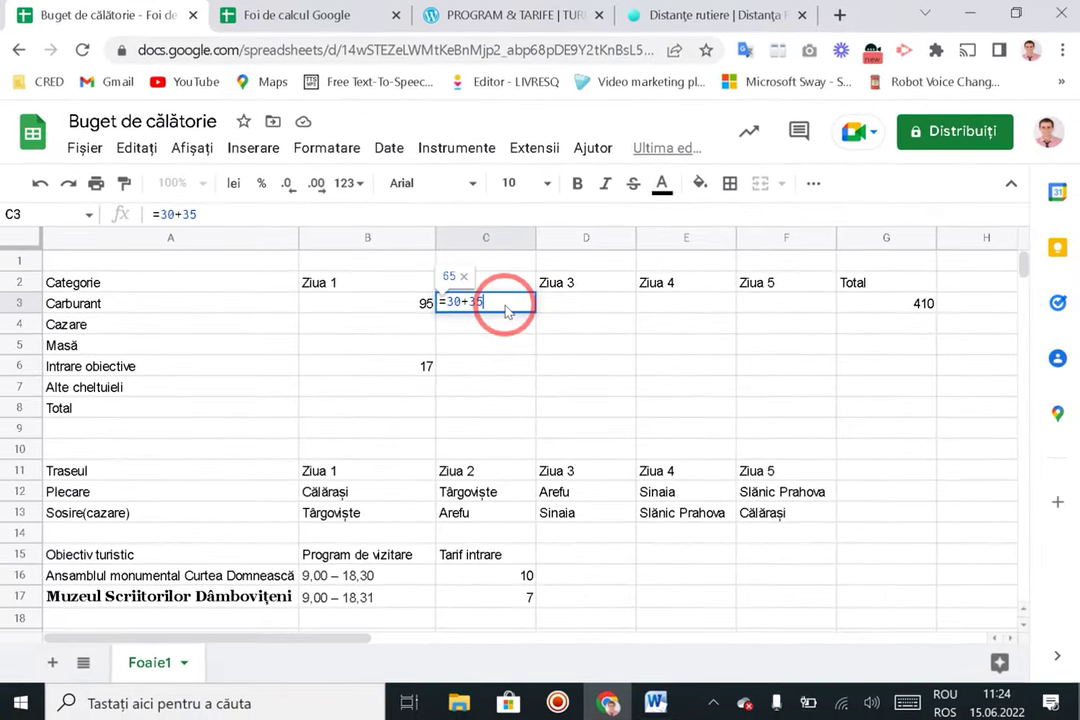
pyautogui.press('Return')
# Step: Recheck the Târgoviște–Arefu fuel cost on distanta.ro and replace the formula in cell C3 with 66
pyautogui.click(498, 306)
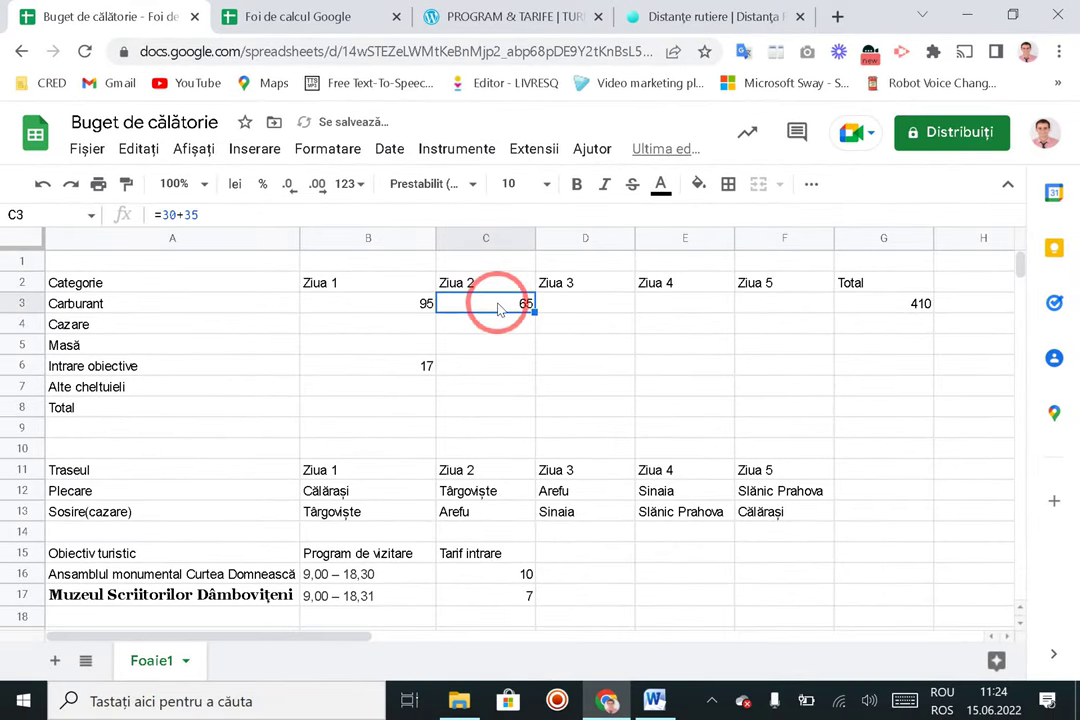
pyautogui.tripleClick(347, 215)
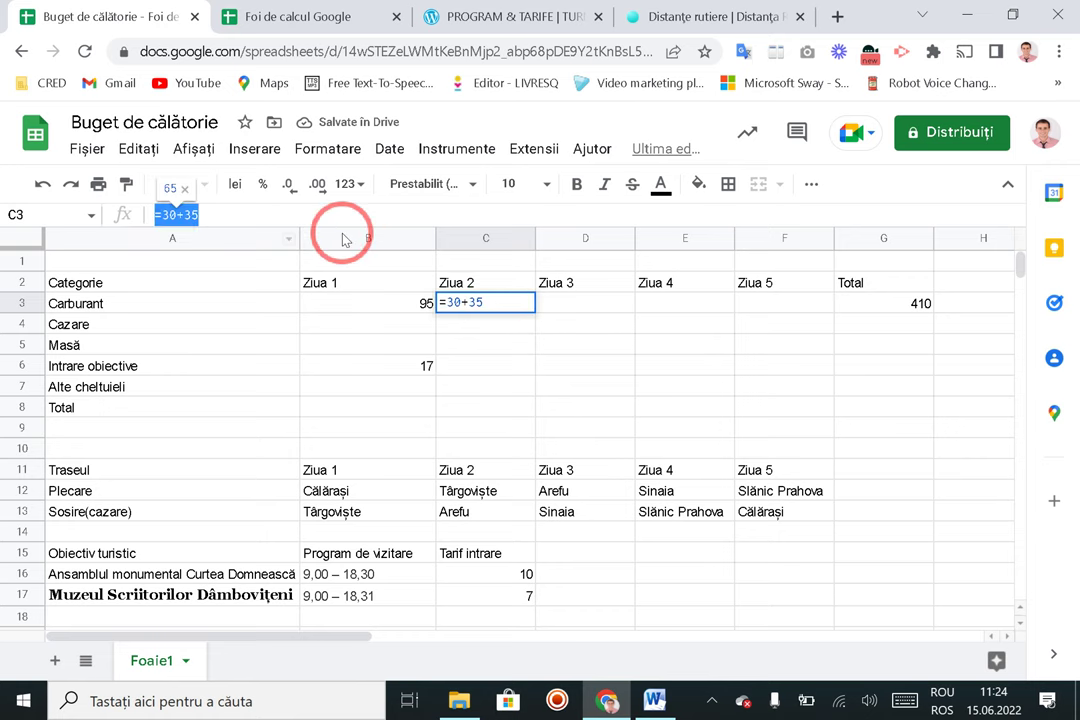
pyautogui.click(648, 20)
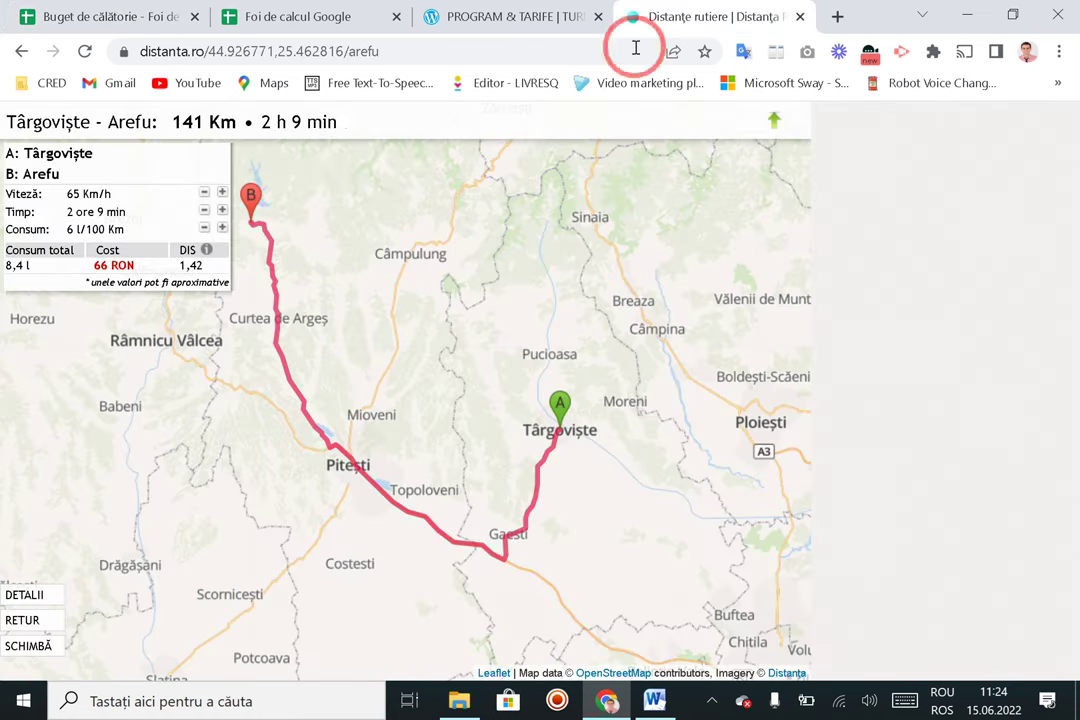
pyautogui.click(66, 8)
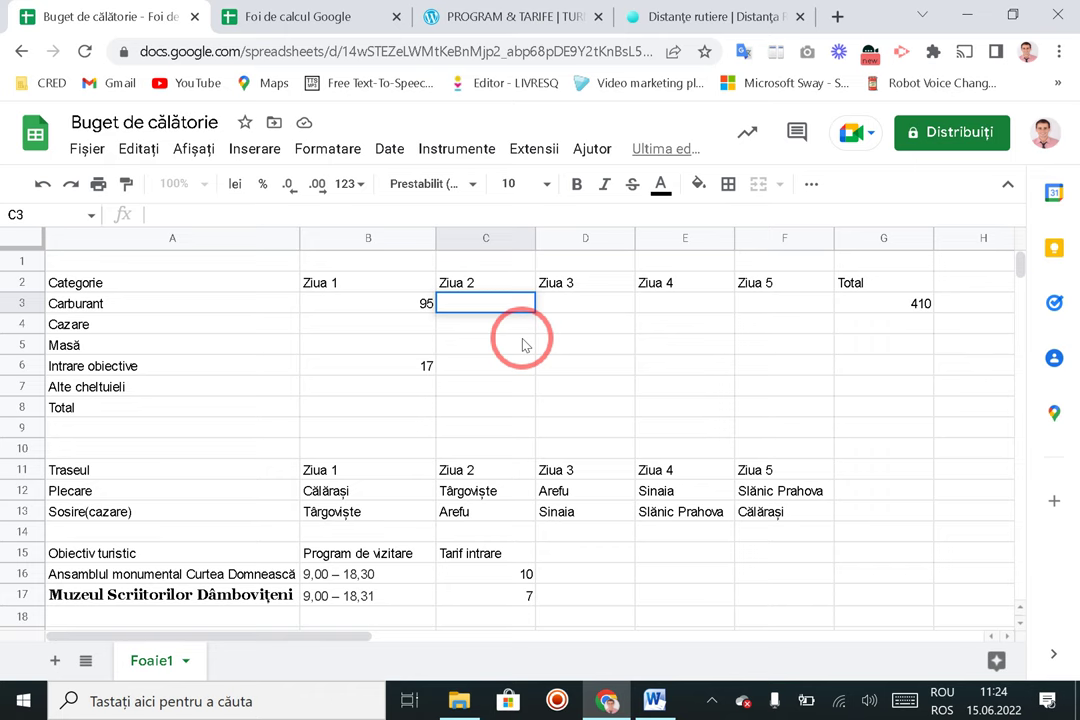
pyautogui.write('66')
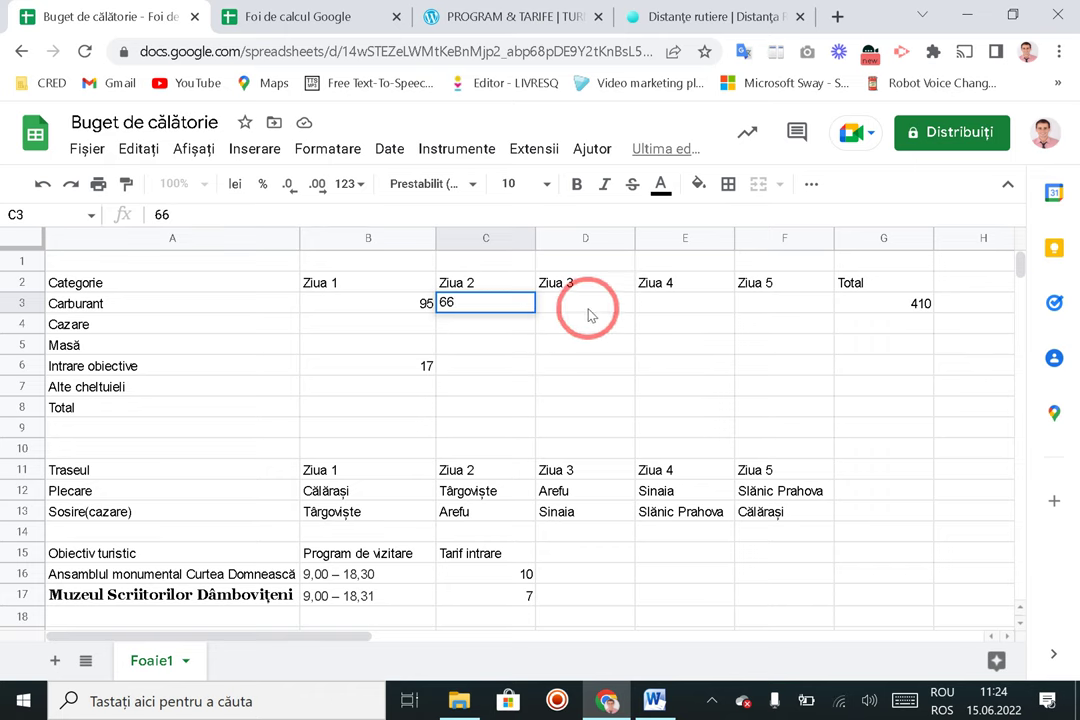
pyautogui.click(586, 308)
# Step: Edit the route on distanta.ro, setting Arefu as the starting point and Cârțișoara as the destination
pyautogui.click(668, 17)
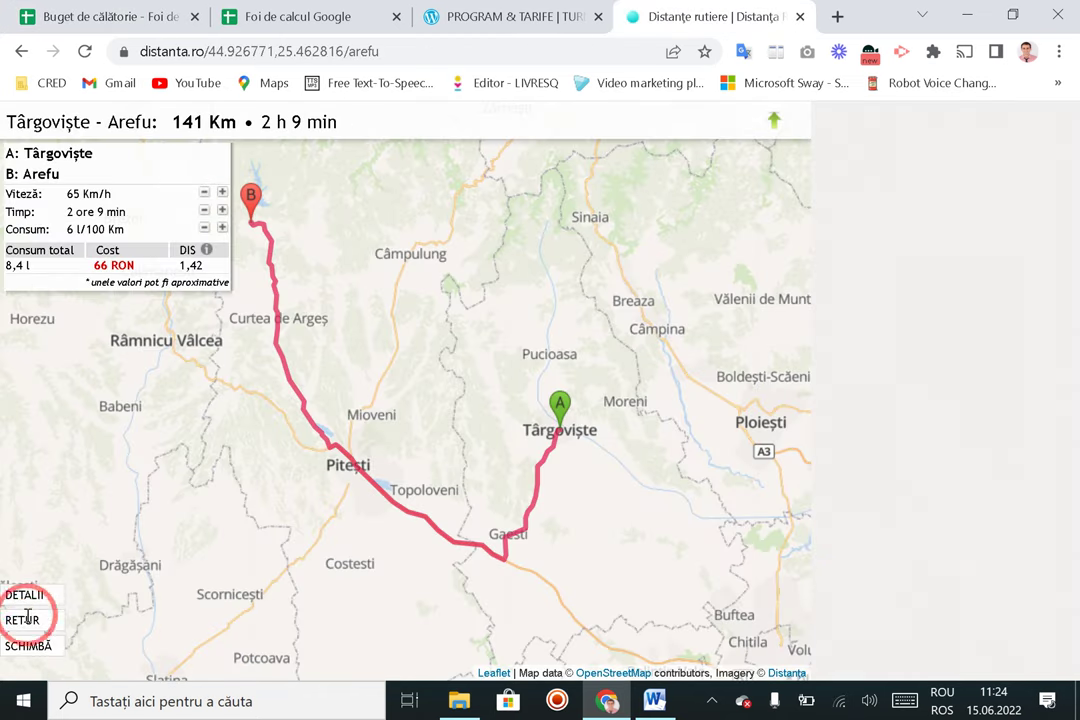
pyautogui.click(28, 647)
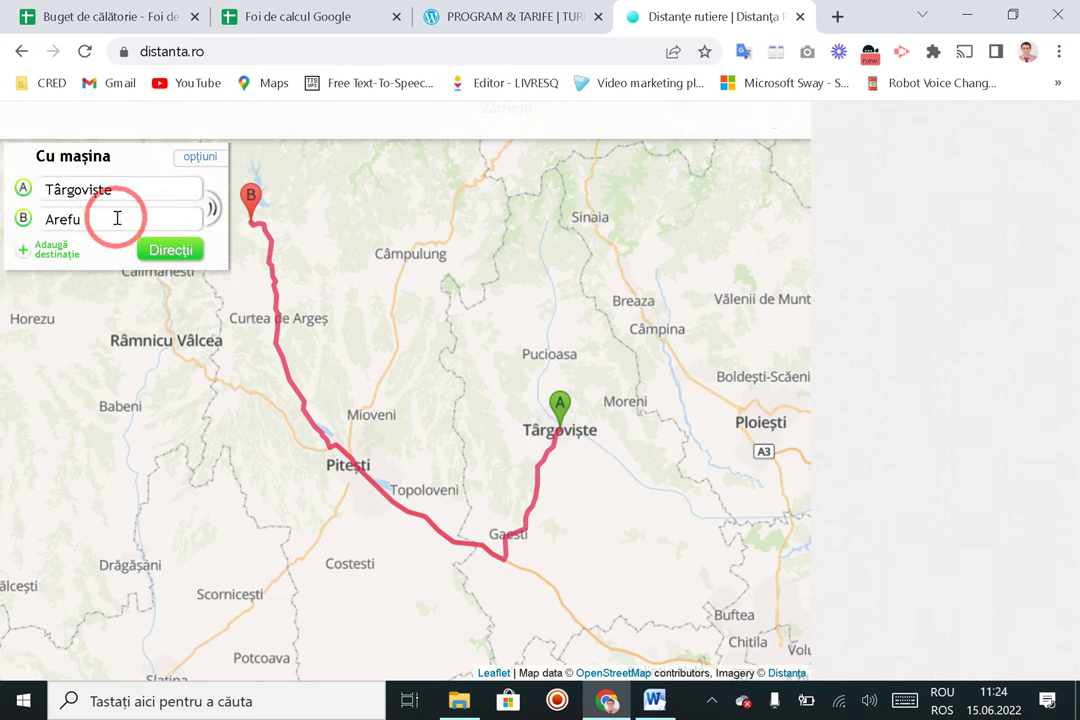
pyautogui.moveTo(120, 190); pyautogui.dragTo(3, 190)
pyautogui.write('Arefu')
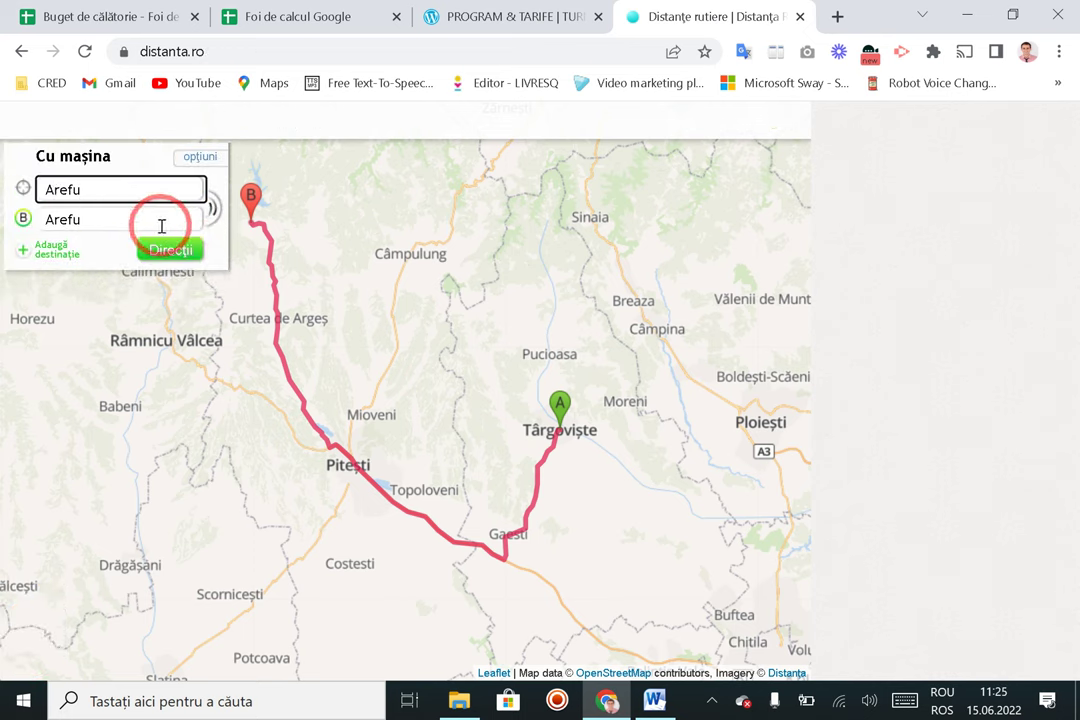
pyautogui.press('Tab')
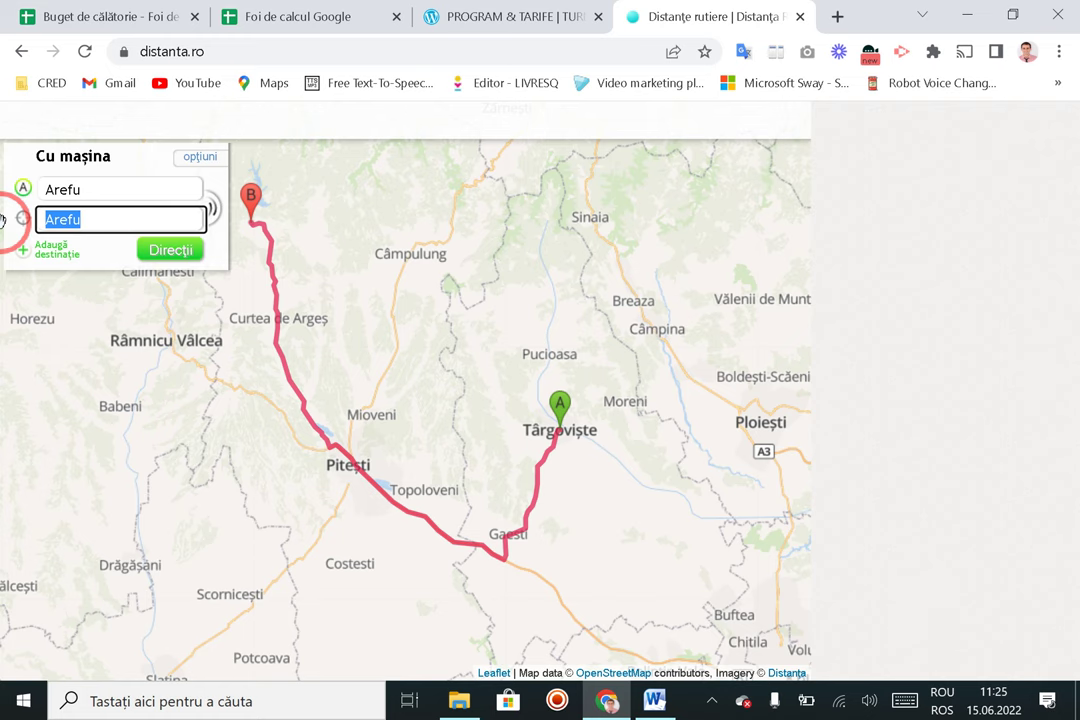
pyautogui.write('Că')
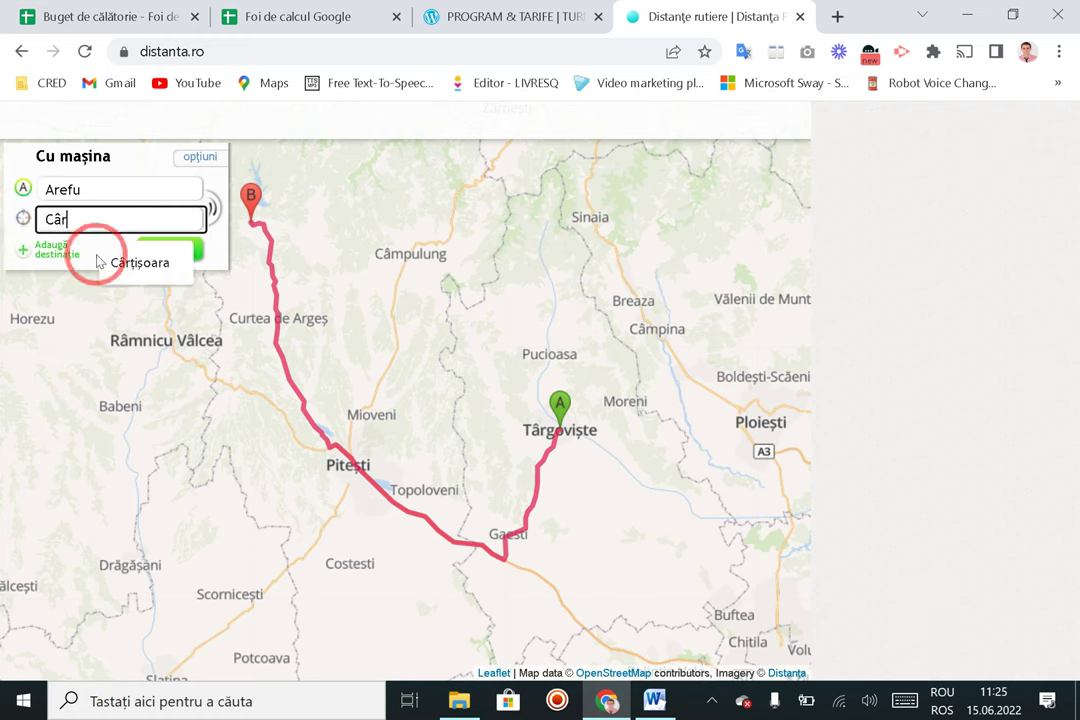
pyautogui.write('r')
pyautogui.click(100, 262)
# Step: Add Sinaia as the destination after Cârțișoara and calculate the route
pyautogui.click(55, 250)
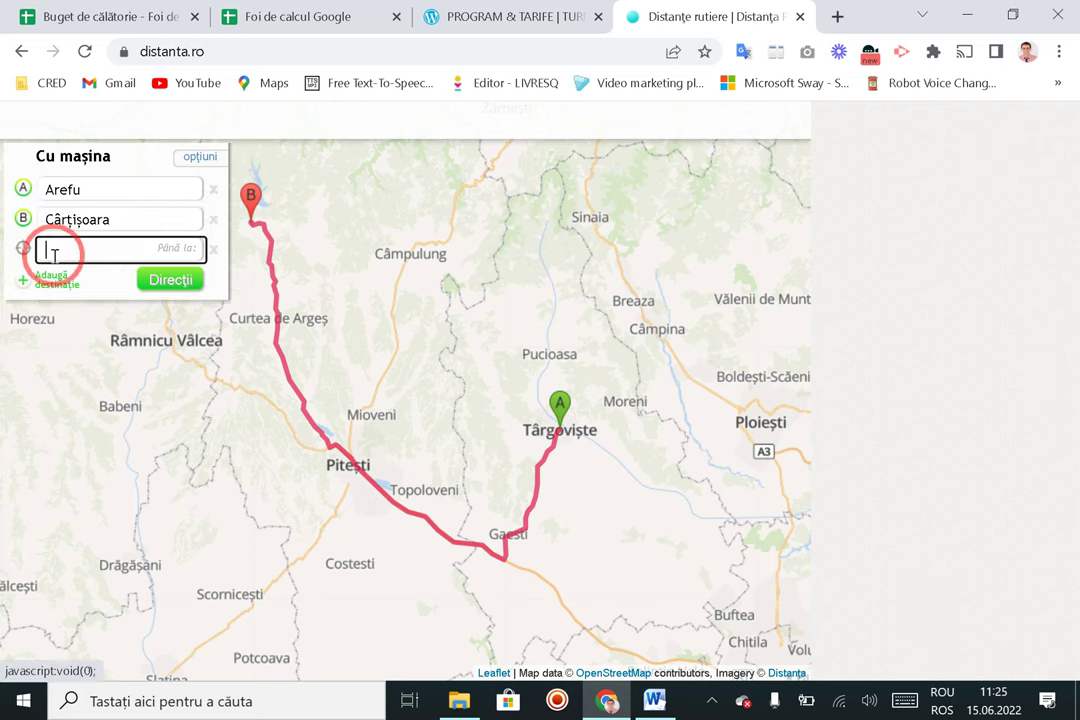
pyautogui.write('Sinaia')
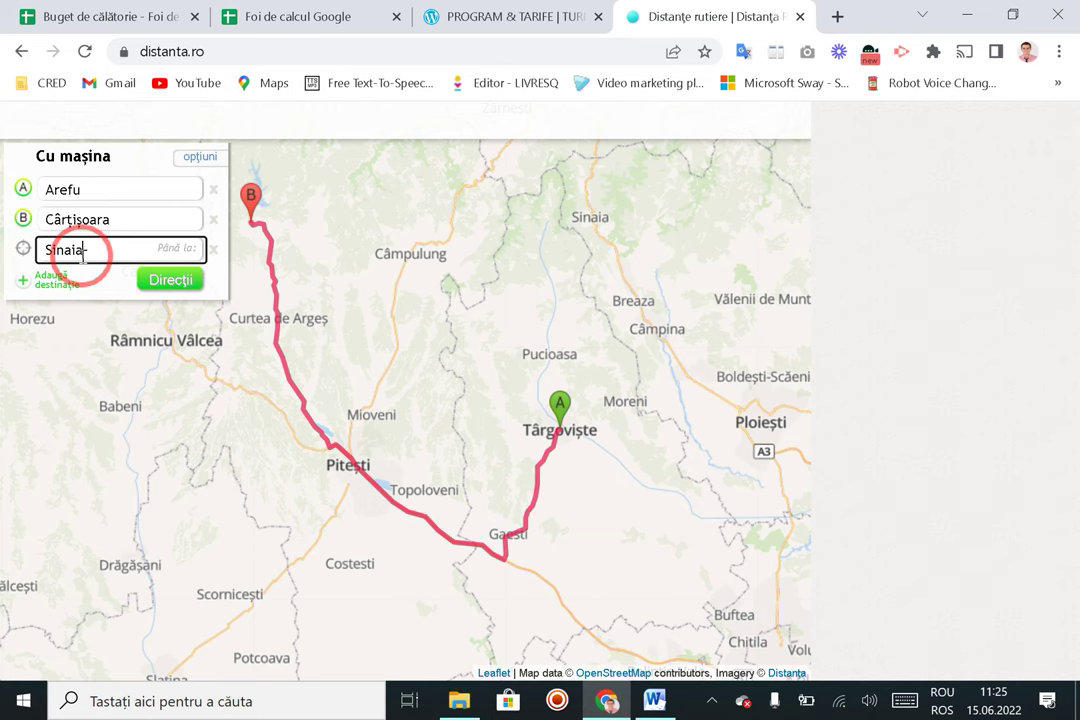
pyautogui.click(166, 283)
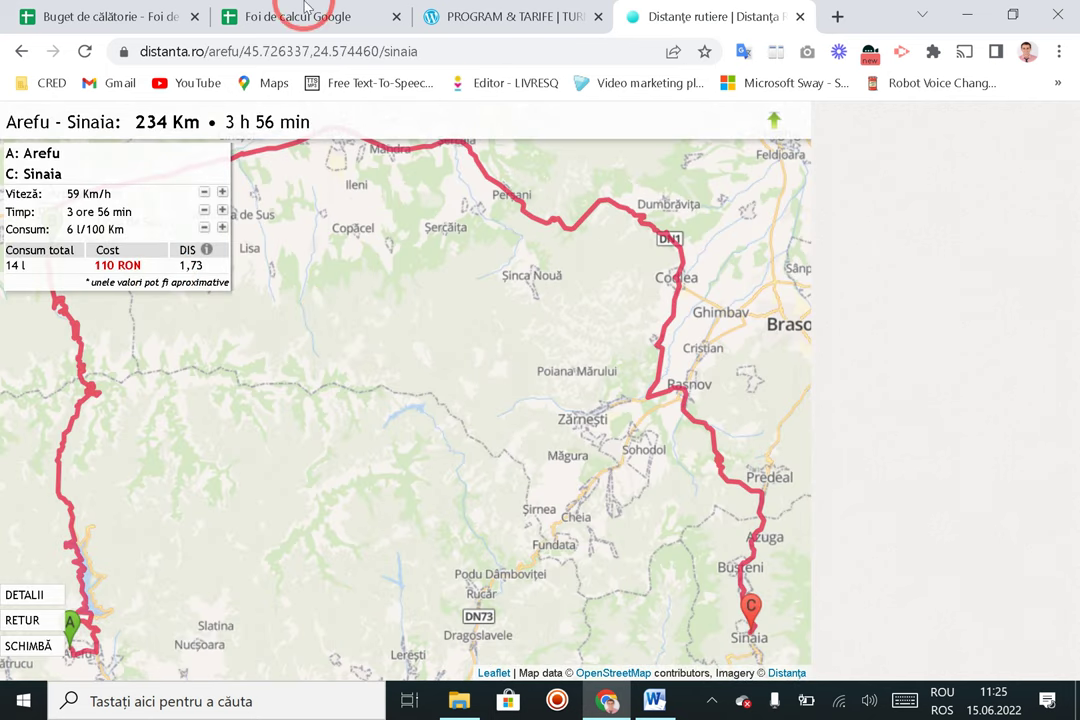
# Step: Return to the travel budget spreadsheet and enter 110 as the Ziua 3 Carburant cost in cell D3
pyautogui.click(305, 12)
pyautogui.click(96, 17)
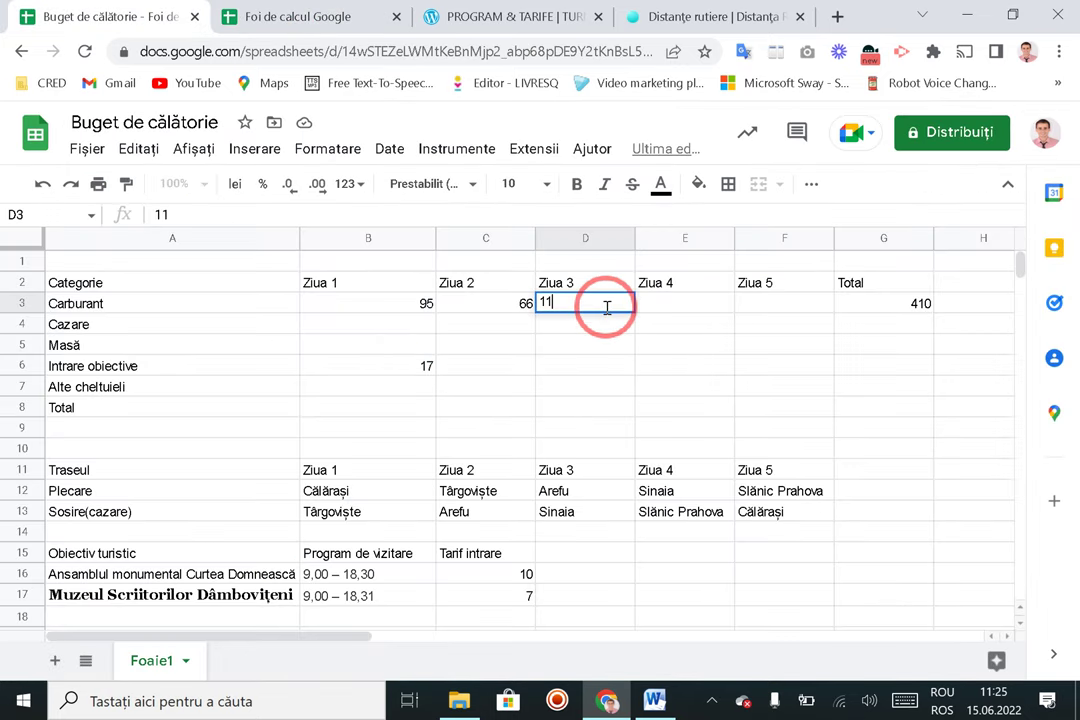
pyautogui.click(646, 310)
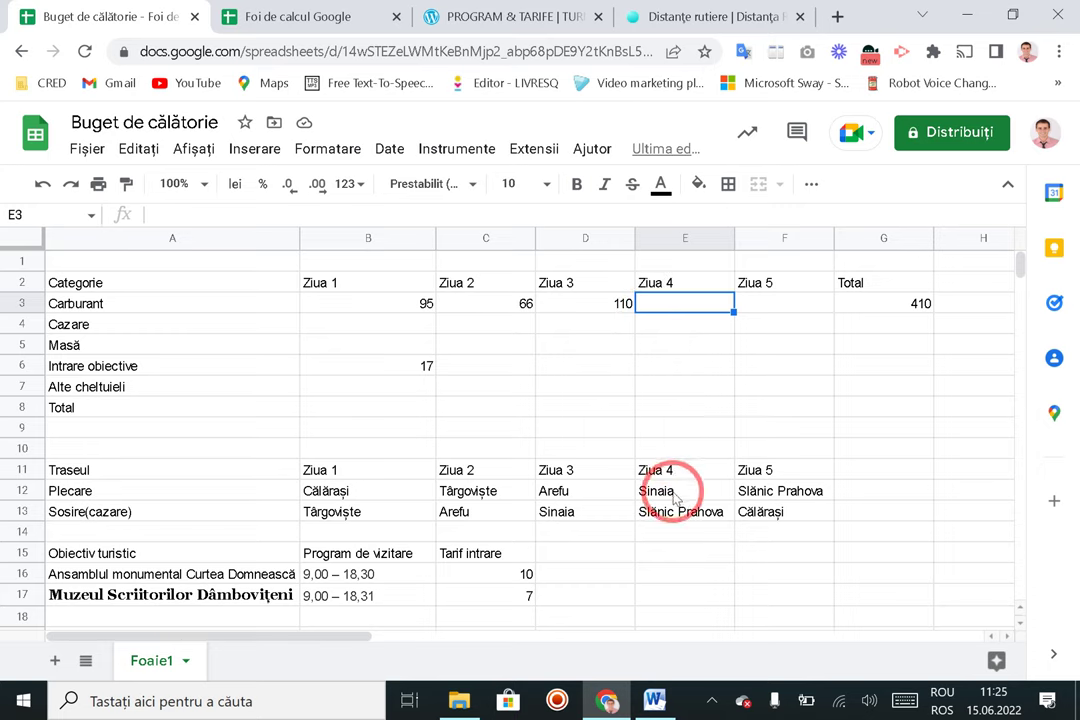
# Step: Change the distanta.ro route to run from Sinaia to Slănic Prahova, removing the Cârțișoara stop, and calculate it
pyautogui.click(683, 14)
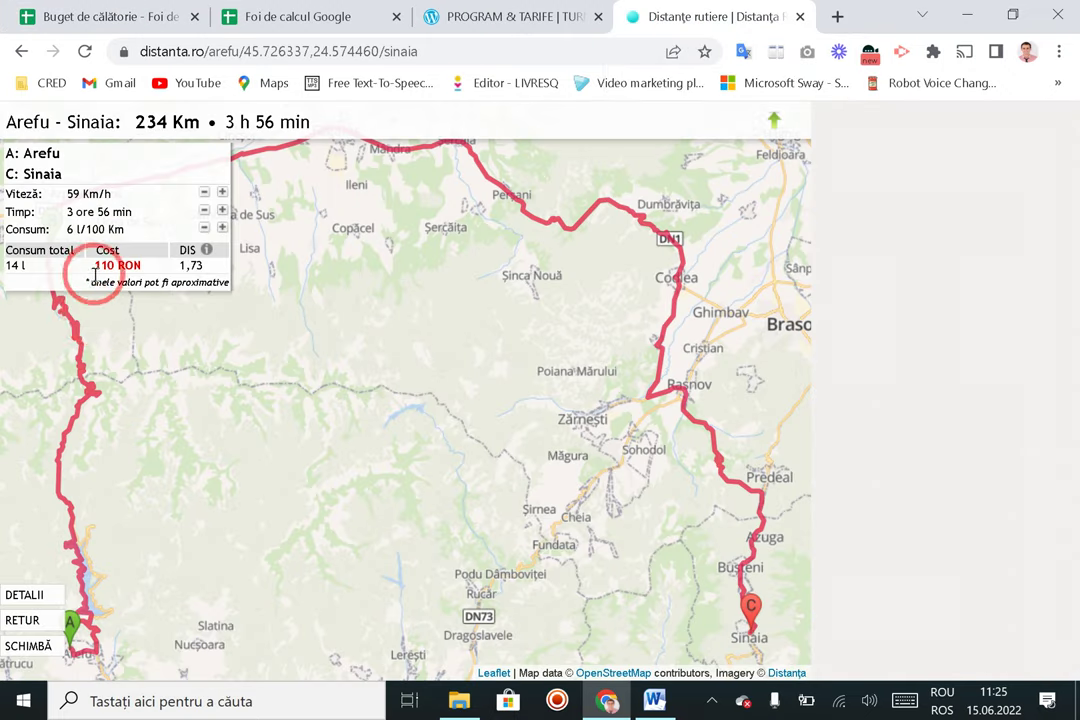
pyautogui.click(38, 648)
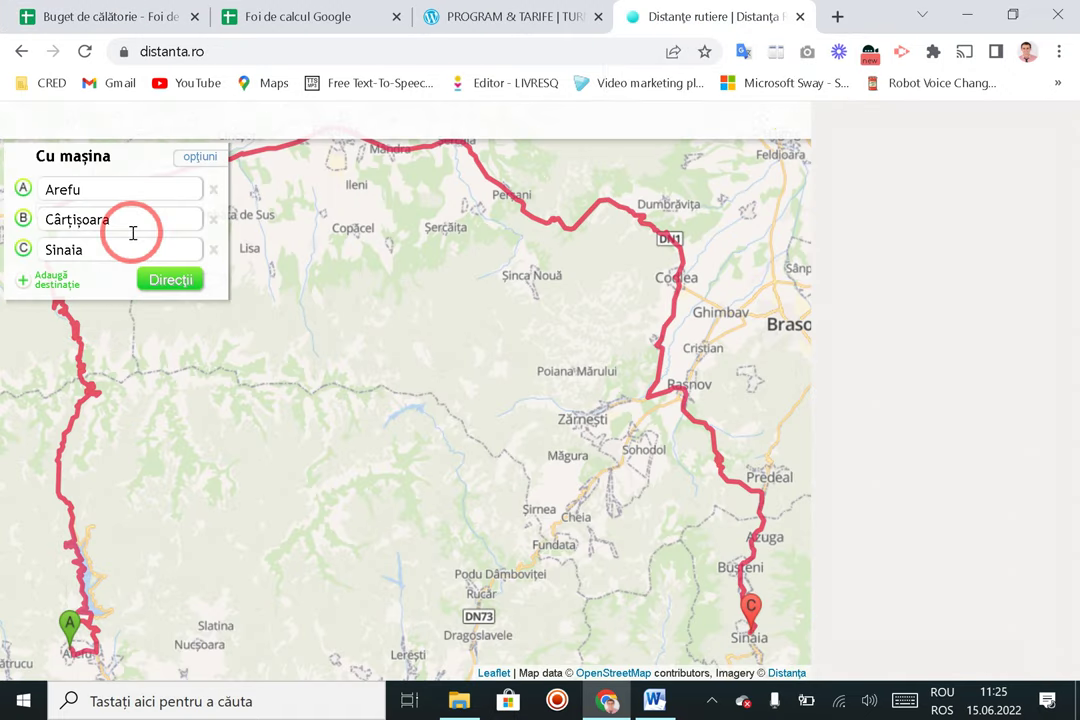
pyautogui.click(211, 219)
pyautogui.click(145, 190)
pyautogui.doubleClick(185, 196)
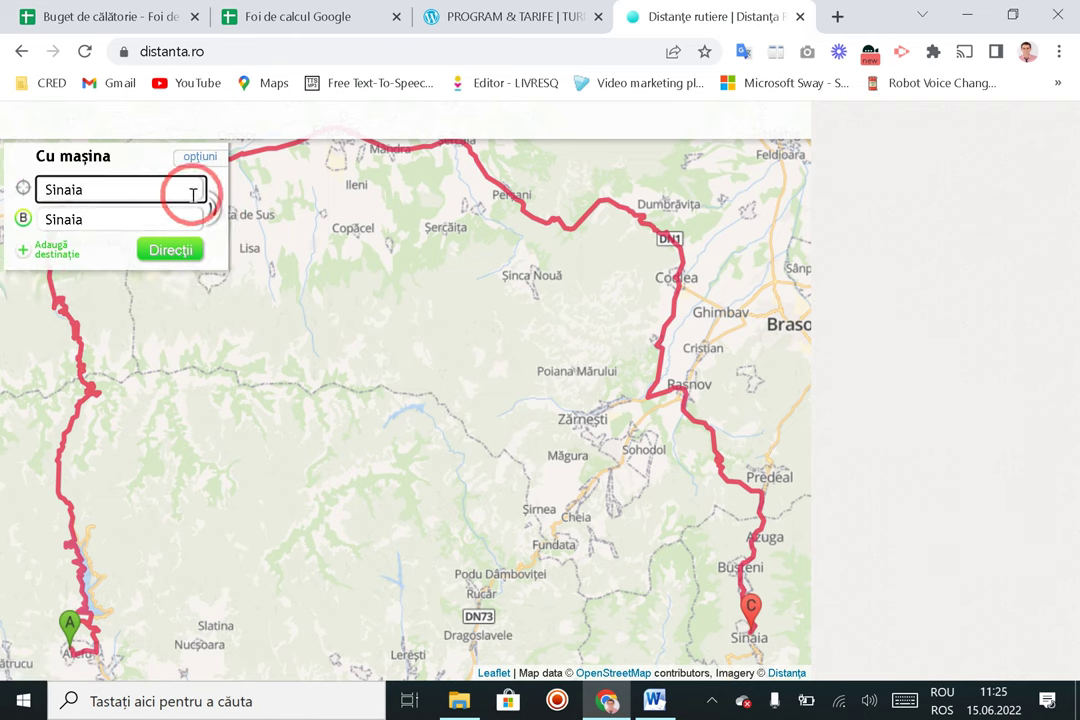
pyautogui.click(157, 212)
pyautogui.doubleClick(157, 212)
pyautogui.write('Si')
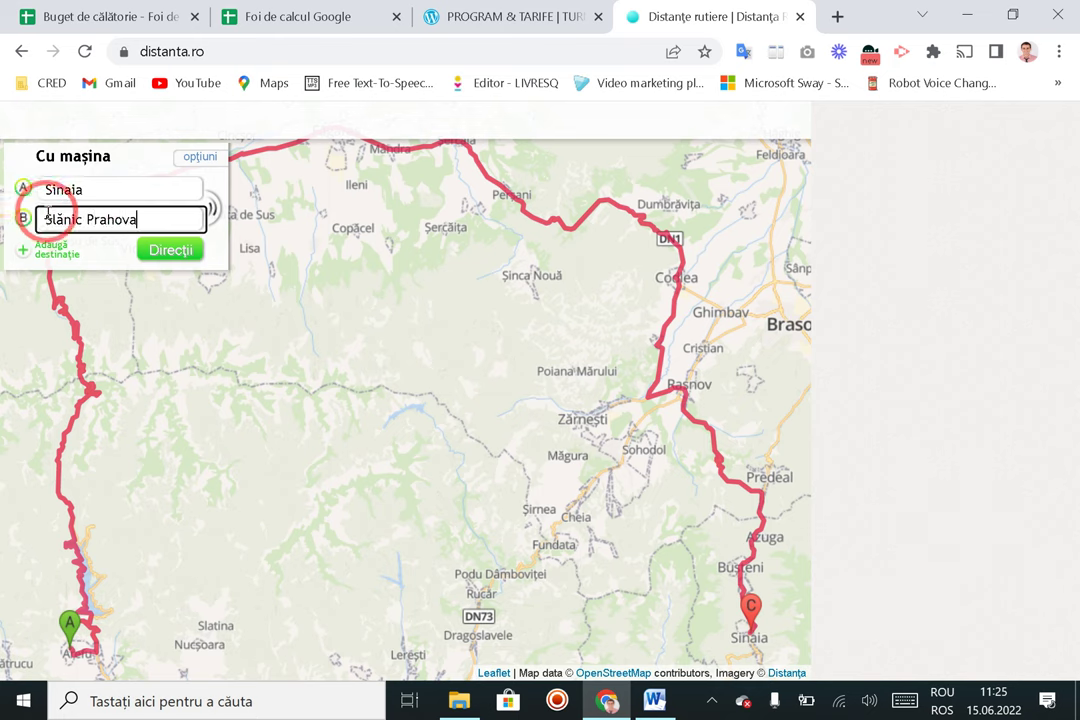
pyautogui.click(115, 278)
pyautogui.click(172, 250)
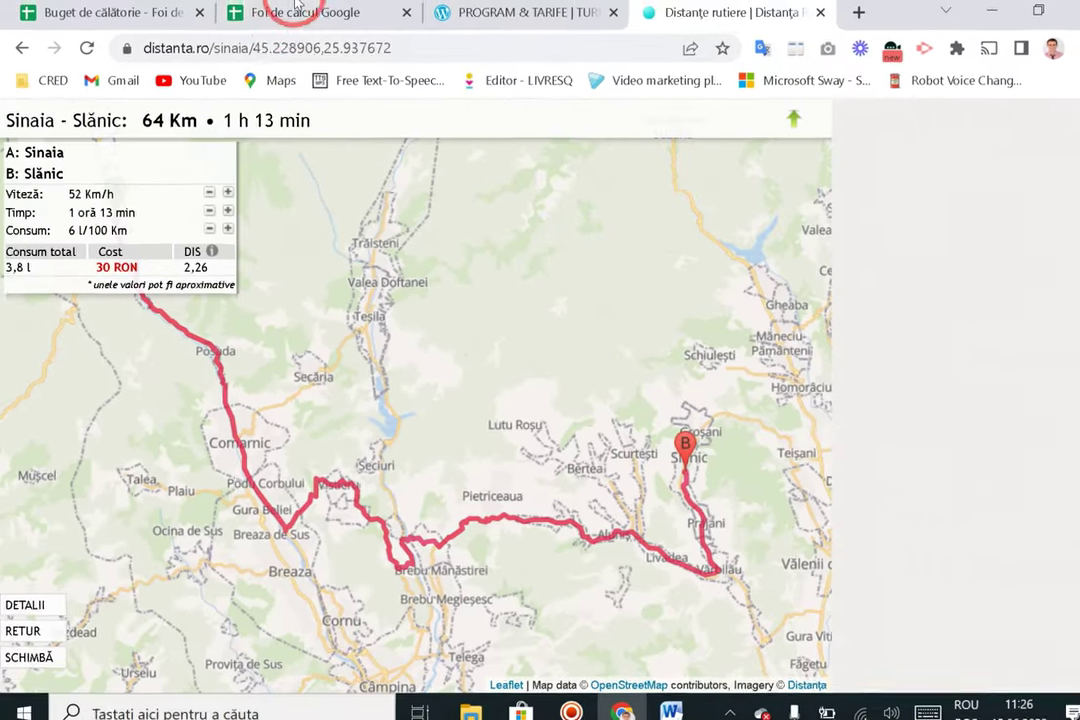
# Step: Go back to the travel budget spreadsheet and enter 30 as the Ziua 4 Carburant cost in cell E3
pyautogui.click(295, 12)
pyautogui.click(470, 14)
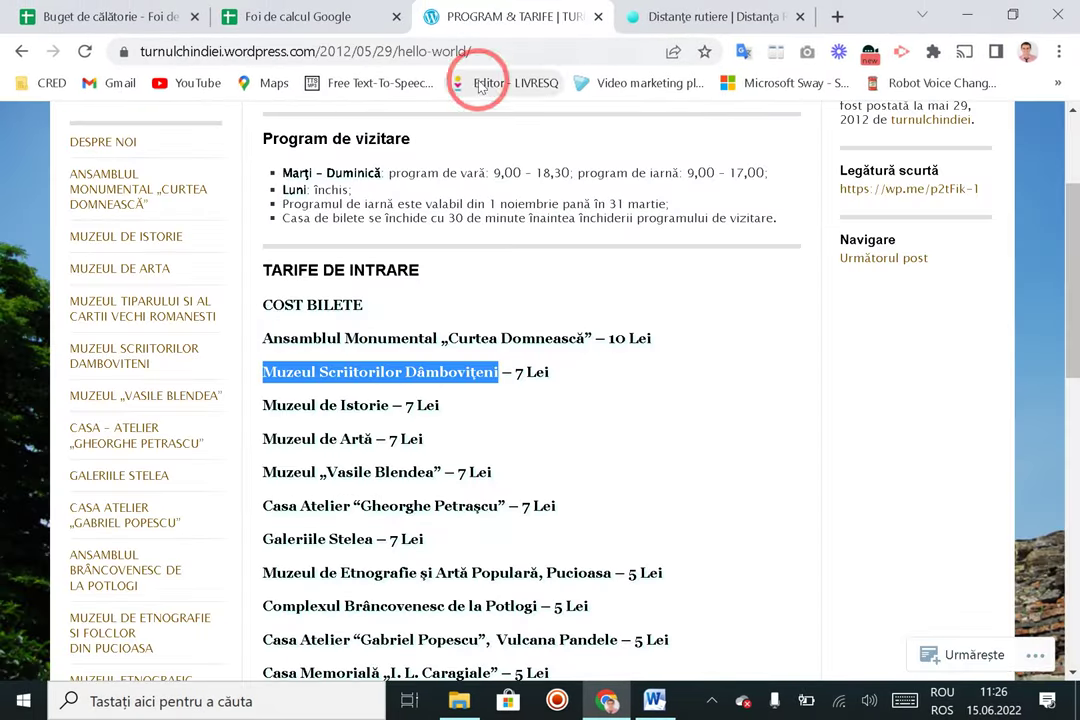
pyautogui.click(100, 14)
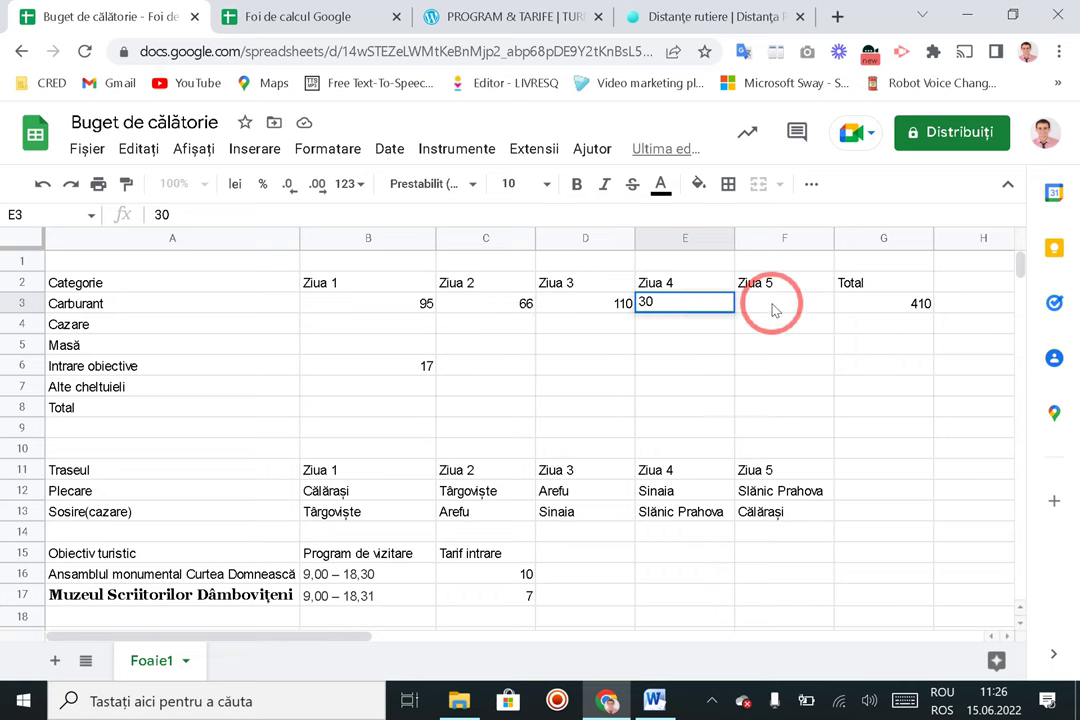
pyautogui.press('Tab')
# Step: Edit the route on distanta.ro, setting Slănic Prahova as the starting point and Berca as the destination
pyautogui.click(700, 12)
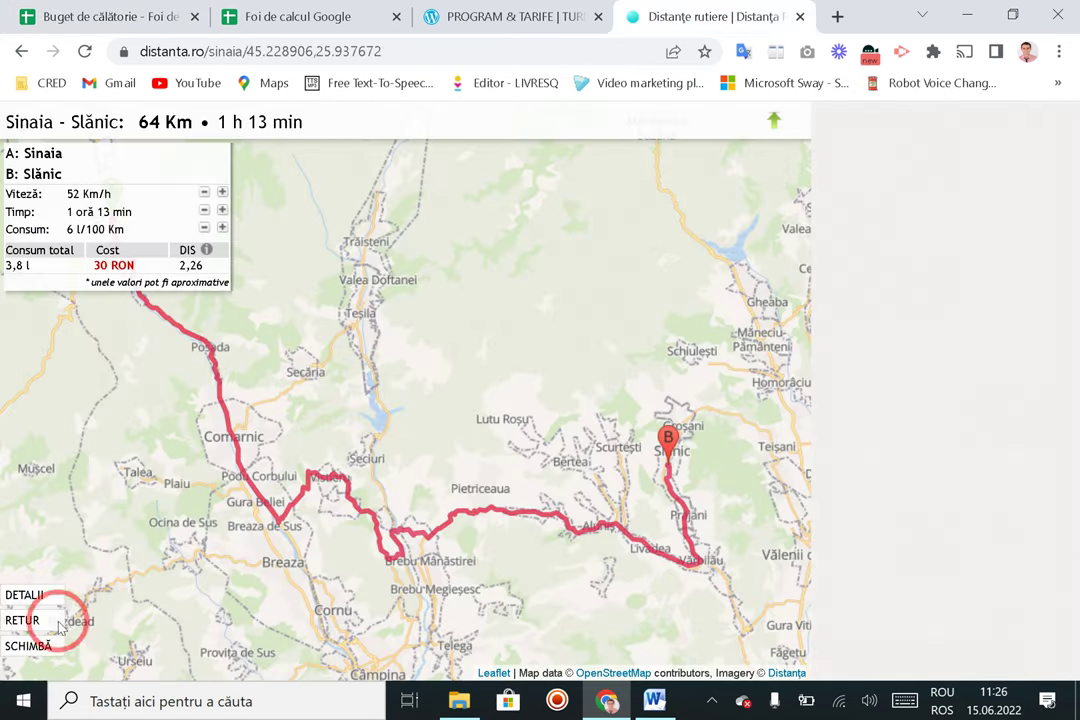
pyautogui.click(28, 645)
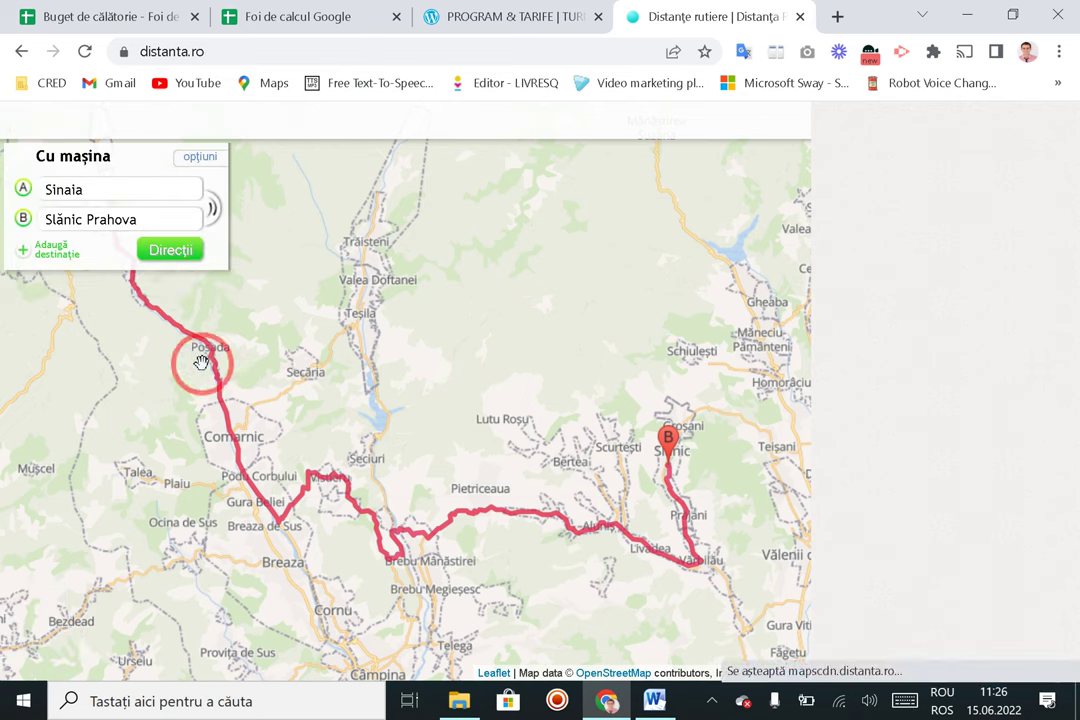
pyautogui.click(118, 192)
pyautogui.write('S')
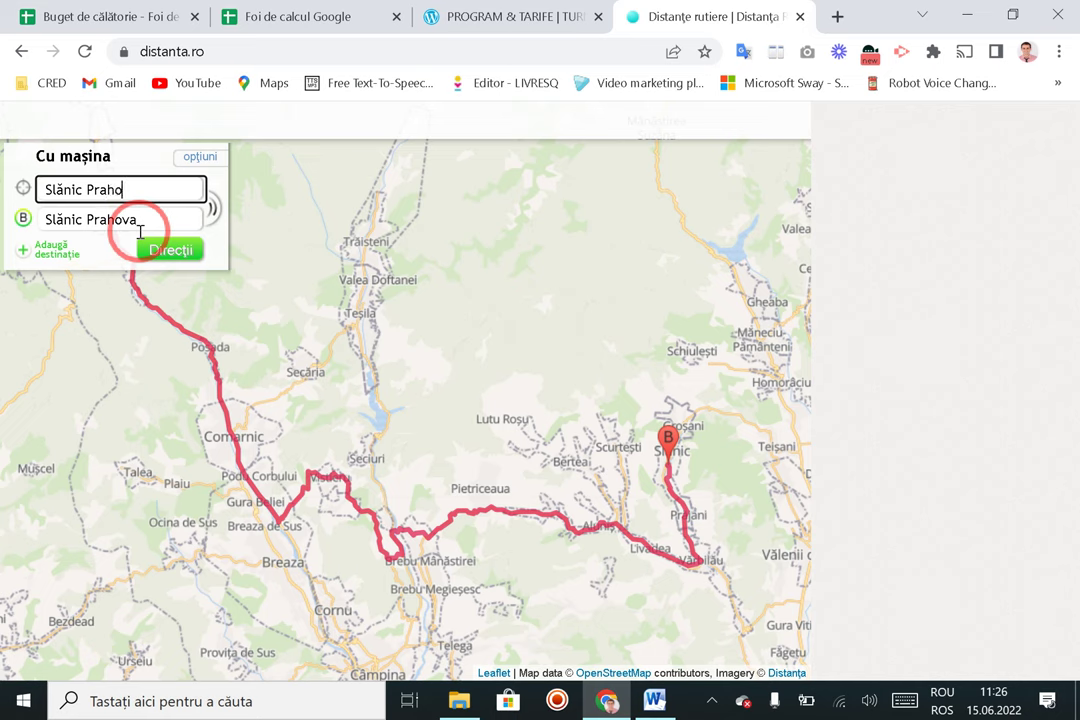
pyautogui.moveTo(145, 222); pyautogui.dragTo(16, 218)
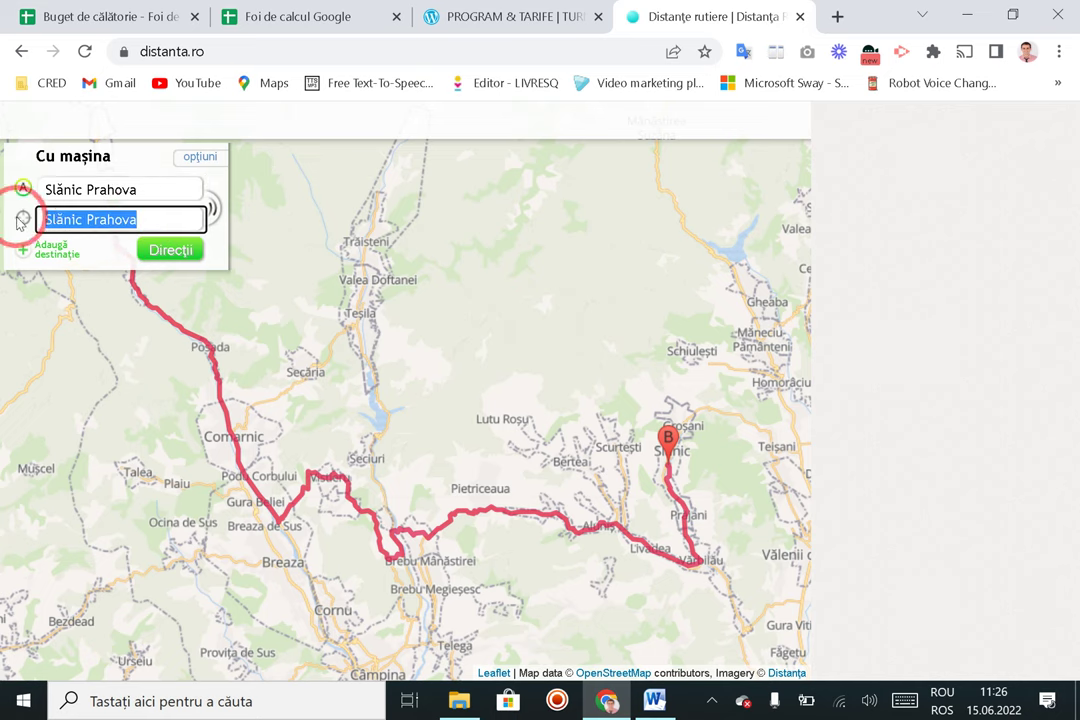
pyautogui.write('Berca')
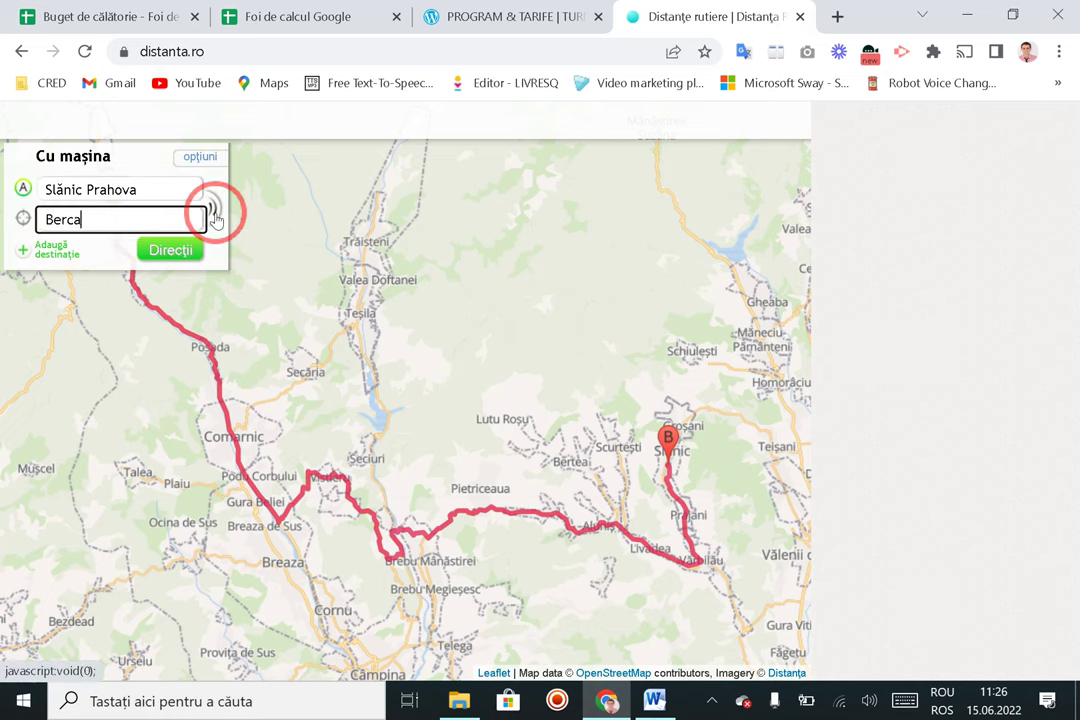
# Step: Add Călărași as the destination after Berca and calculate the route
pyautogui.click(40, 258)
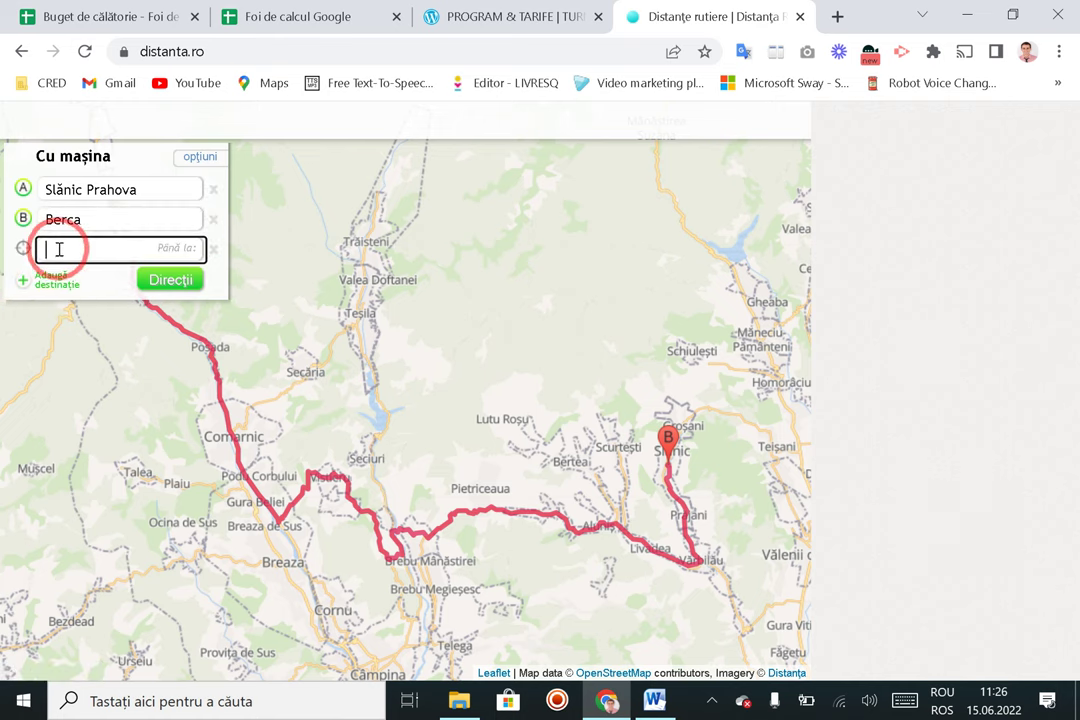
pyautogui.write('Călăr')
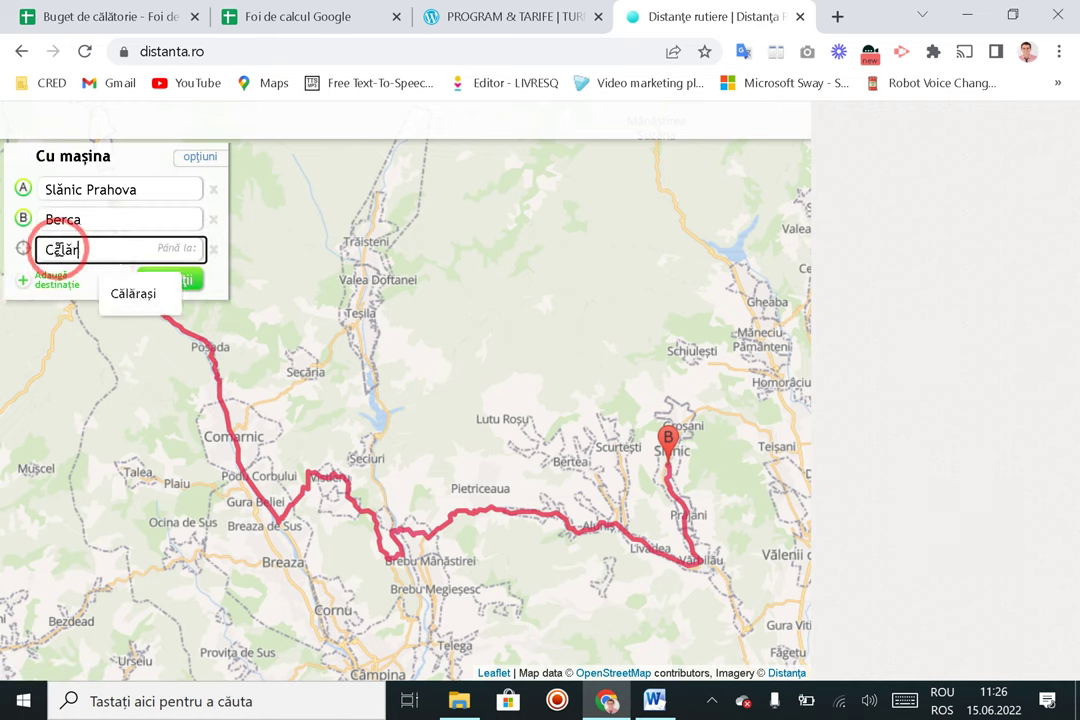
pyautogui.write('ași')
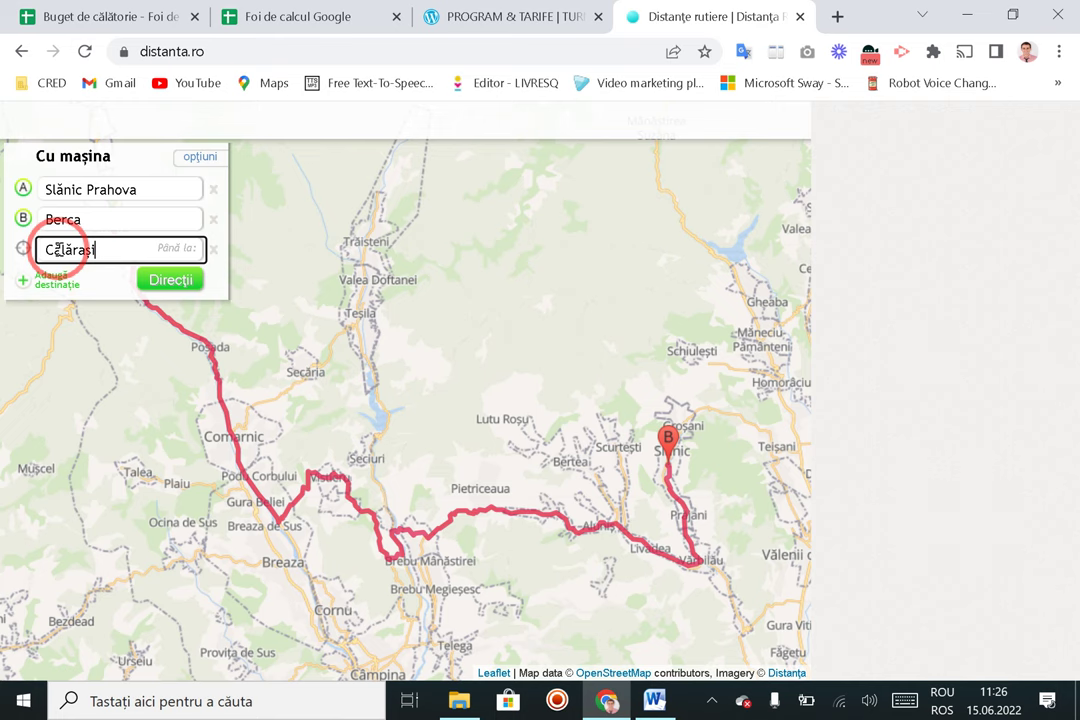
pyautogui.click(170, 285)
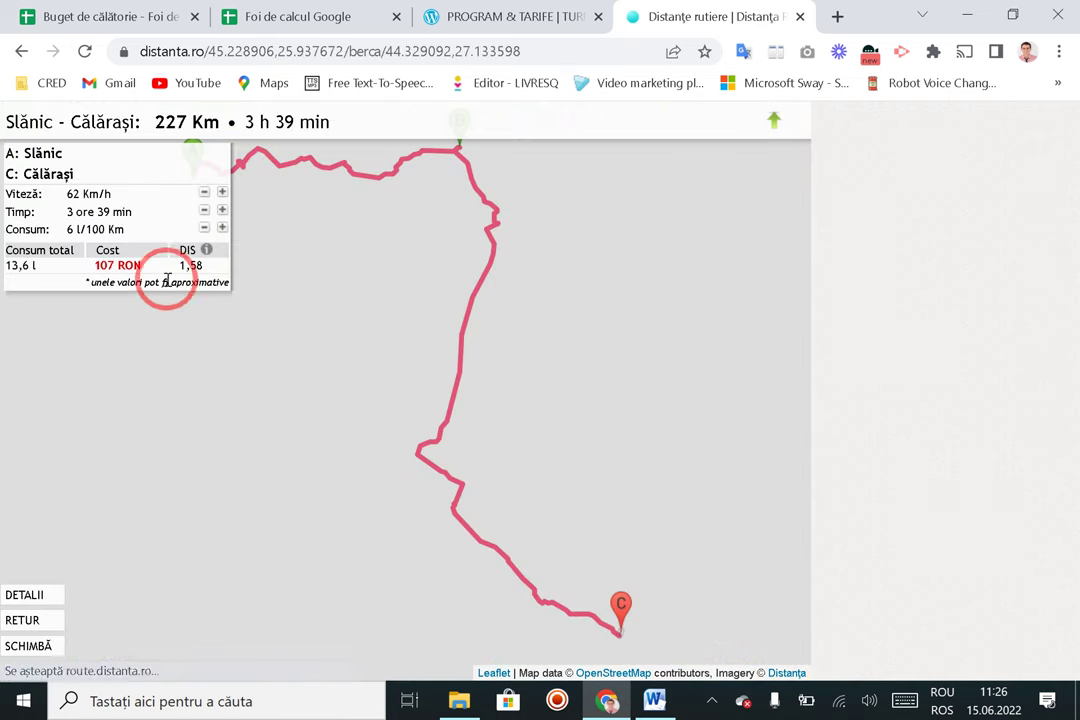
pyautogui.scroll(-1, 415, 281)
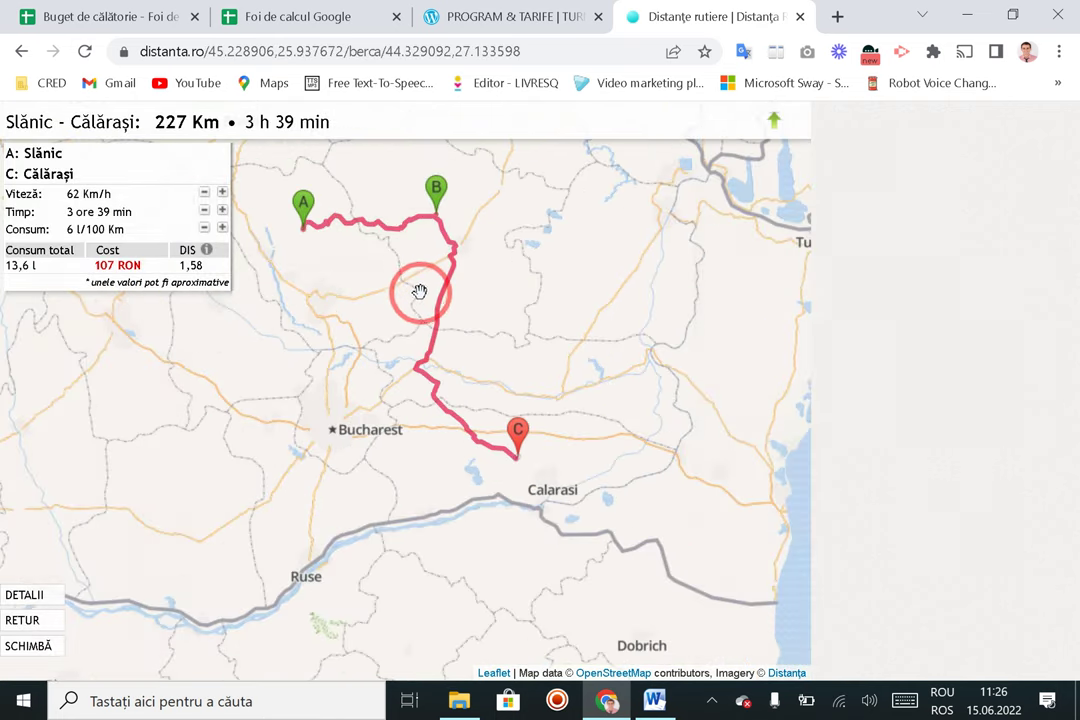
# Step: In the travel budget spreadsheet, enter 107 as the Ziua 5 Carburant cost in cell F3 and clear the Carburant total in G3
pyautogui.click(95, 17)
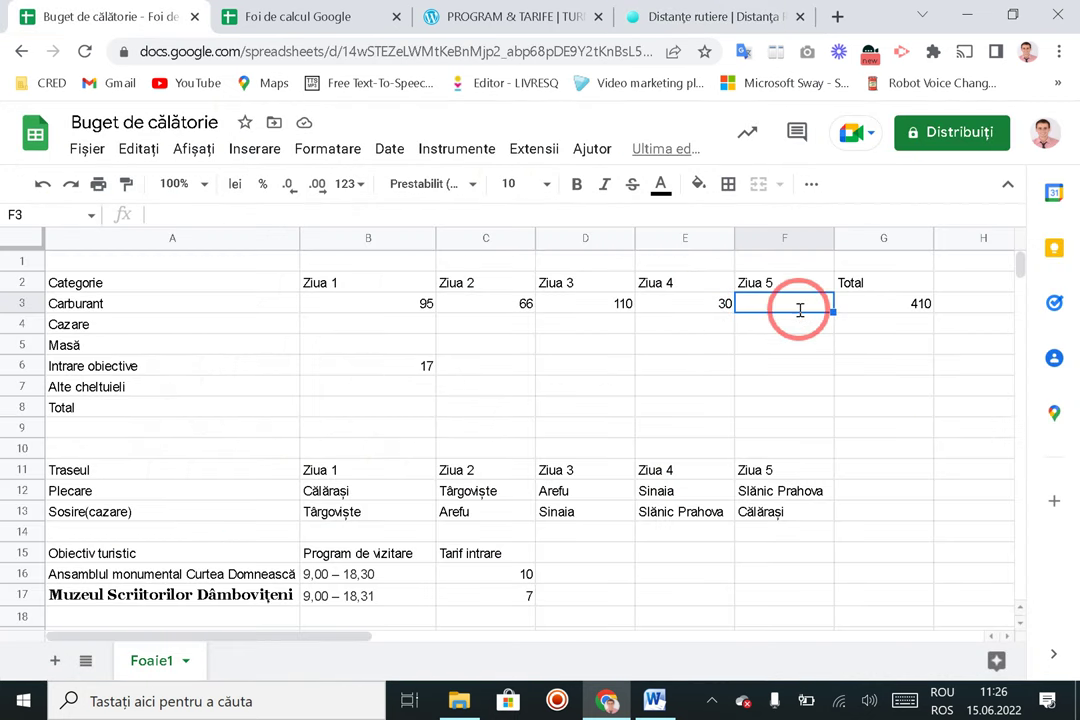
pyautogui.click(883, 313)
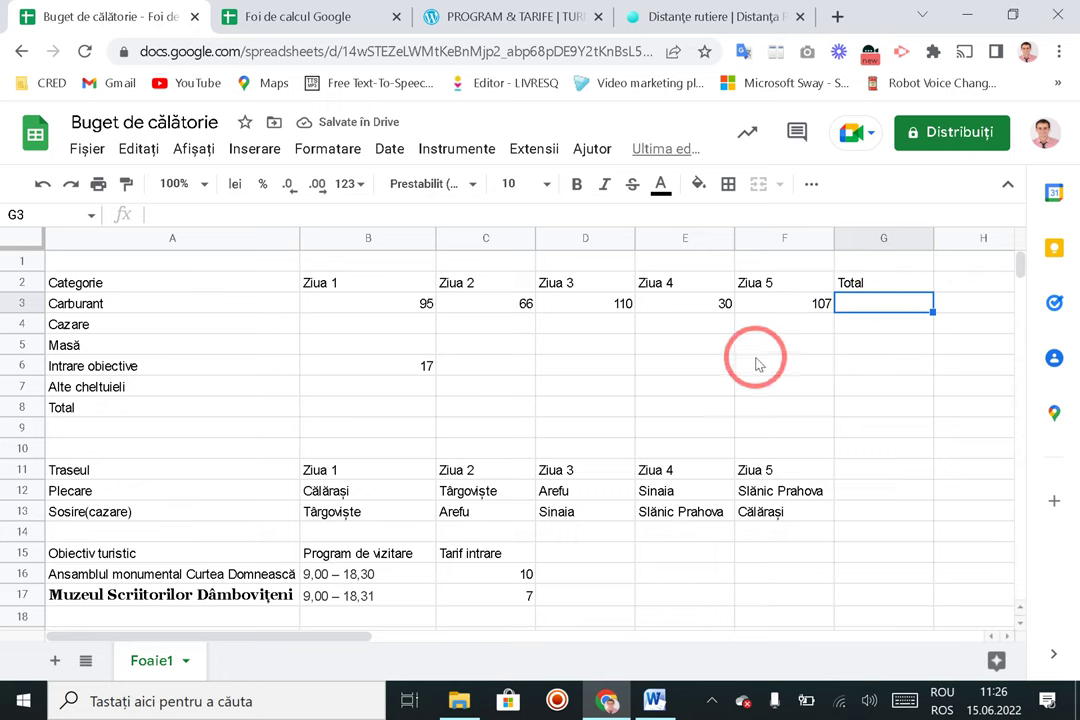
pyautogui.write('=')
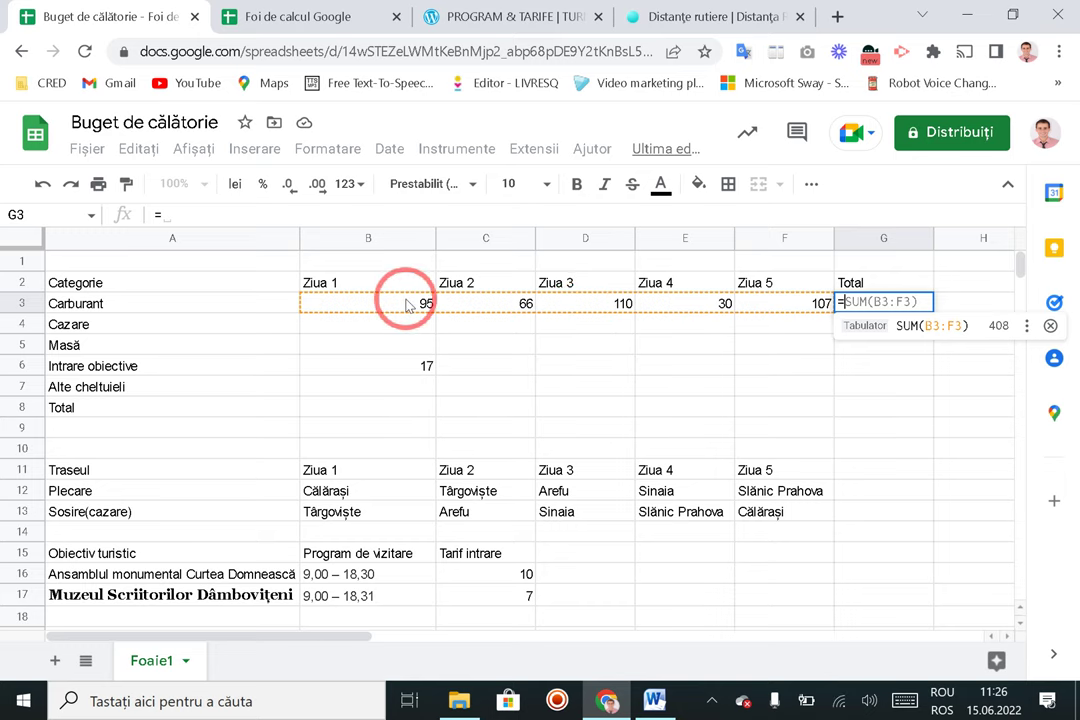
pyautogui.press('Tab')
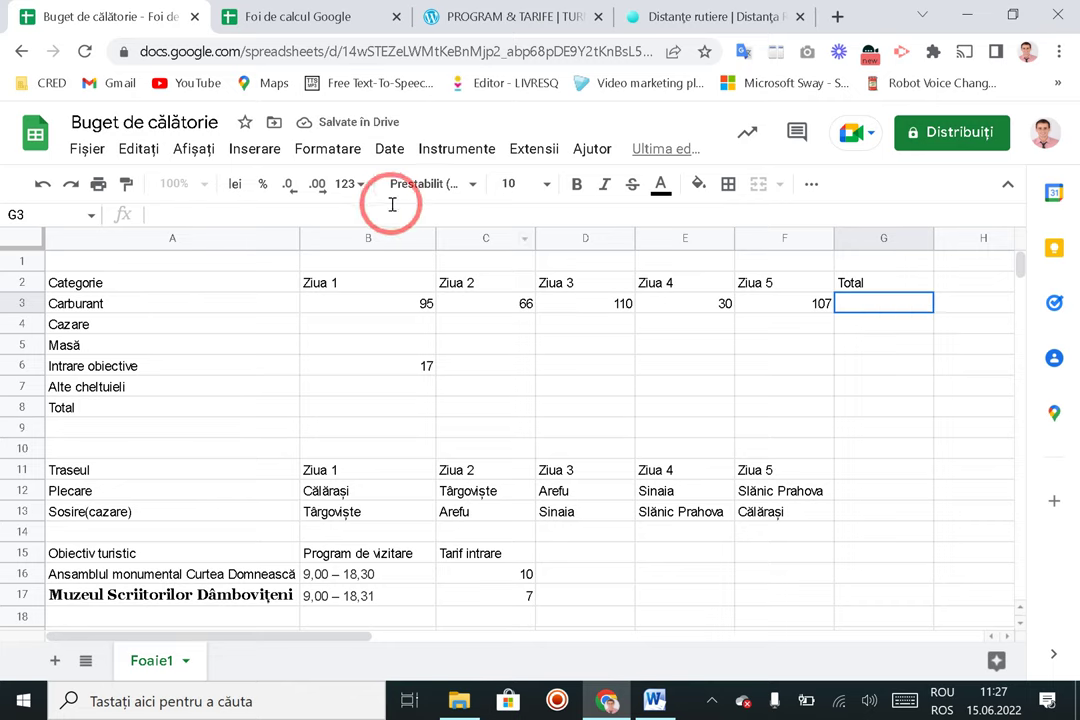
# Step: Insert the SUM function in cell G3 over the range B3:F3 to total the Carburant costs
pyautogui.click(255, 149)
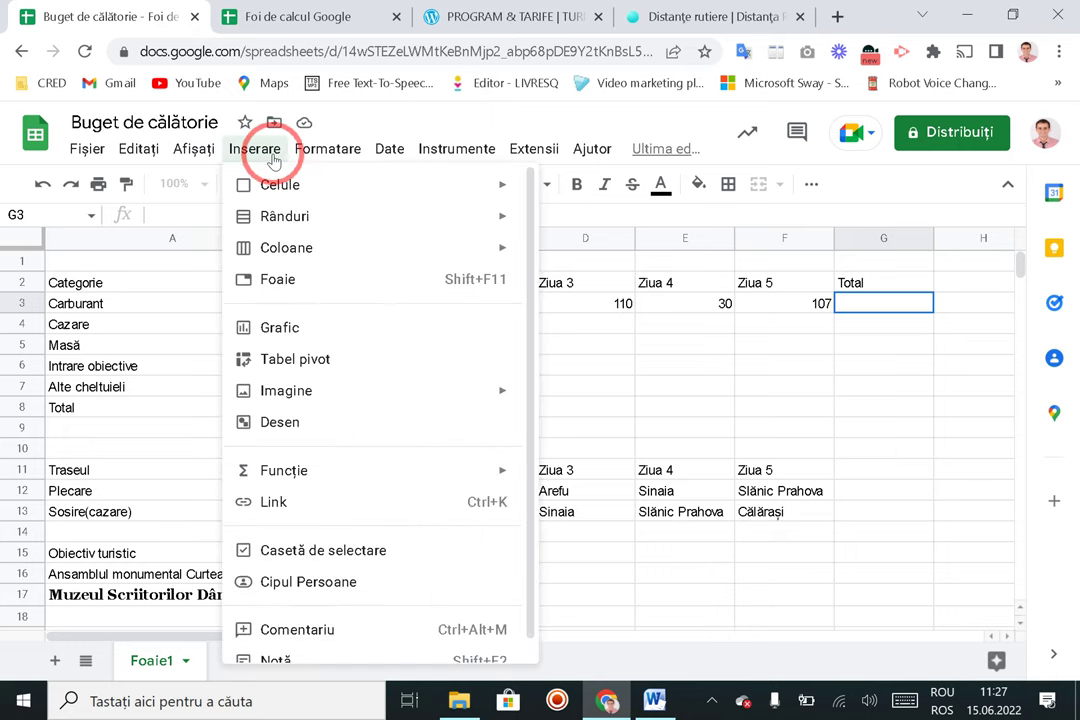
pyautogui.moveTo(310, 472)
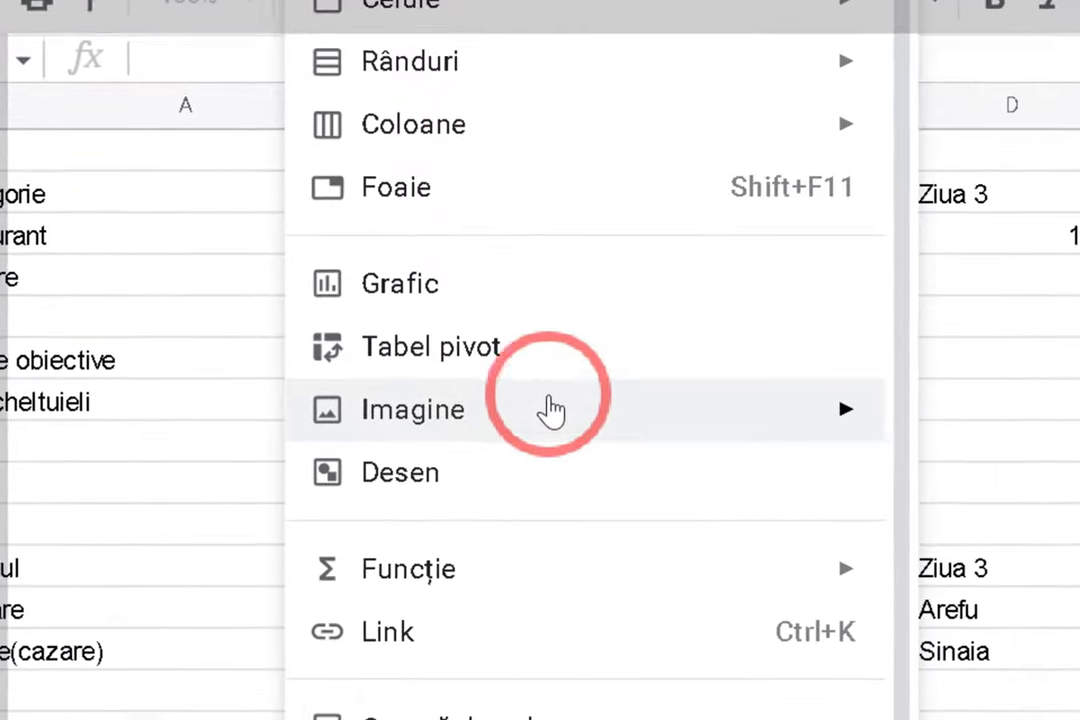
pyautogui.moveTo(543, 569)
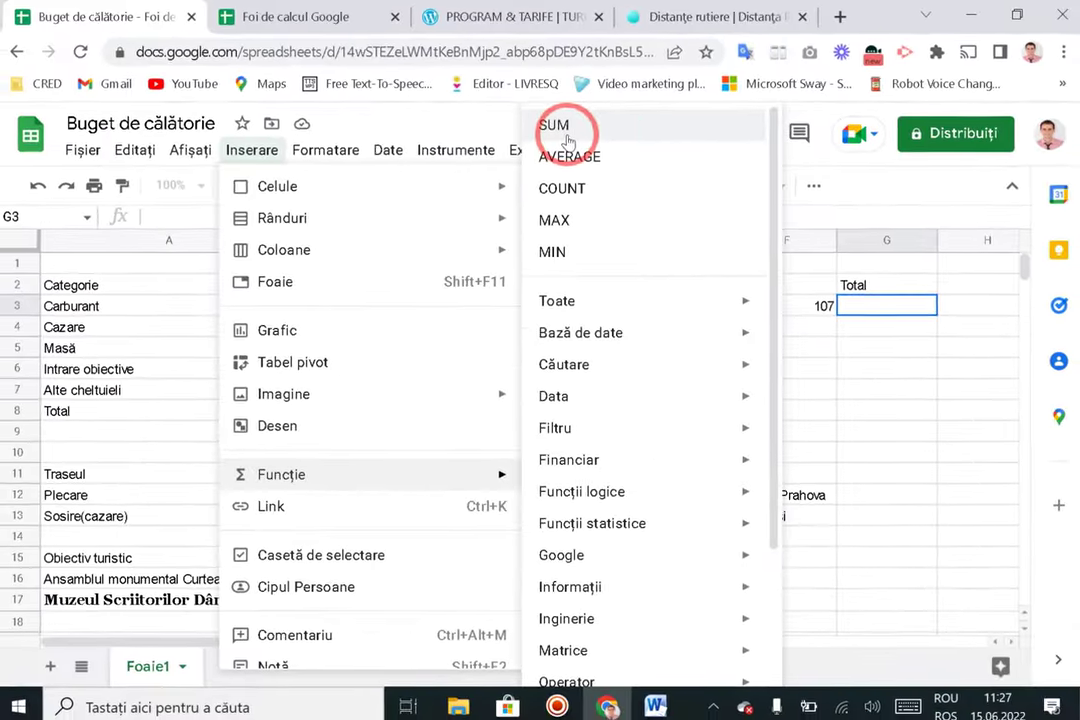
pyautogui.click(565, 136)
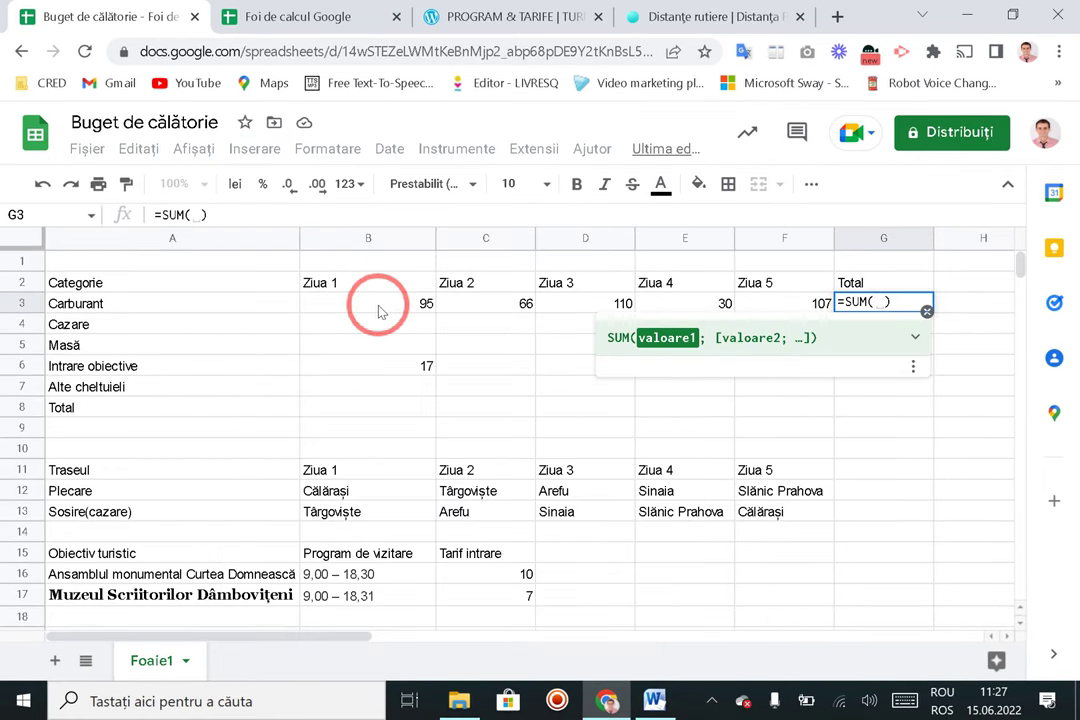
pyautogui.moveTo(378, 311); pyautogui.dragTo(783, 305)
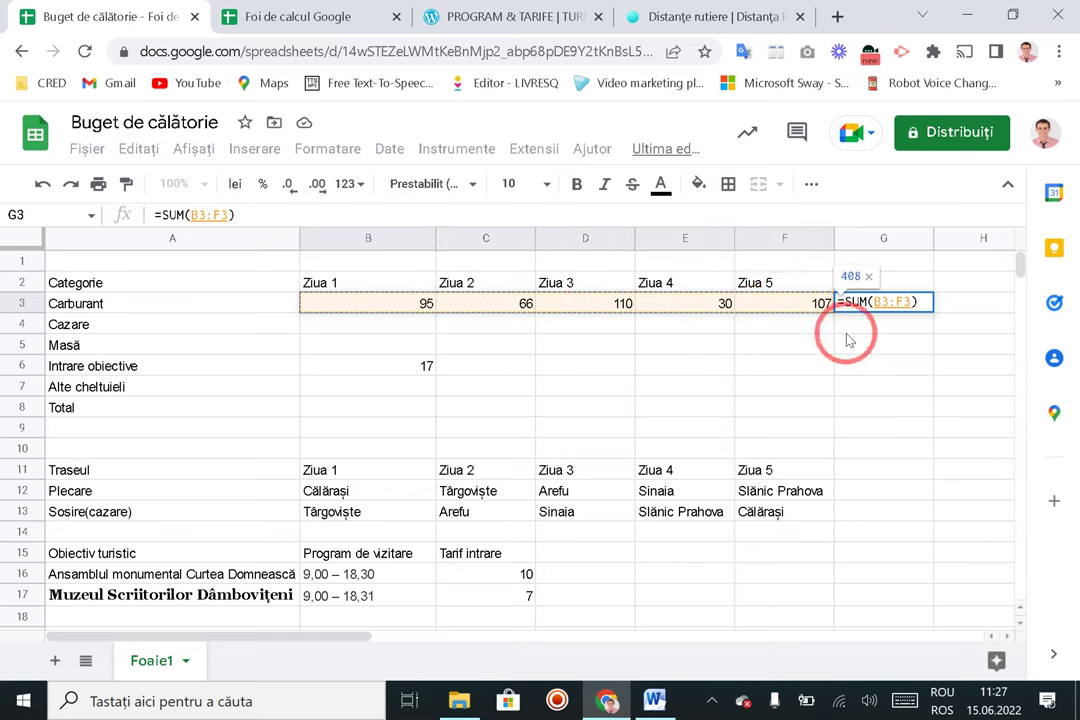
pyautogui.press('Return')
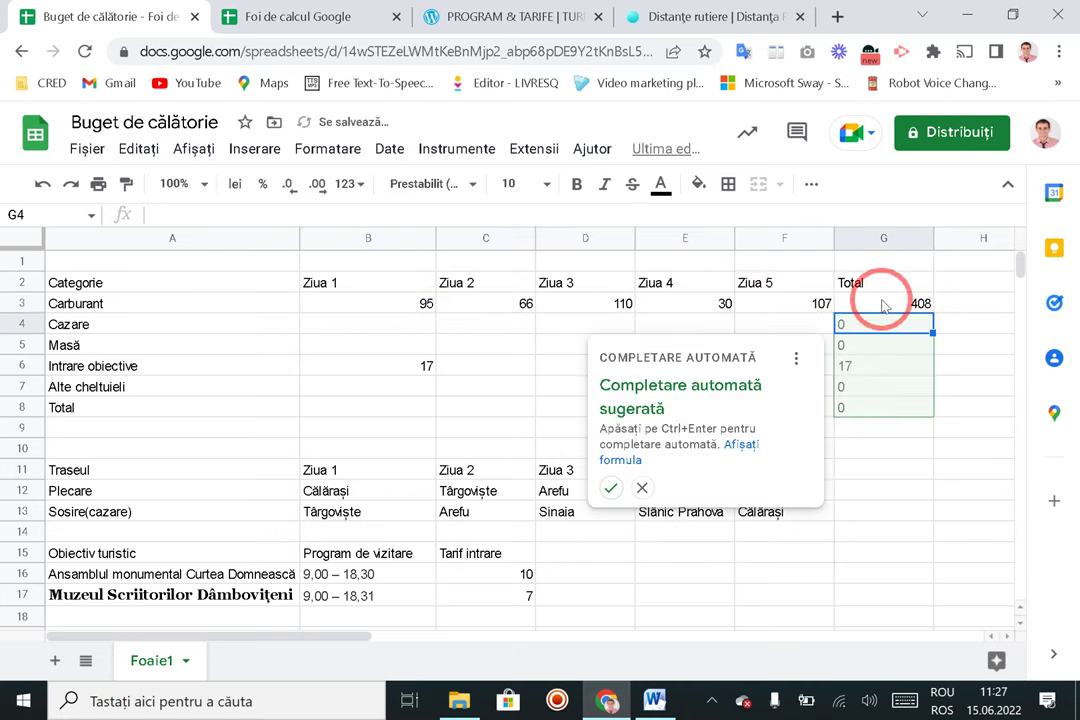
# Step: Fill the SUM formula from G3 down to G8 and check the Ziua 1 Intrare obiective entry in B6
pyautogui.click(883, 305)
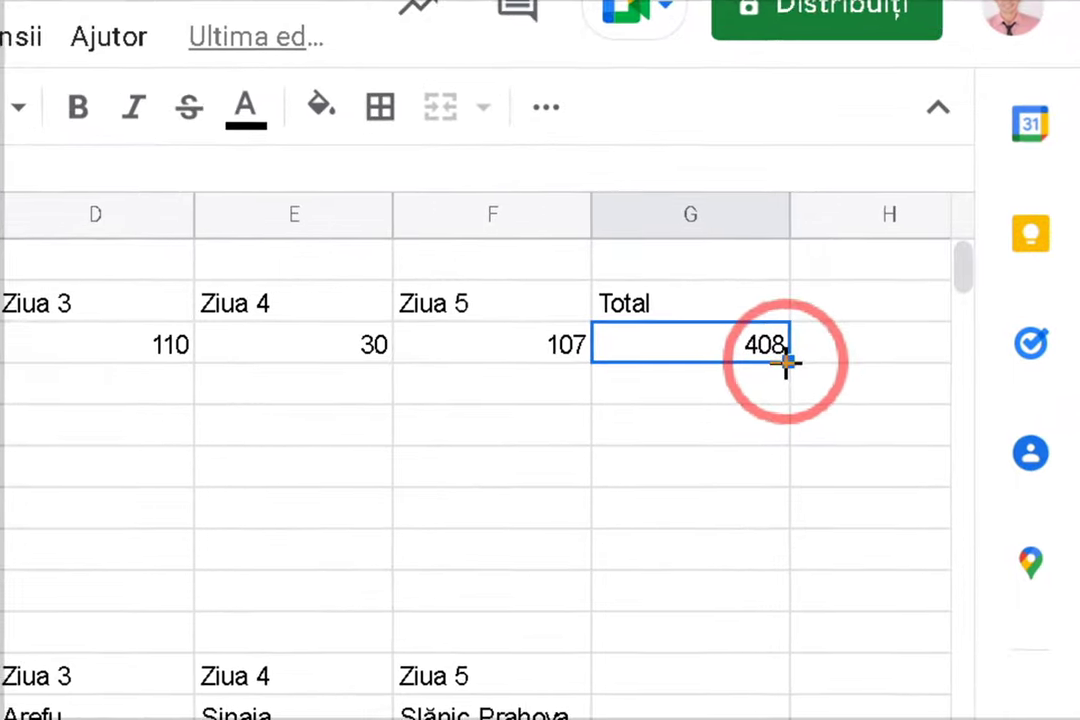
pyautogui.moveTo(789, 362)
pyautogui.mouseDown()
pyautogui.moveTo(773, 549)
pyautogui.moveTo(771, 366)
pyautogui.mouseUp()
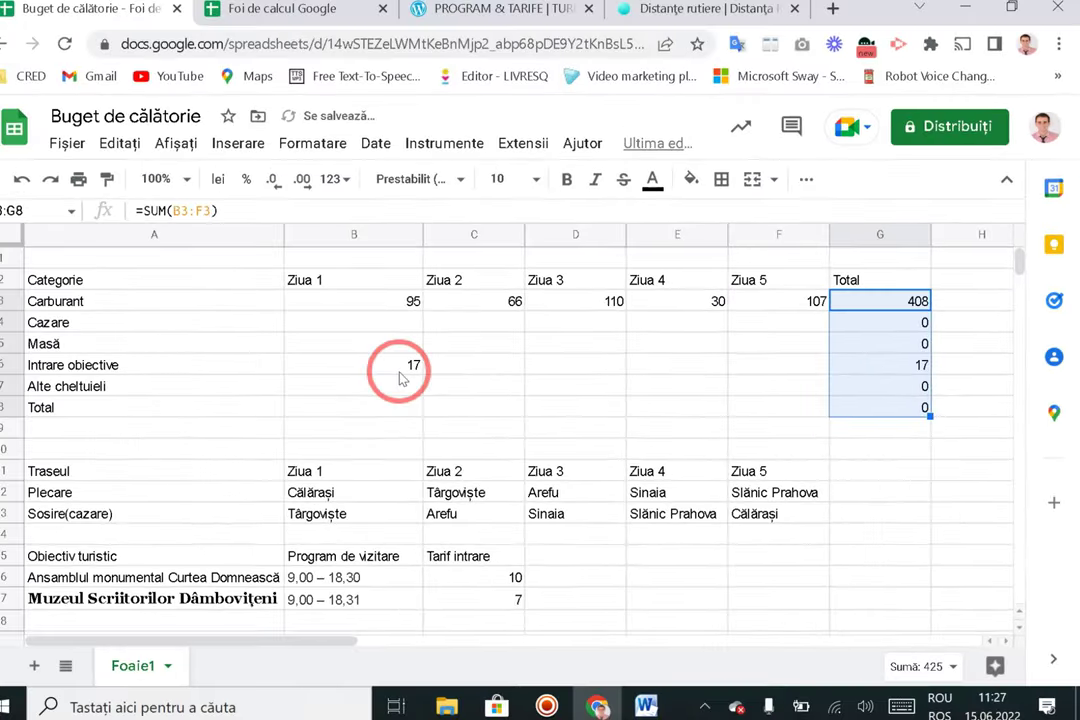
pyautogui.click(410, 370)
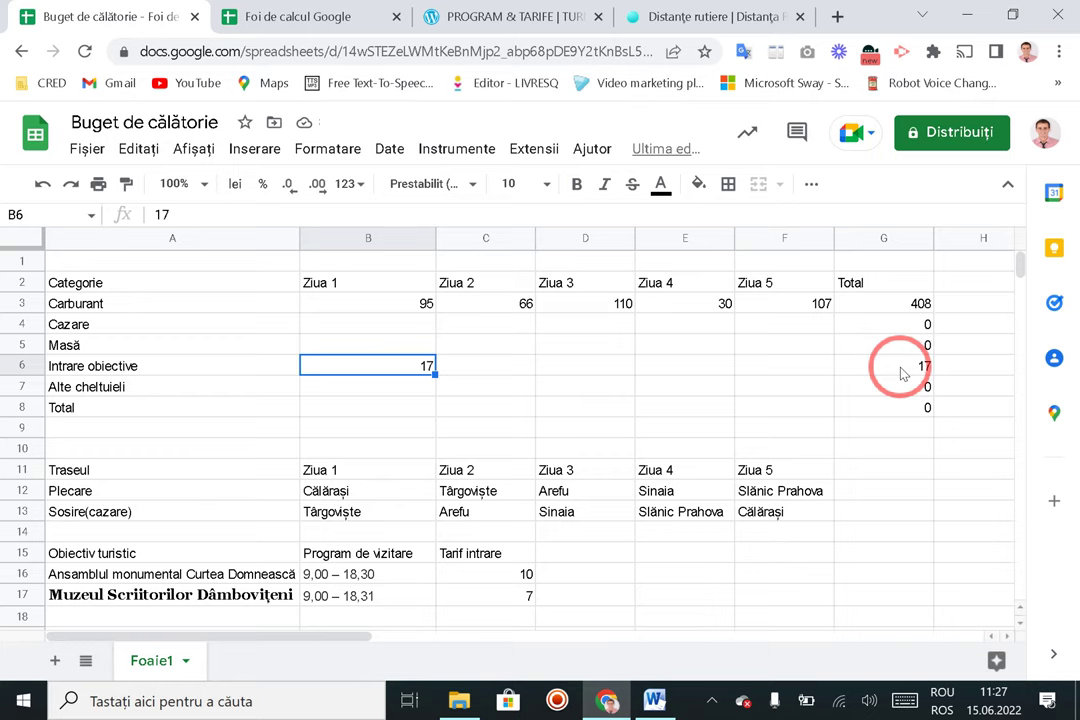
# Step: Replace the formula in cell G8 with a SUM formula for the category totals above it
pyautogui.click(913, 409)
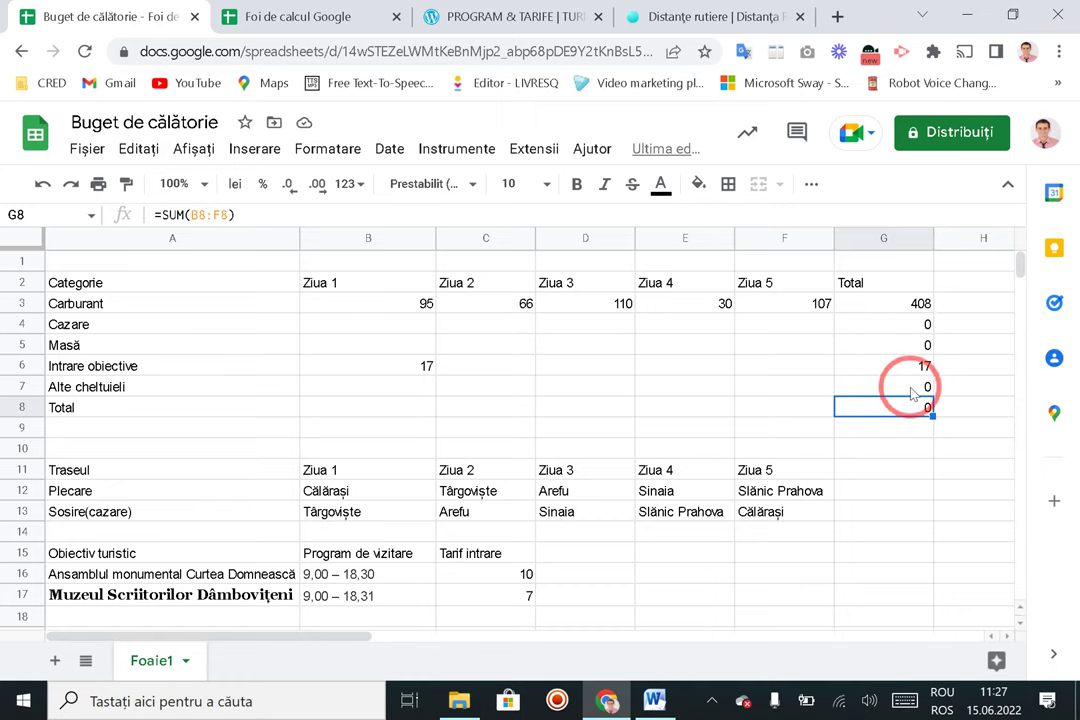
pyautogui.write('=')
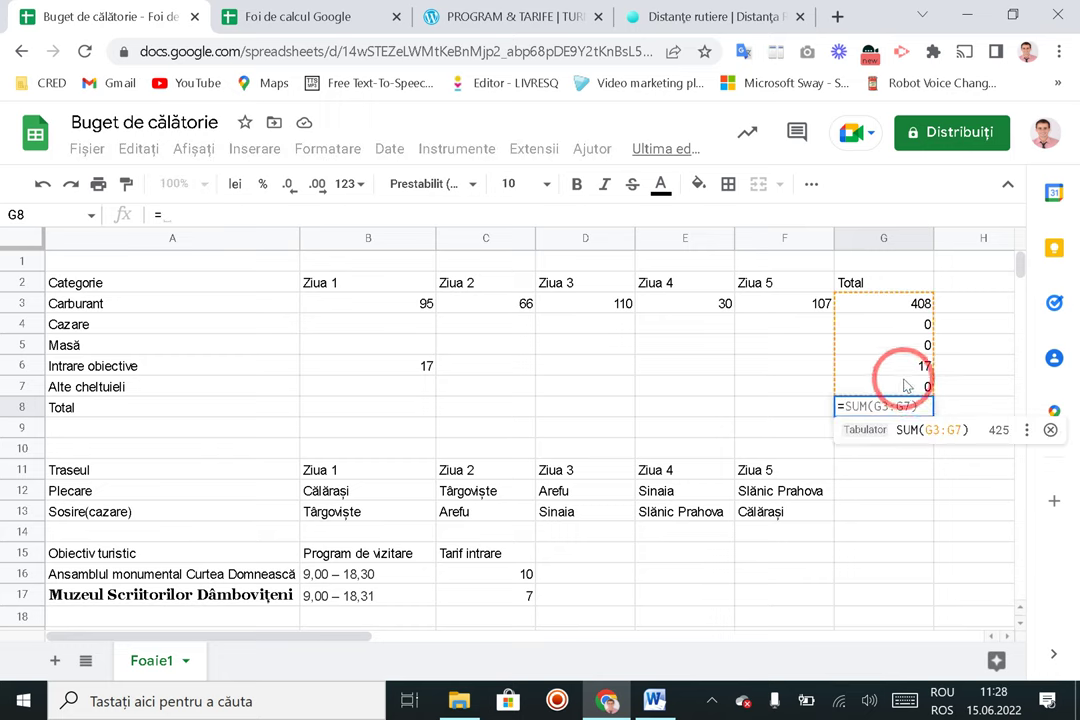
pyautogui.write('sum')
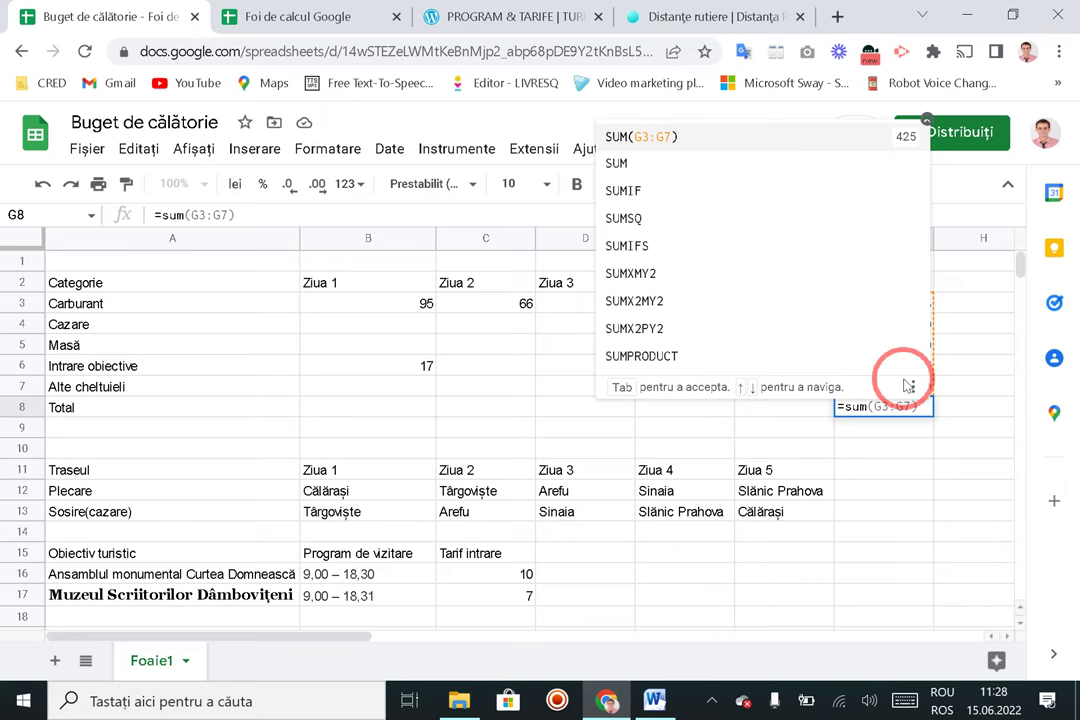
pyautogui.write('(')
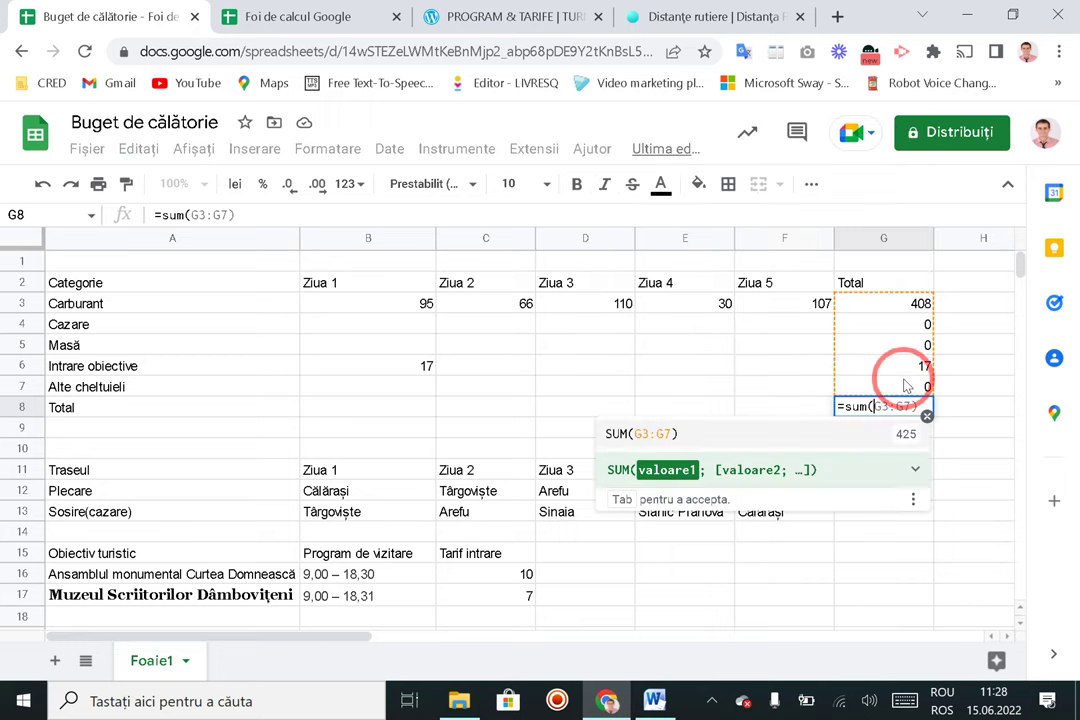